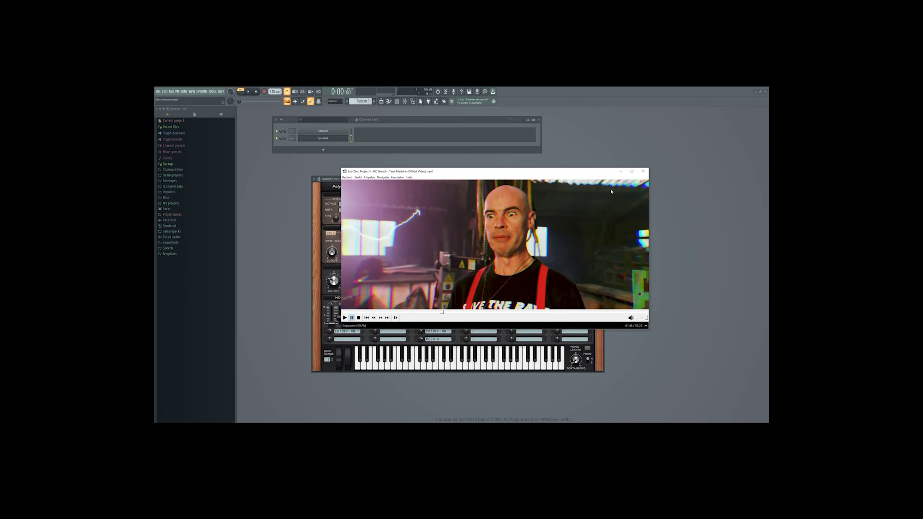
- Close the video player and open the ProBundle project
click(643, 171)
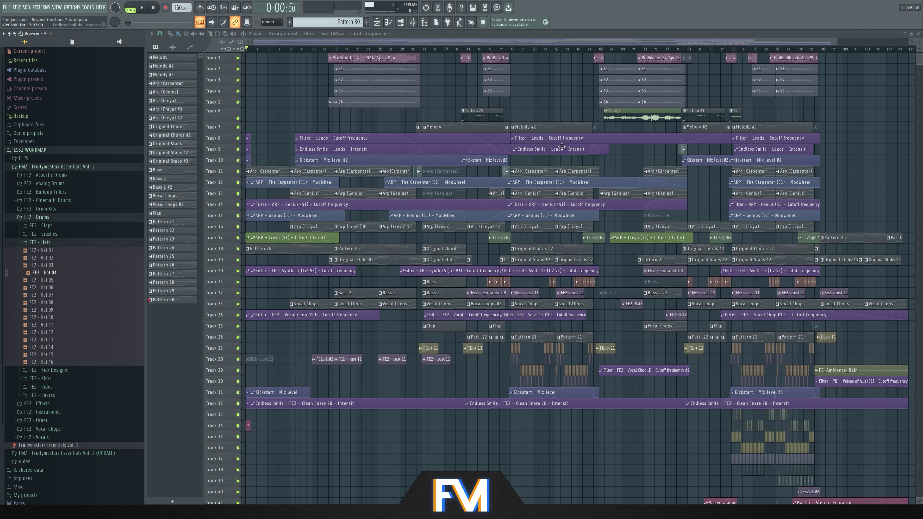
key(ctrl+o)
click(541, 126)
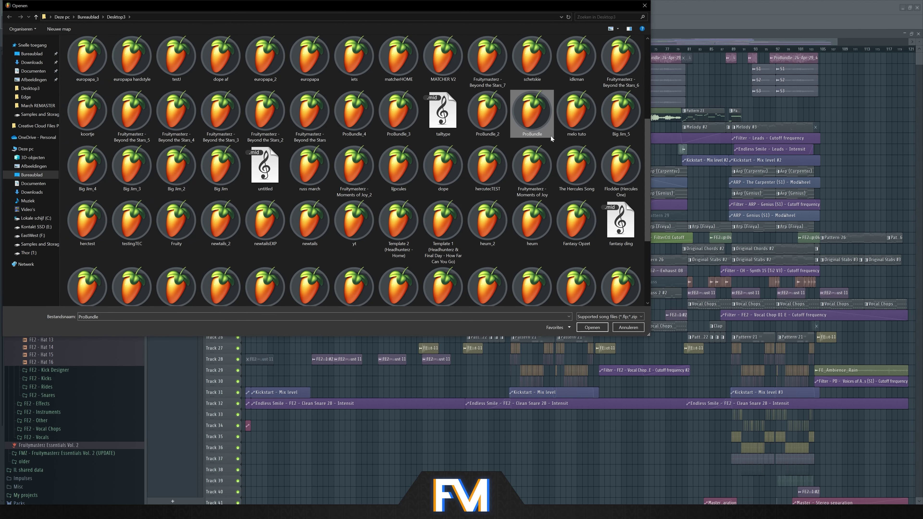
double_click(537, 122)
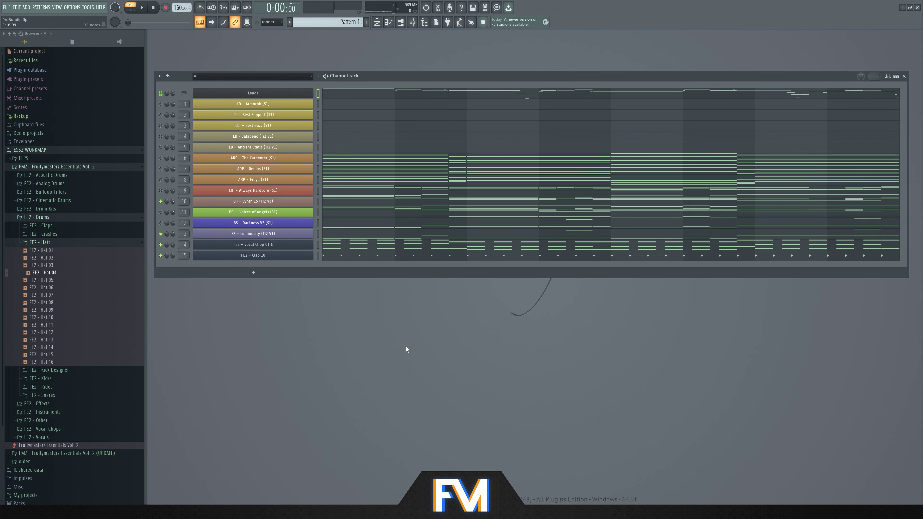
- View the sampler settings of the FE2 - Vocal Chop 01 E channel, then close its window
click(269, 257)
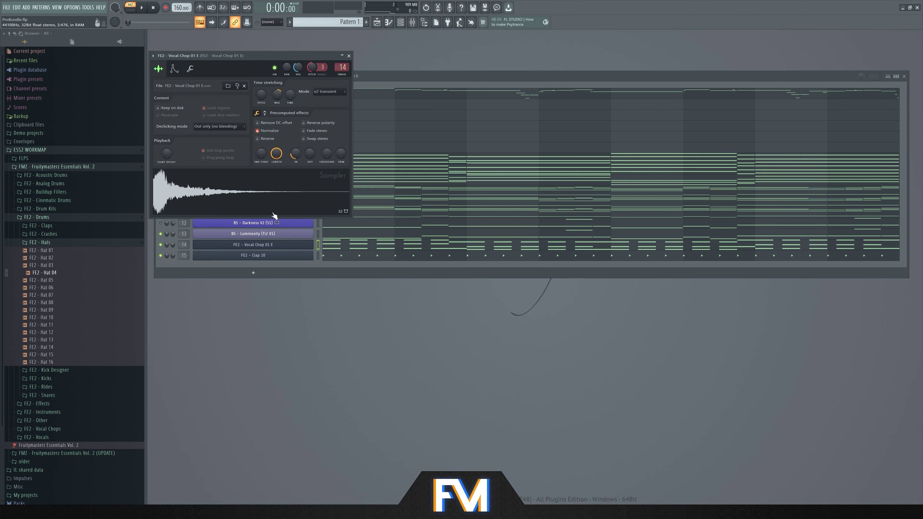
click(275, 244)
drag(312, 56, 634, 284)
click(670, 282)
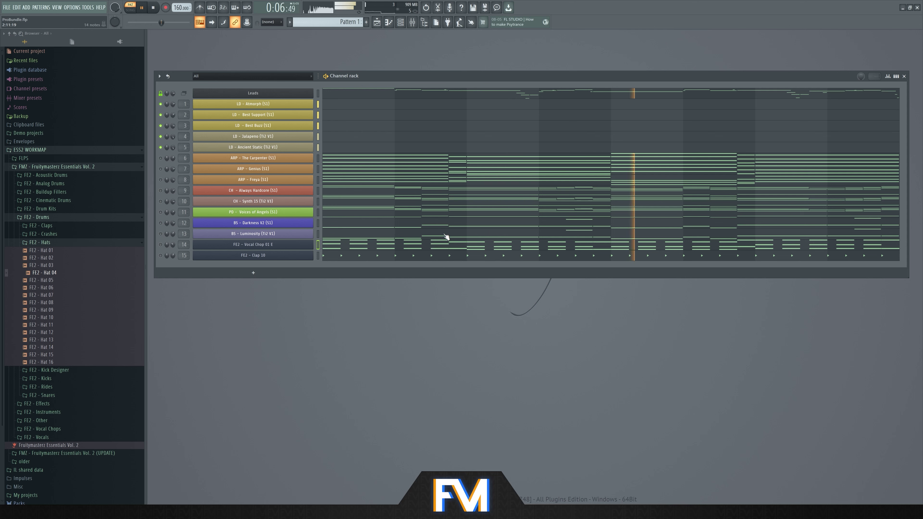
- Stop playback, solo the LD - Atmorph channel, view its Sylenth1 preset list and audition the sound
key(space)
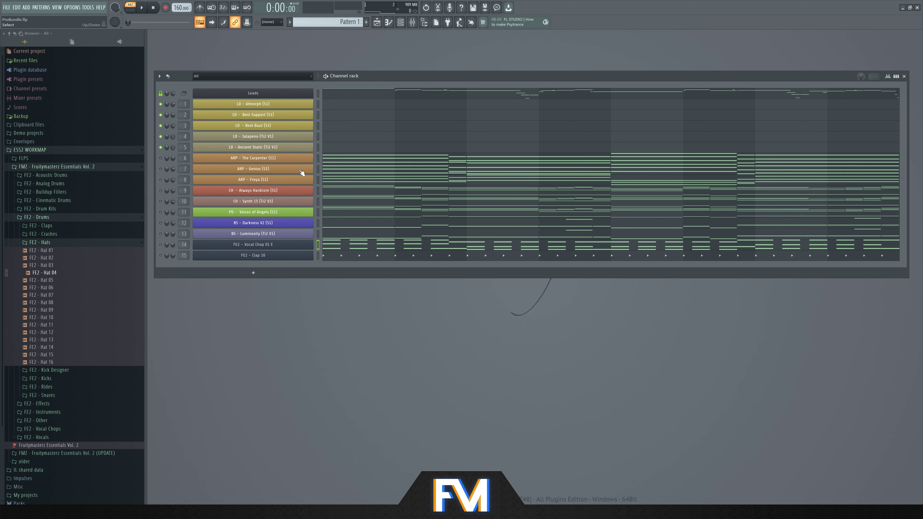
right_click(161, 104)
click(253, 104)
click(579, 242)
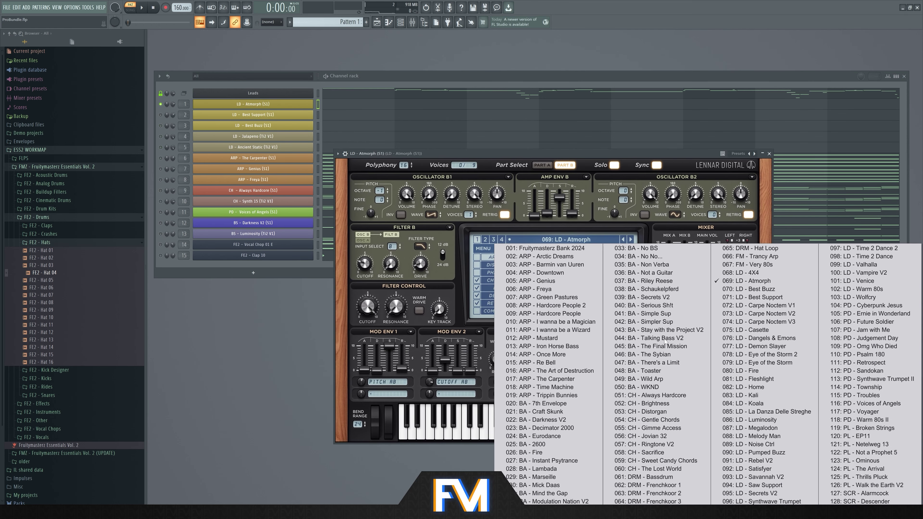
click(609, 165)
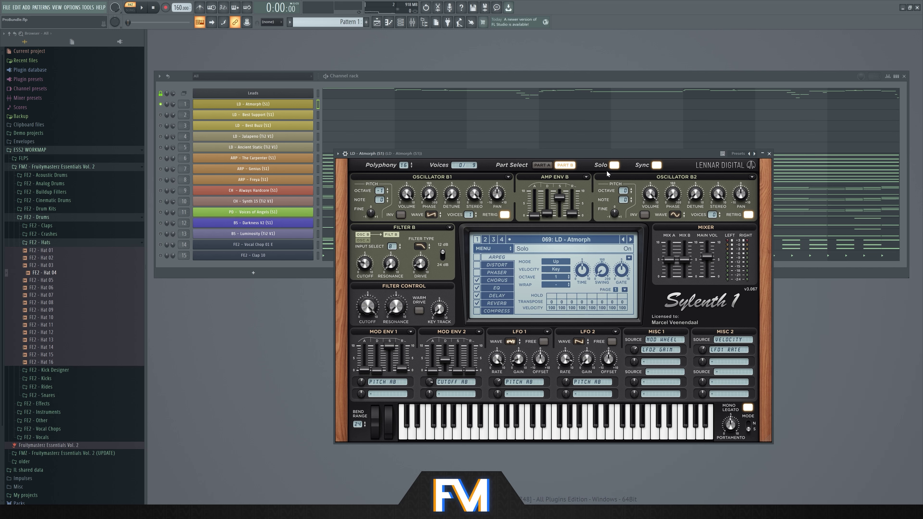
key(space)
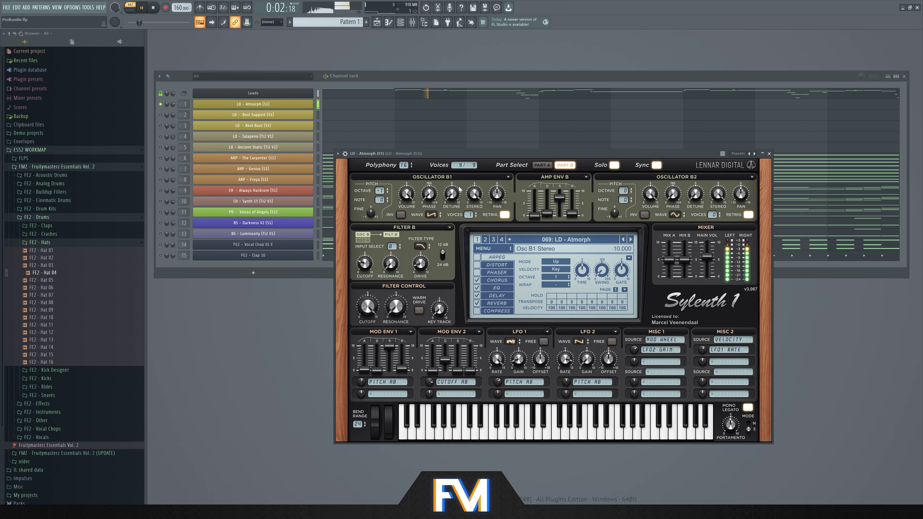
key(space)
- Solo the LD - Best Support channel and audition it with its Sylenth1 window open clear of the channel names
click(160, 115)
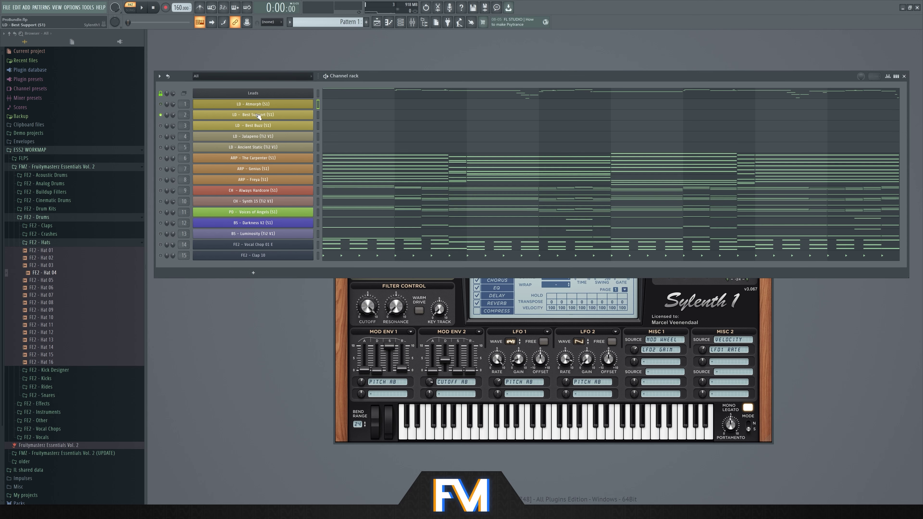
click(253, 114)
key(space)
drag(416, 134, 536, 158)
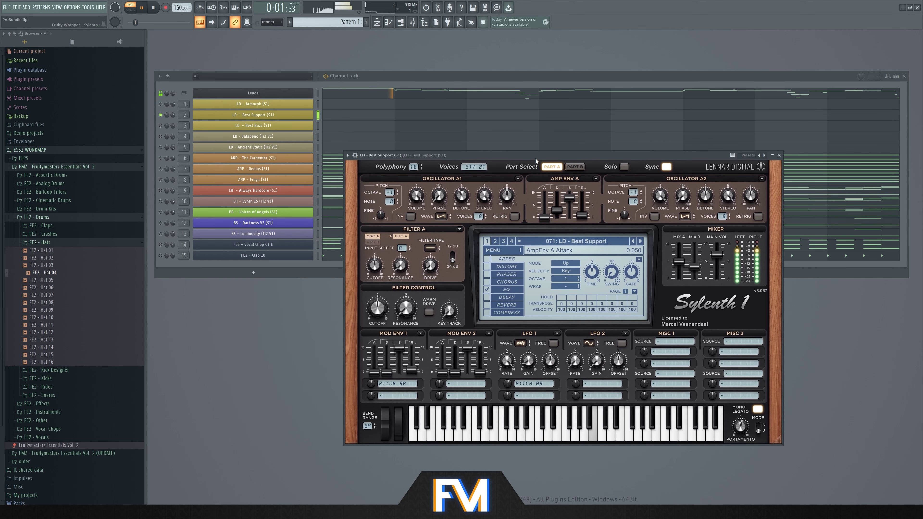
- Solo the LD - Best Buzz channel, open its Sylenth1 window, listen to it and stop playback
click(160, 125)
click(253, 125)
drag(438, 137, 564, 163)
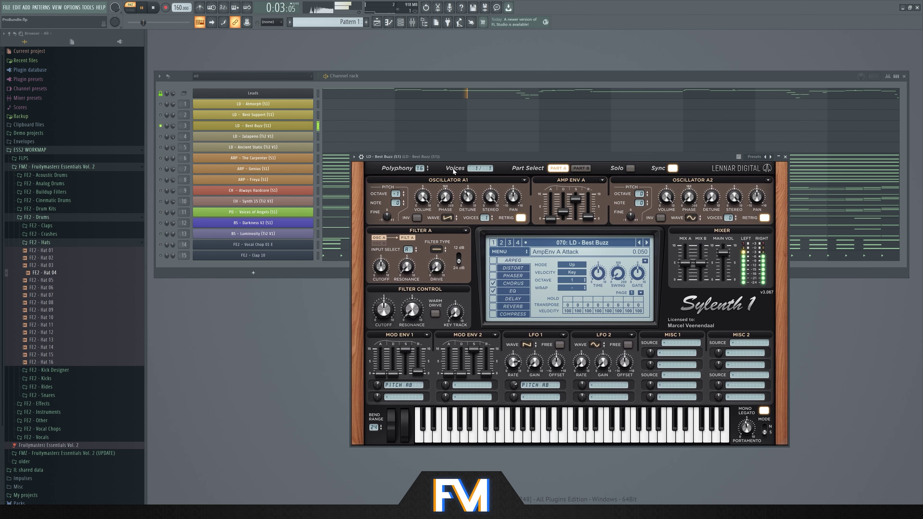
key(space)
- Solo the LD - Jalapeno channel, open its DirectWave window beside the channel names and audition the lead
click(243, 138)
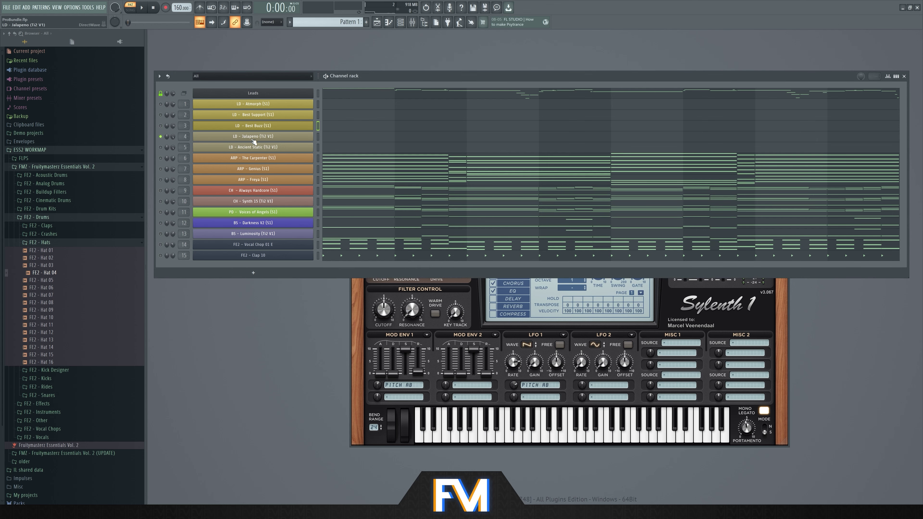
click(254, 141)
drag(441, 152, 545, 220)
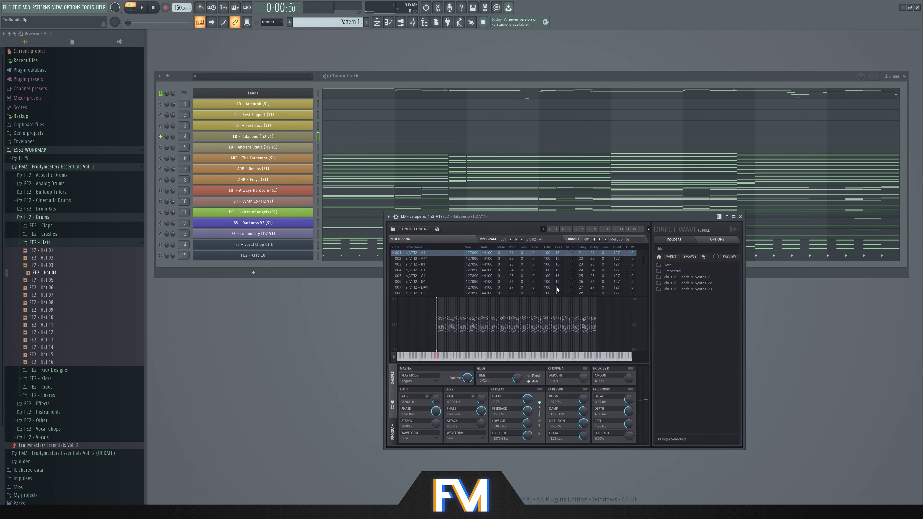
key(space)
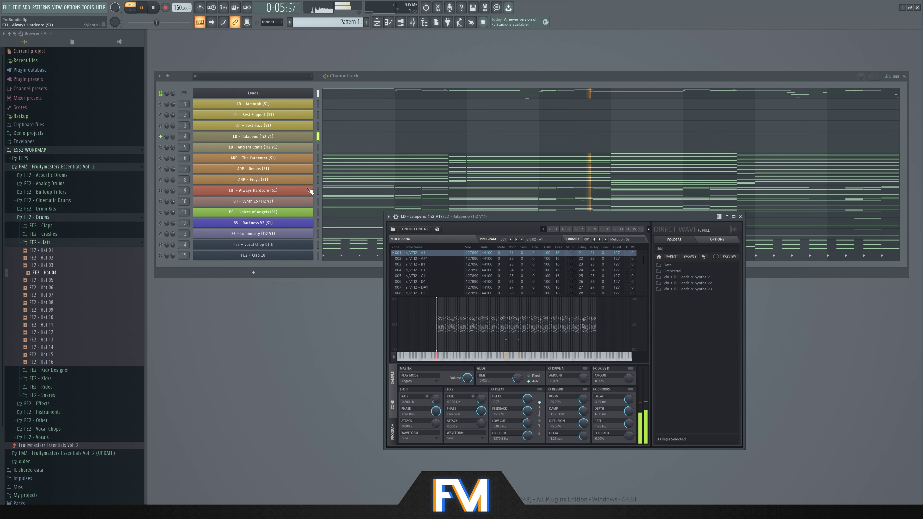
key(space)
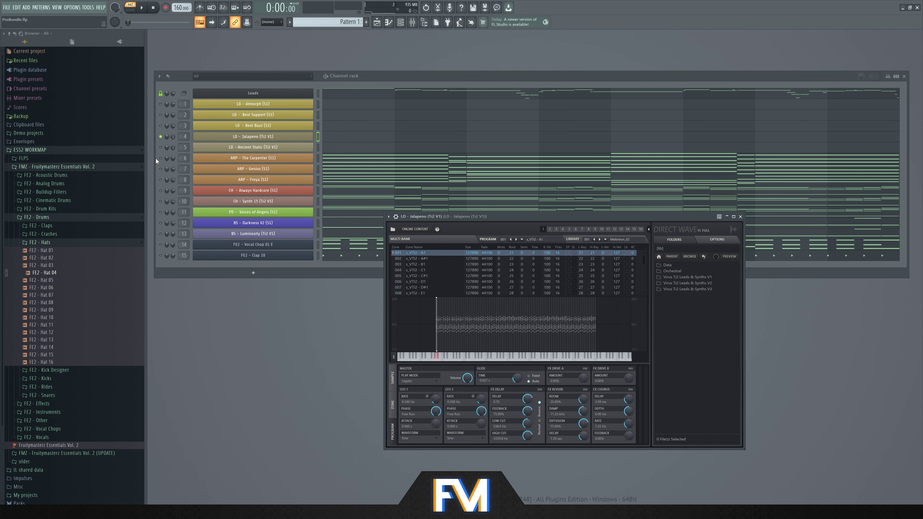
- Solo the LD - Ancient Static channel and audition it with its DirectWave window moved off the channel list
click(161, 147)
key(space)
click(287, 149)
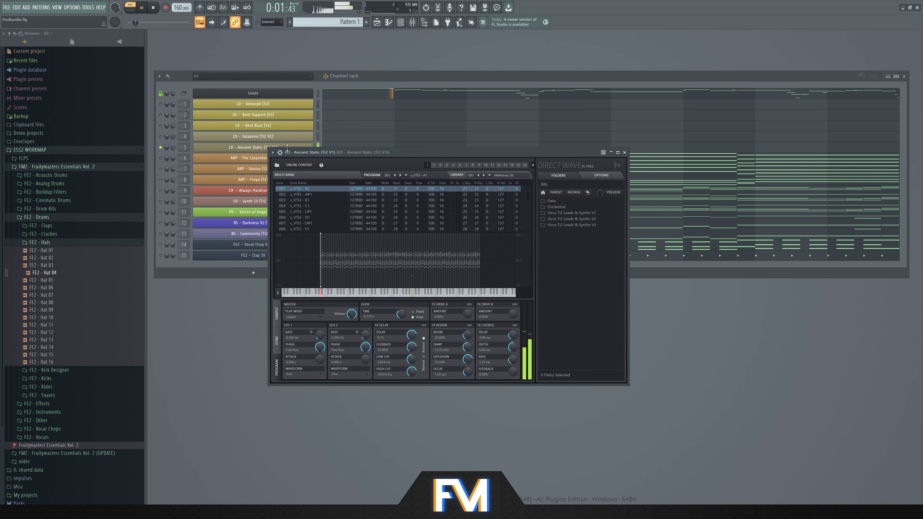
drag(394, 150, 550, 212)
key(space)
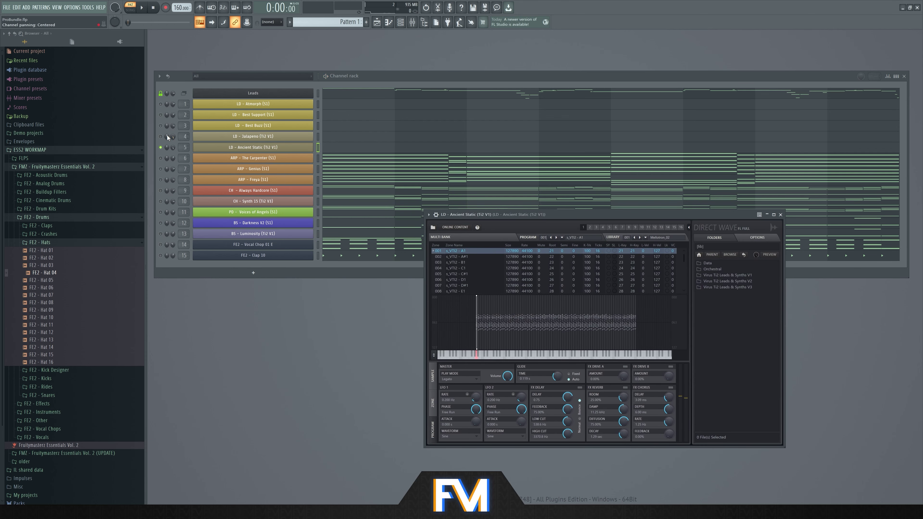
- Enable all five lead channels and audition them together by playing single notes
click(161, 136)
key(v)
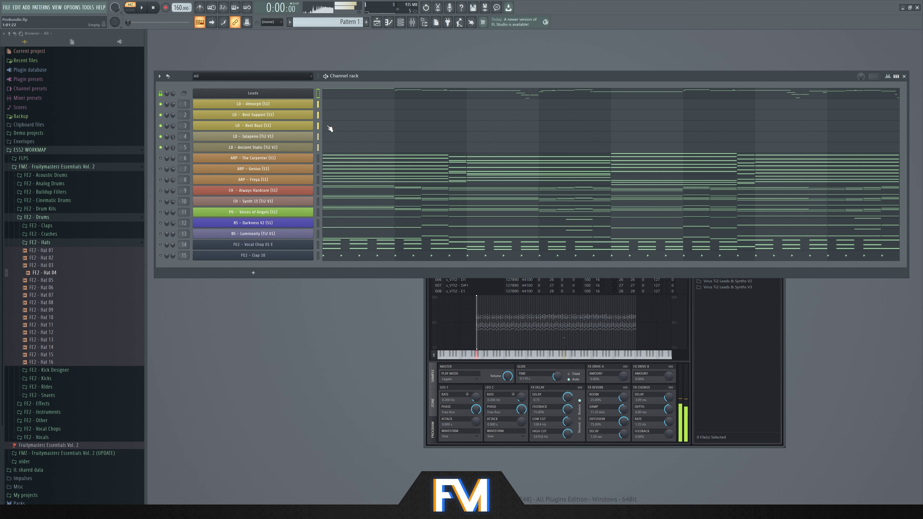
key(n)
- Open the LD - Atmorph, LD - Best Support and LD - Jalapeno instruments in turn to examine their mono legato and glide settings
click(302, 104)
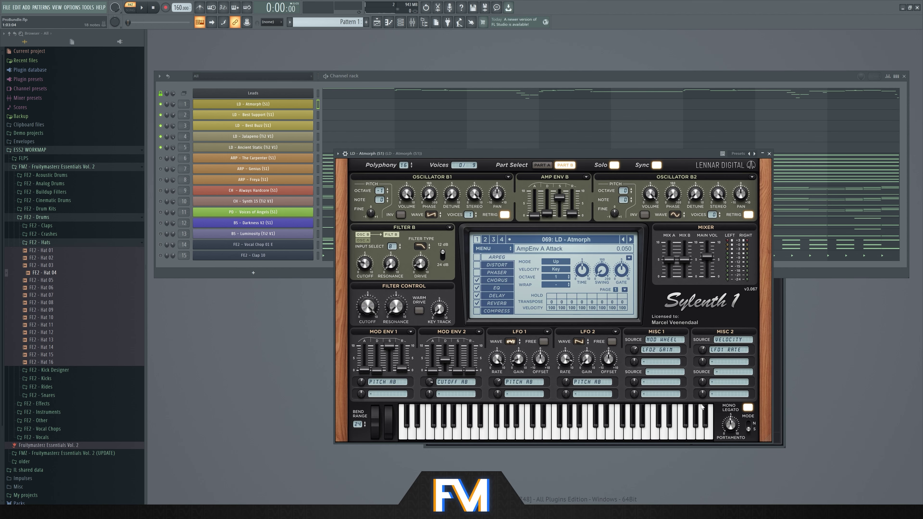
click(288, 116)
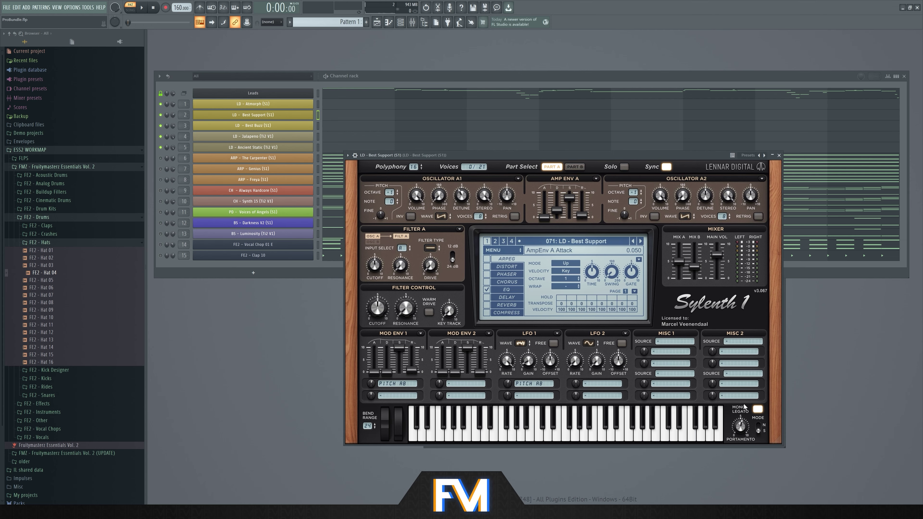
click(301, 142)
- Bring the Channel rack to the front, view the Leads melody in the Piano roll and close it
drag(394, 75, 395, 71)
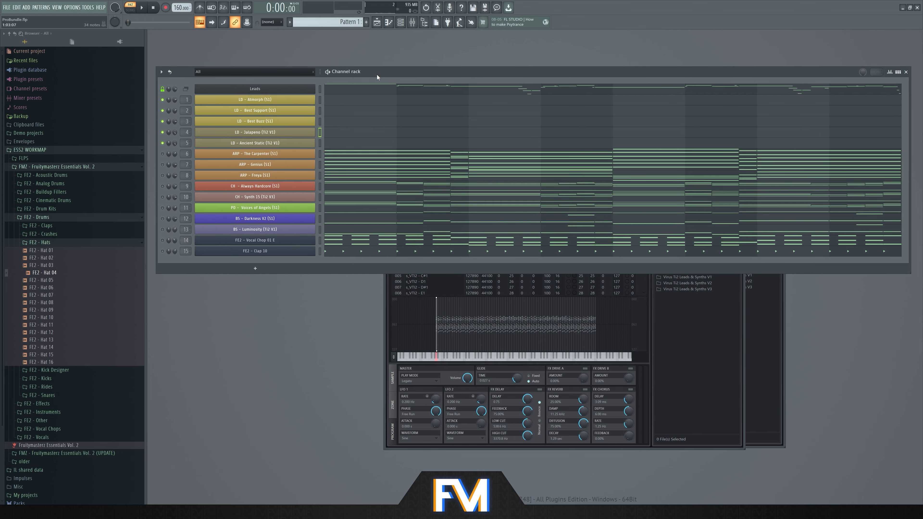
click(528, 95)
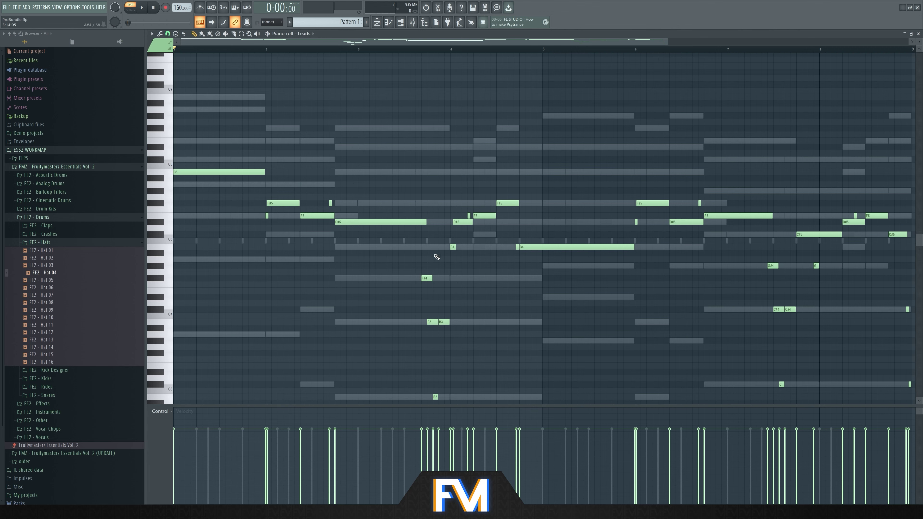
click(917, 34)
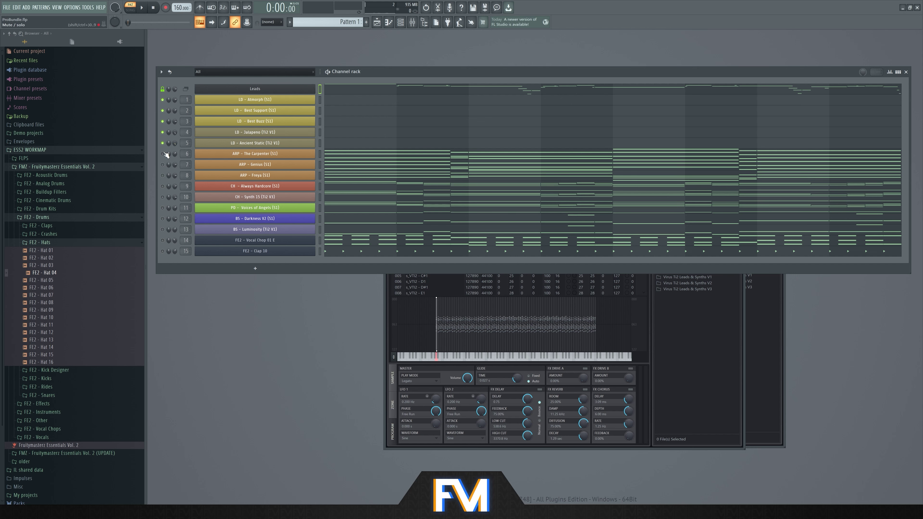
- Solo the ARP - The Carpenter channel, open its Sylenth1 window below the channel notes and start playback
click(271, 154)
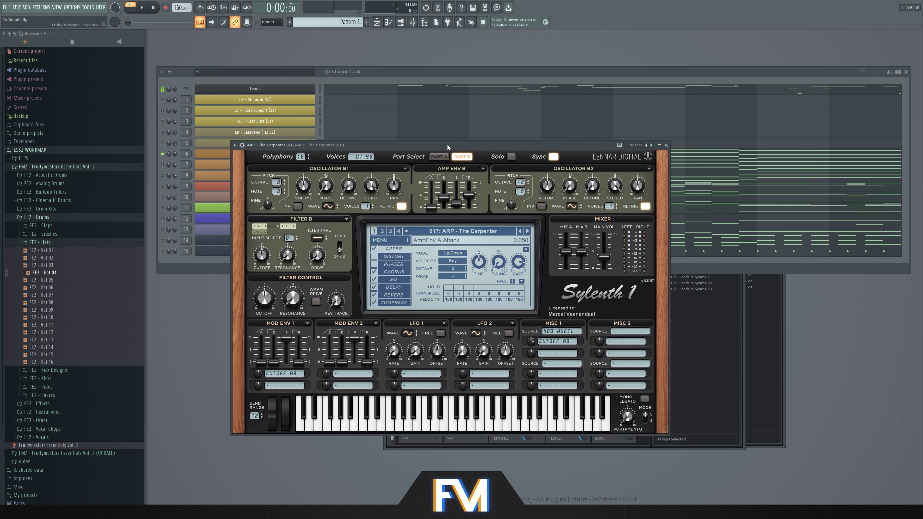
drag(432, 151, 493, 189)
key(space)
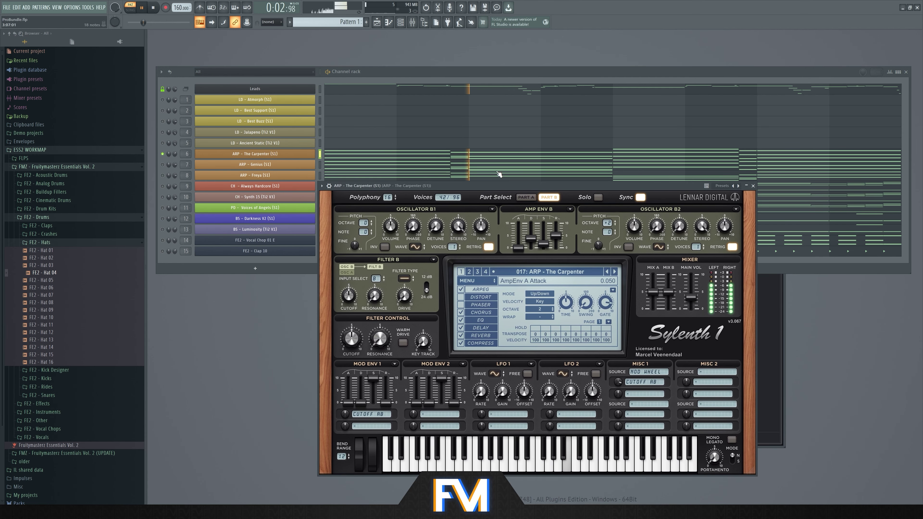
- Examine the ARP - The Carpenter chord notes in the Piano roll, close it and stop playback
key(F7)
scroll(454, 218, down, 1)
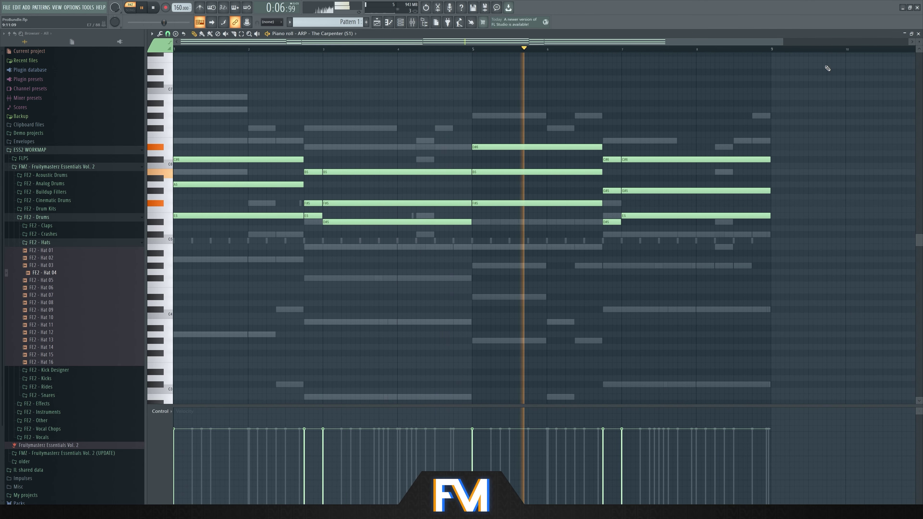
click(918, 34)
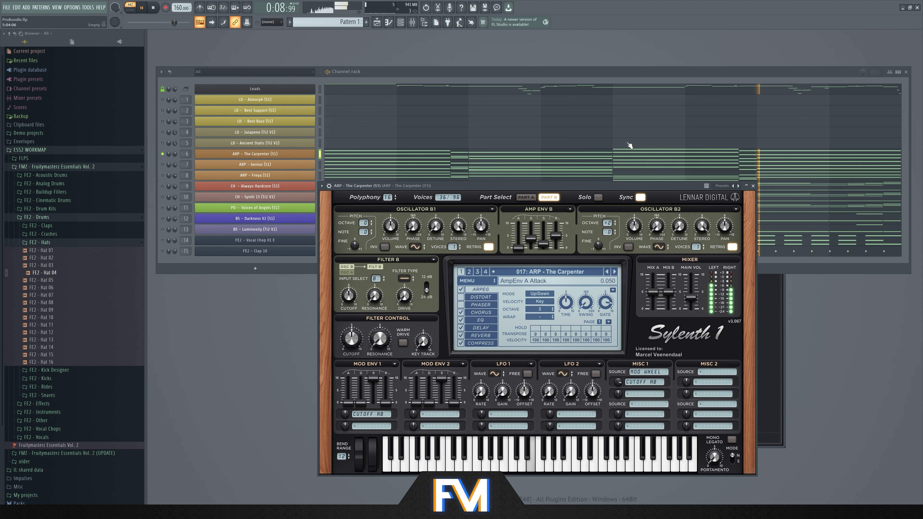
click(602, 75)
key(space)
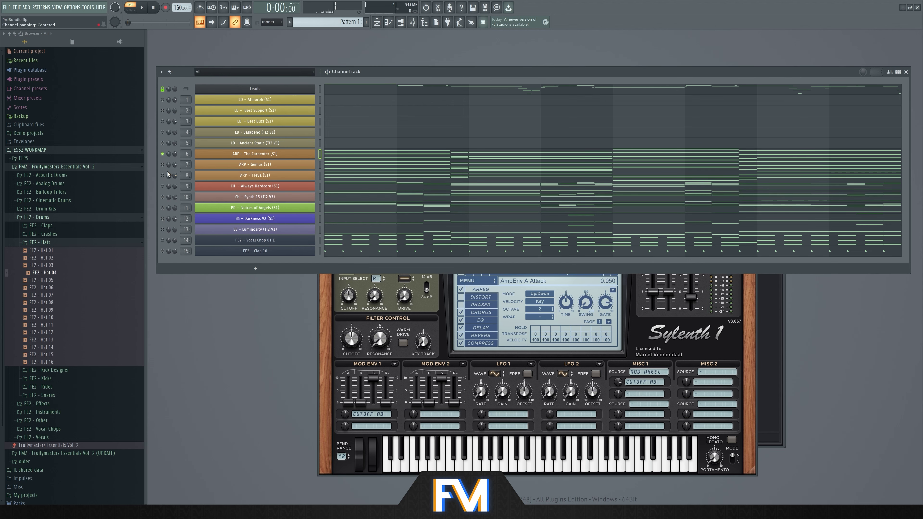
- Solo the ARP - Genius channel, move its Sylenth1 window below the arp notes and start playback
click(251, 166)
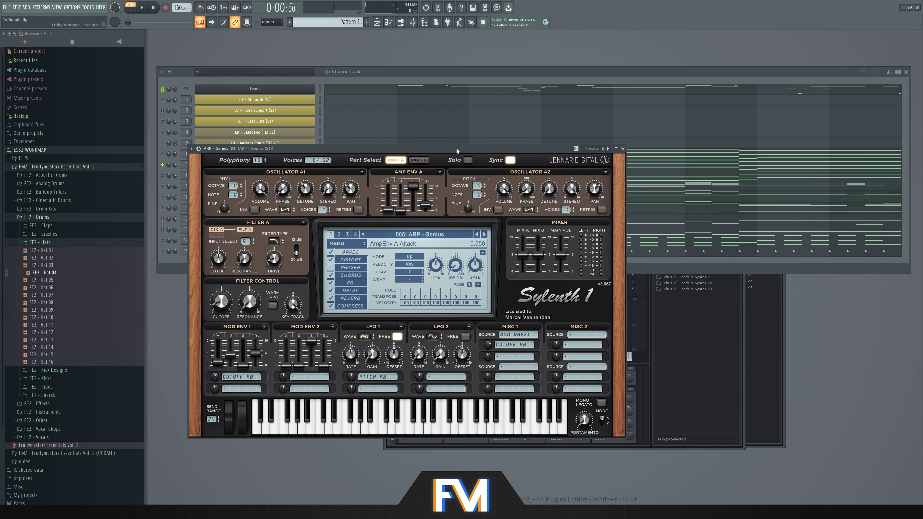
drag(456, 148, 543, 165)
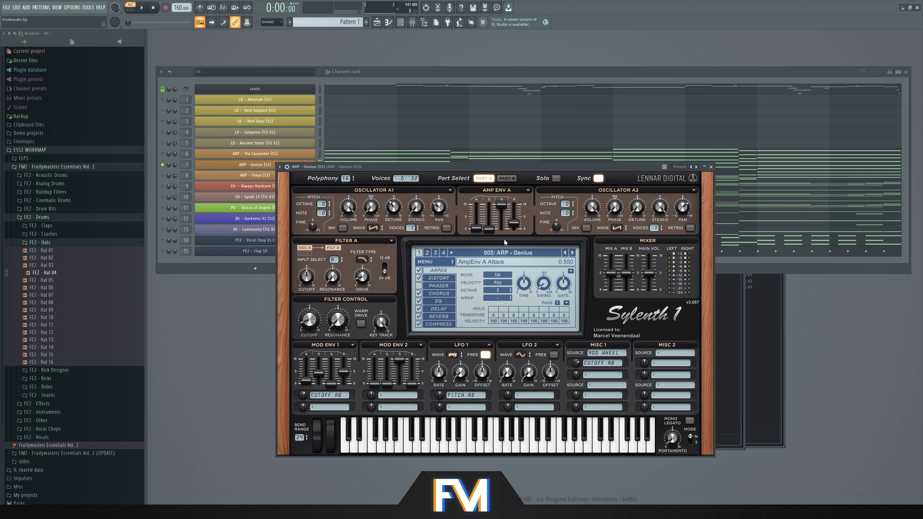
drag(482, 167, 521, 190)
key(space)
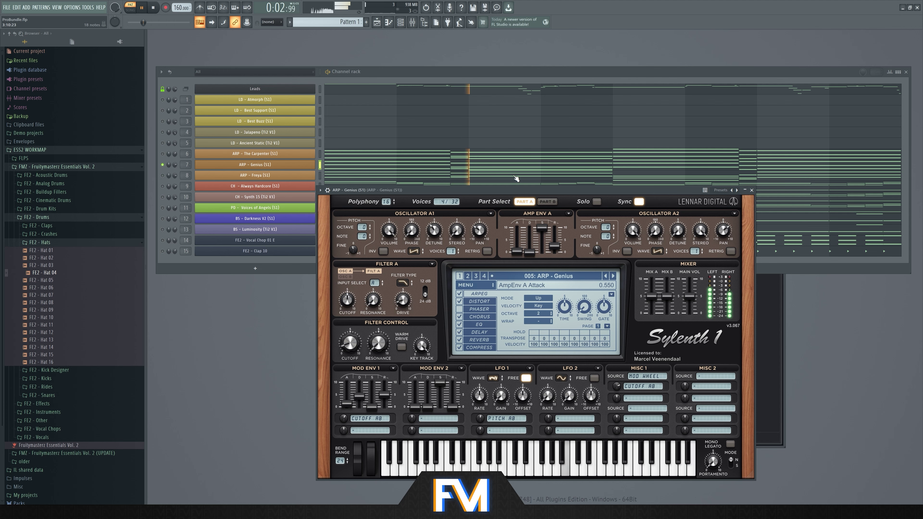
- View the ARP - Genius notes in the Piano roll, close it and stop playback
click(336, 164)
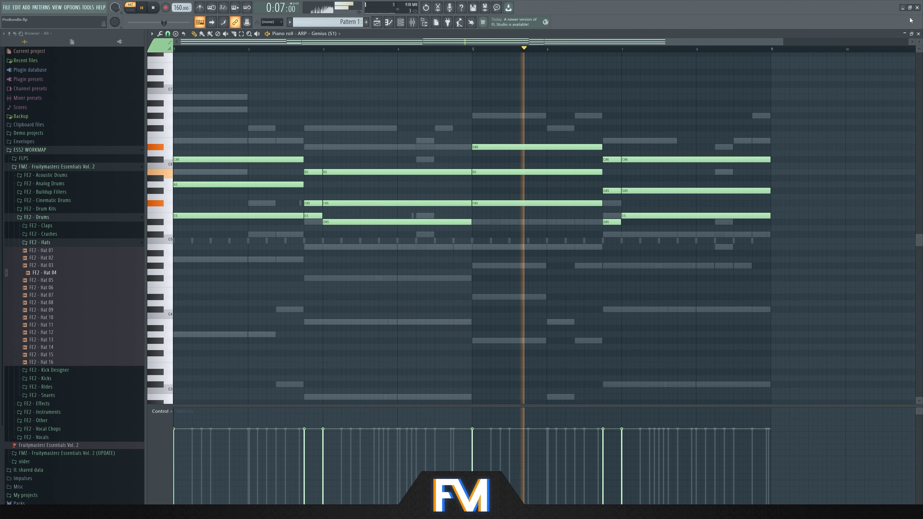
click(919, 33)
key(space)
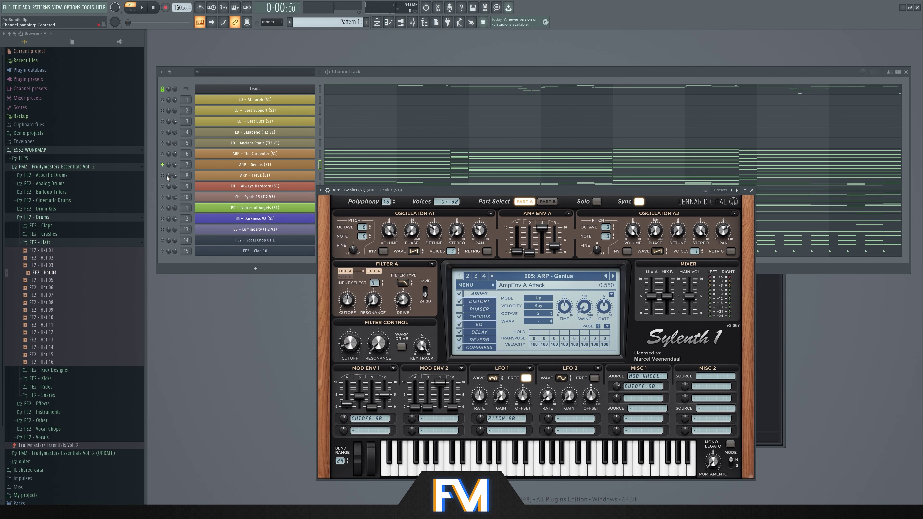
- Play the soloed ARP - Freya channel with its Sylenth1 window open, view its notes in the Piano roll, and stop playback
click(254, 175)
key(space)
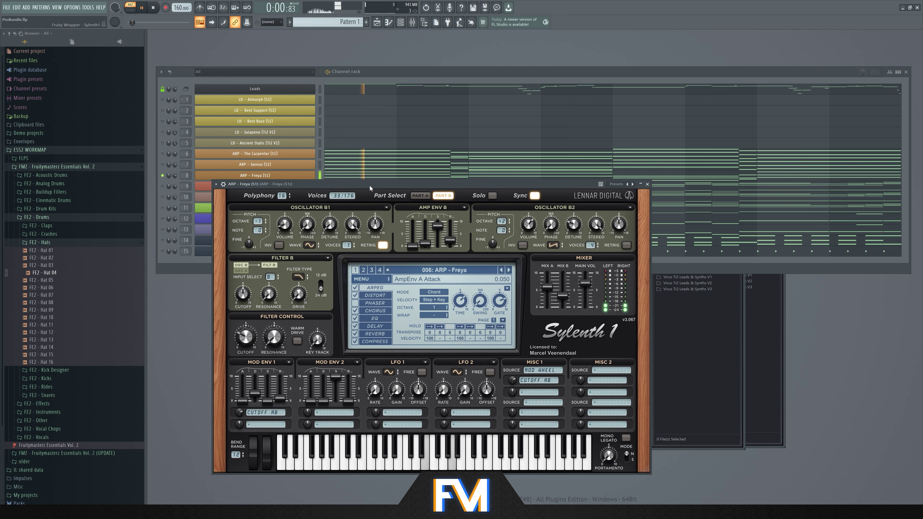
click(449, 176)
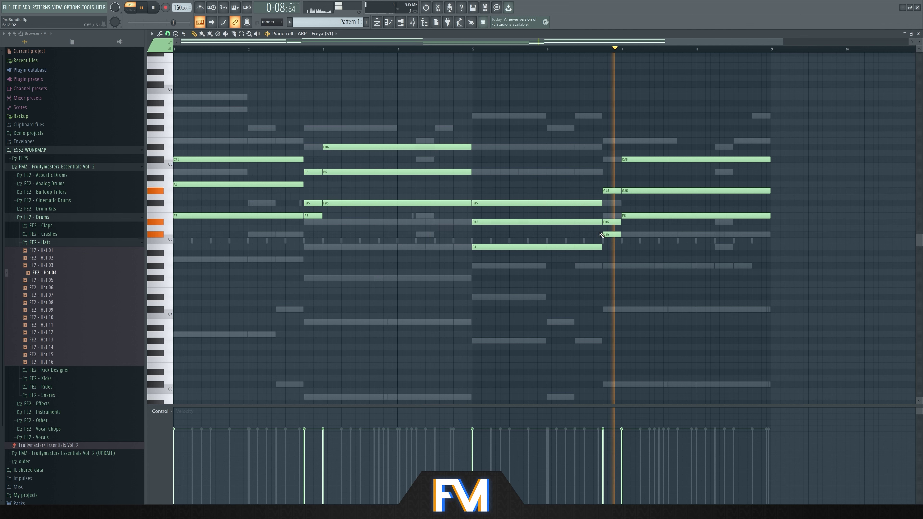
key(space)
click(918, 33)
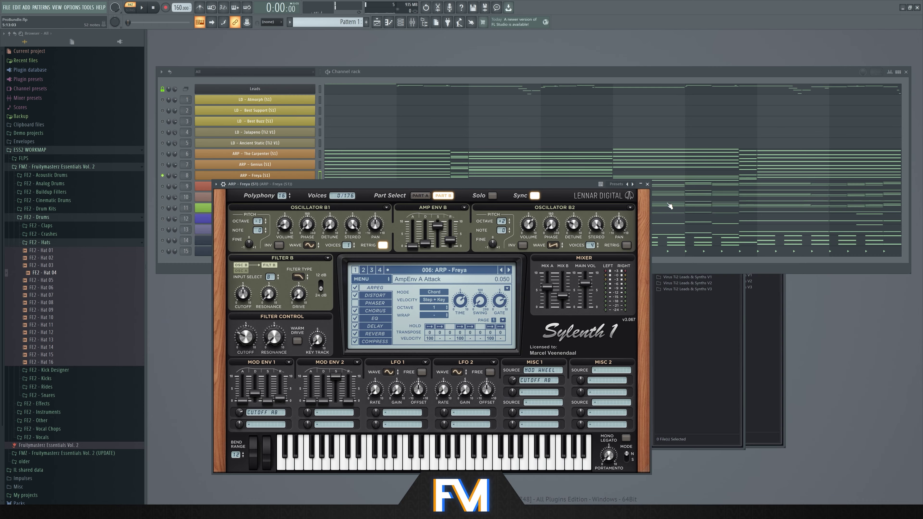
- Unmute ARP - The Carpenter and ARP - Genius alongside ARP - Freya and audition the three arps together
drag(526, 72, 521, 75)
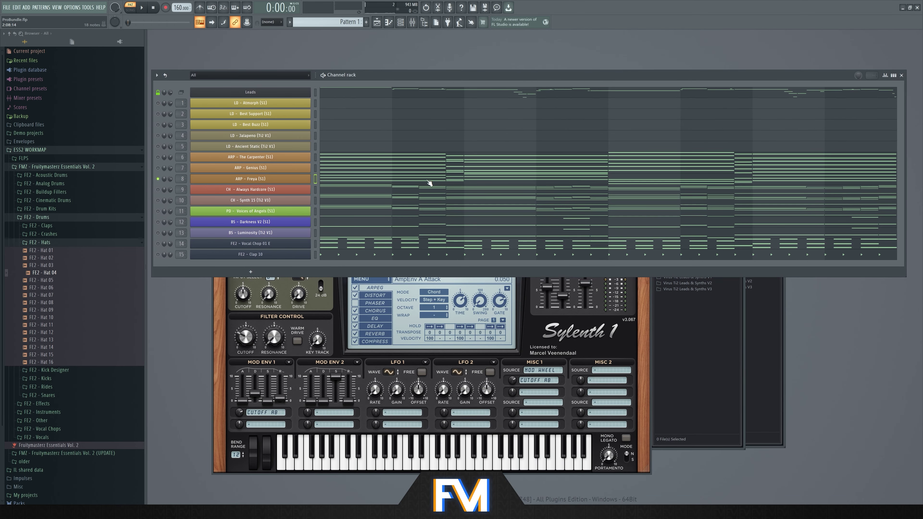
drag(159, 156, 158, 168)
key(space)
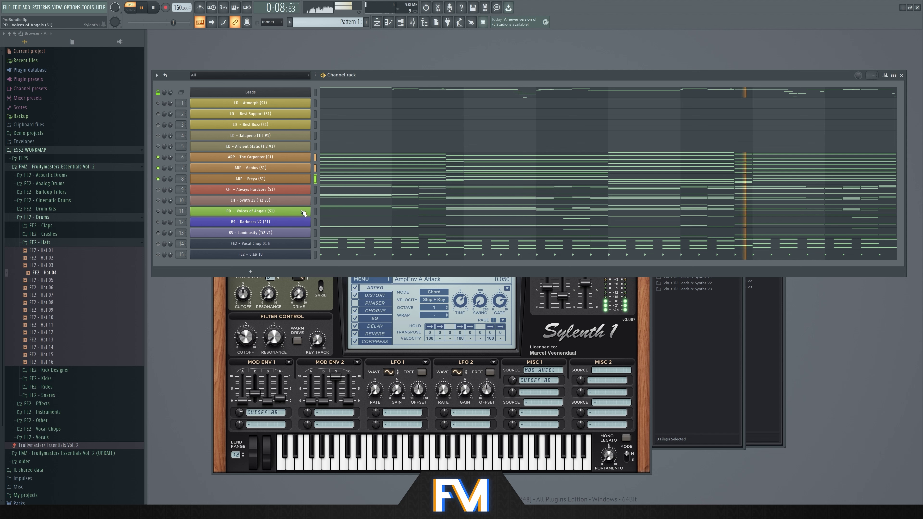
key(space)
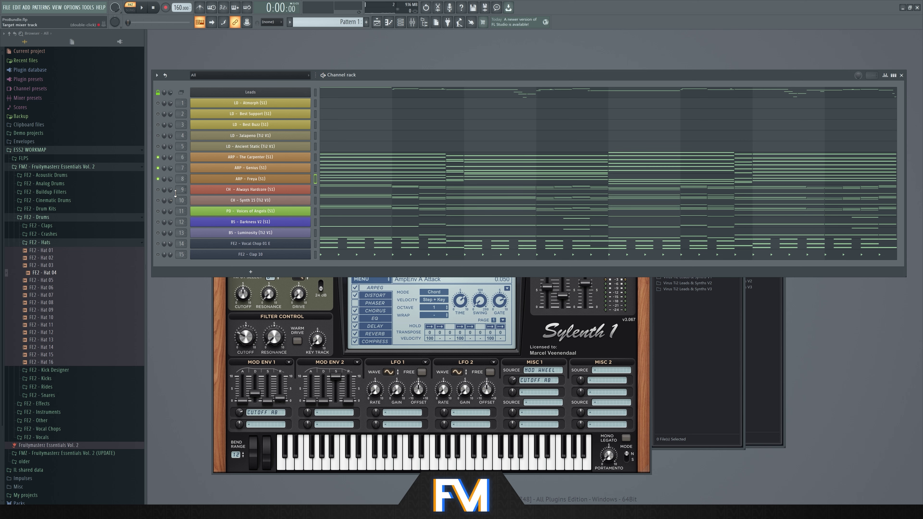
- Solo the CH - Always Hardcore channel, play it with Sylenth1 open, and examine its chord notes in the Piano roll
right_click(159, 189)
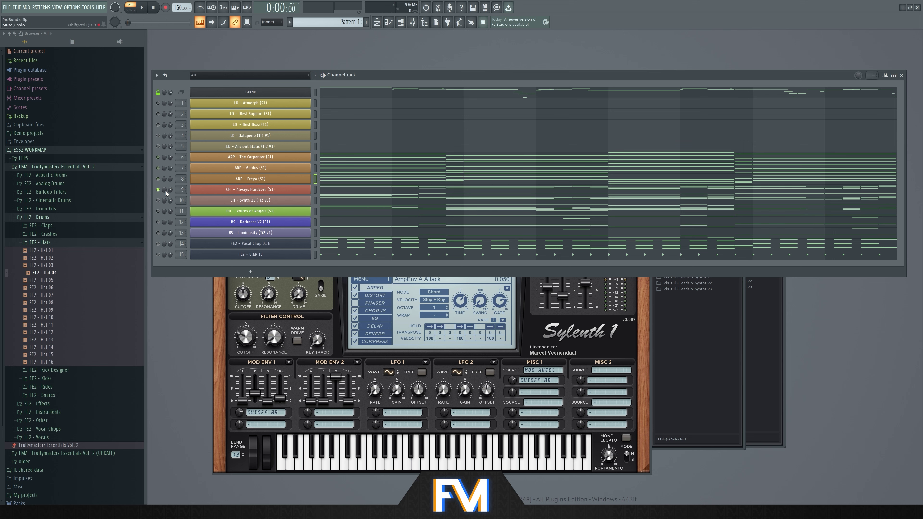
click(270, 192)
key(space)
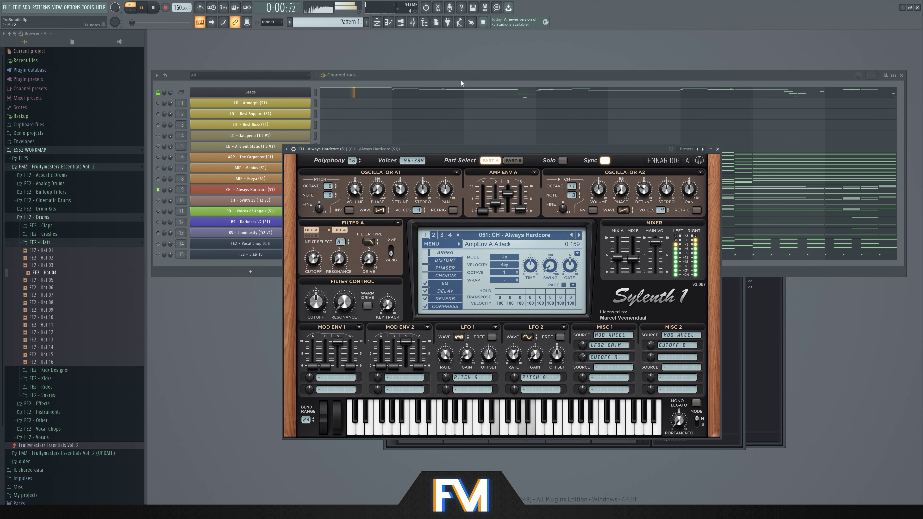
click(426, 164)
key(F7)
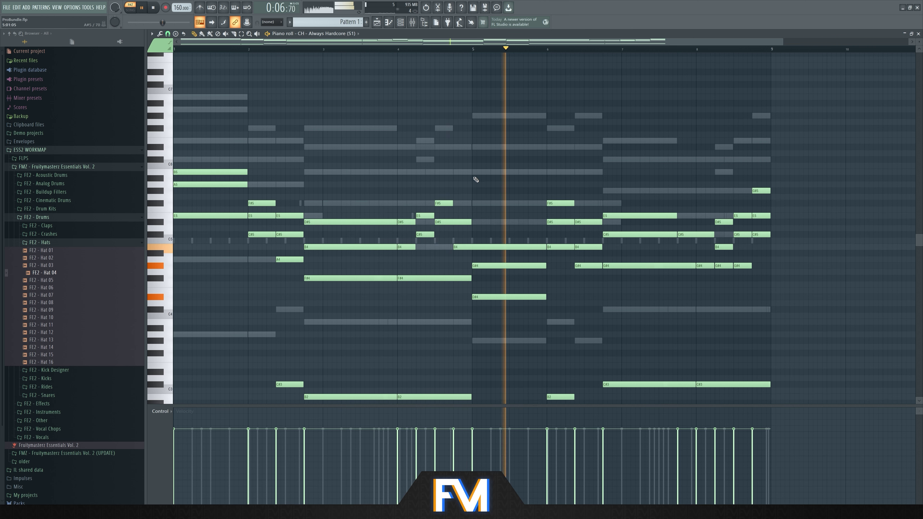
key(space)
scroll(481, 169, down, 3)
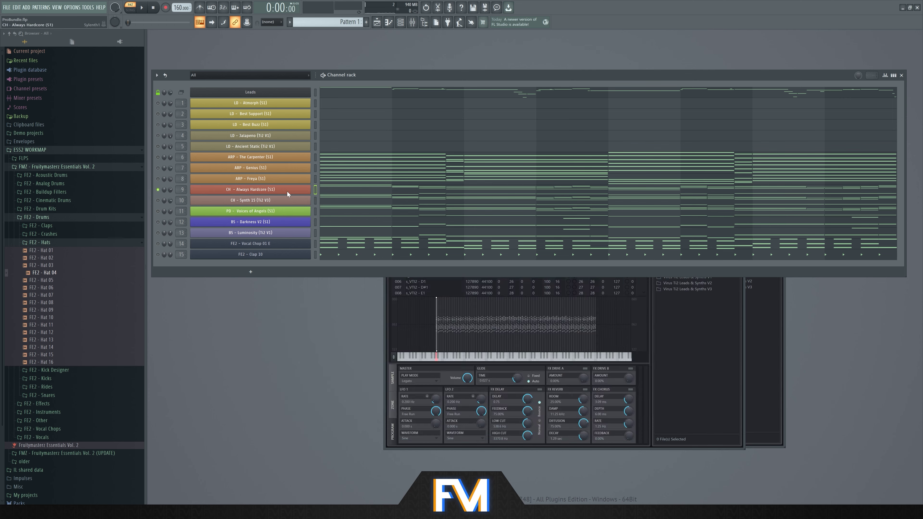
- Reopen Sylenth1 for CH - Always Hardcore and view its bank's preset list without changing the preset
click(286, 191)
click(529, 236)
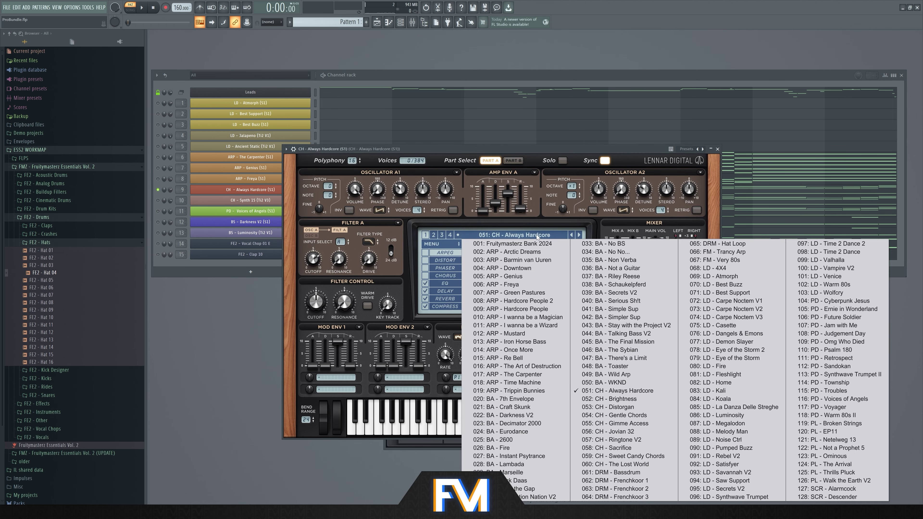
click(571, 218)
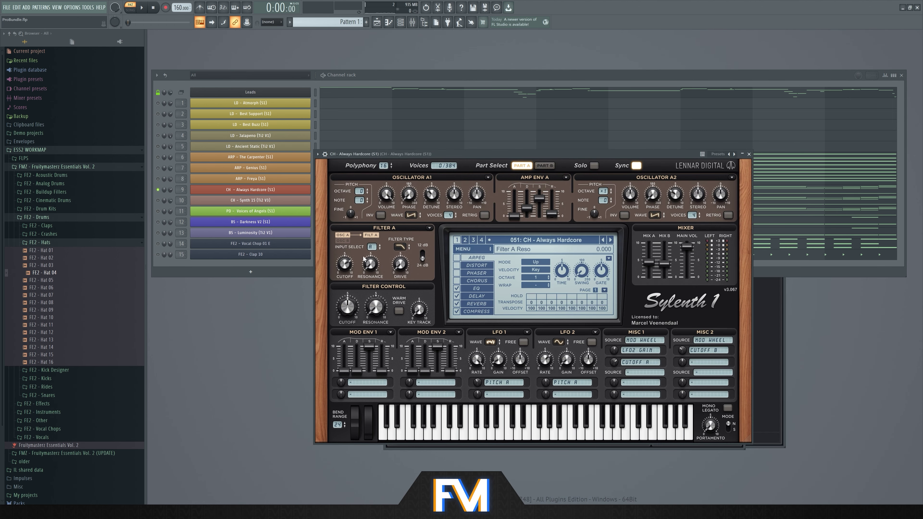
- Solo the CH - Synth 15 channel, open its DirectWave window over the channel notes, and show the zone settings
click(158, 201)
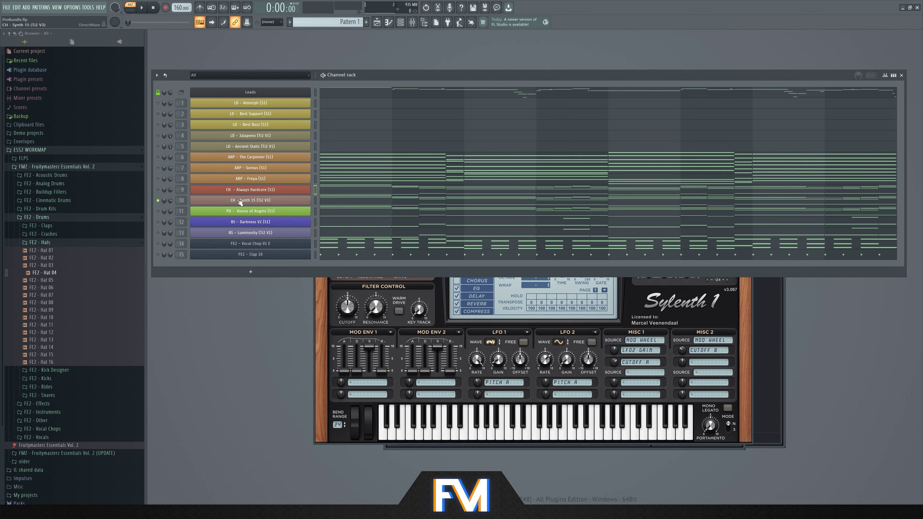
click(240, 200)
drag(362, 140, 476, 176)
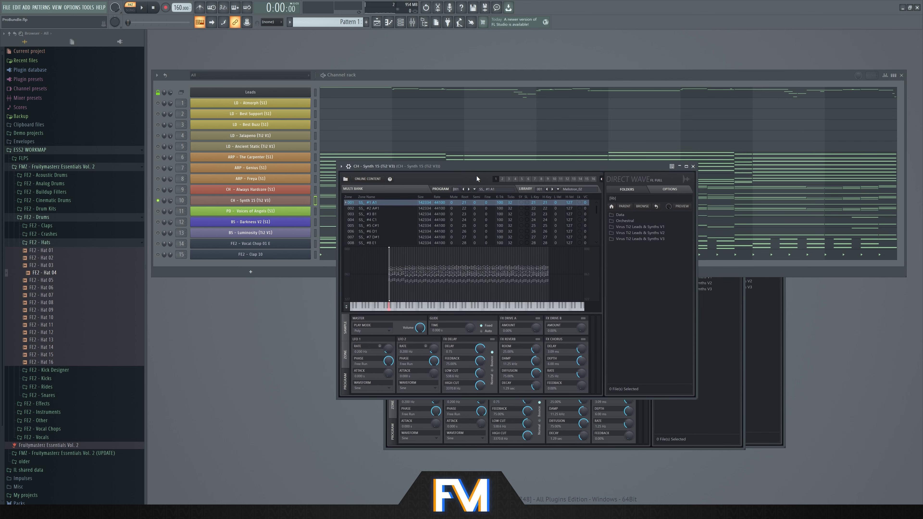
click(345, 352)
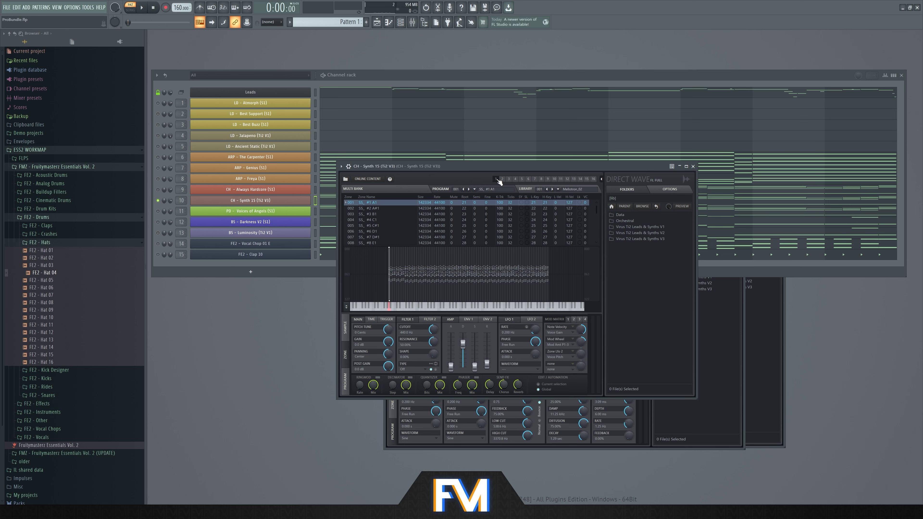
- Audition the CH - Synth 15 channel and view its notes from the Channel rack
key(space)
click(540, 81)
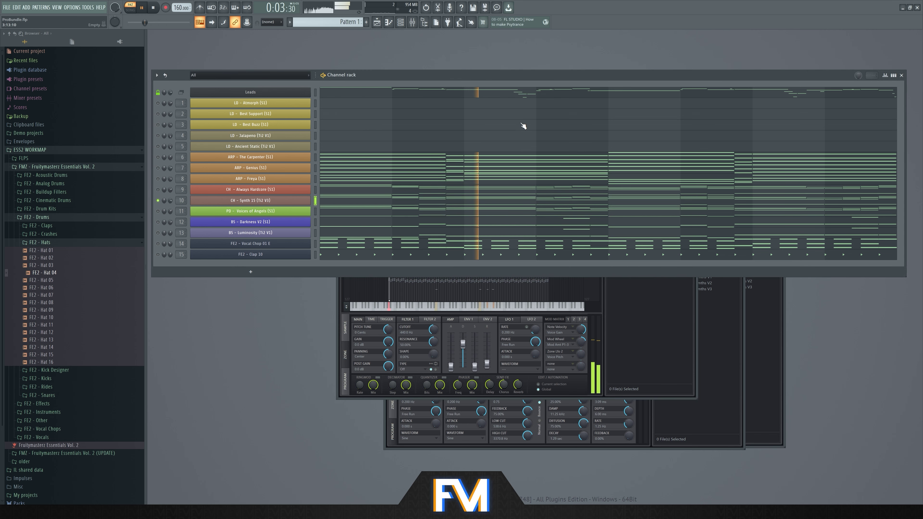
click(492, 204)
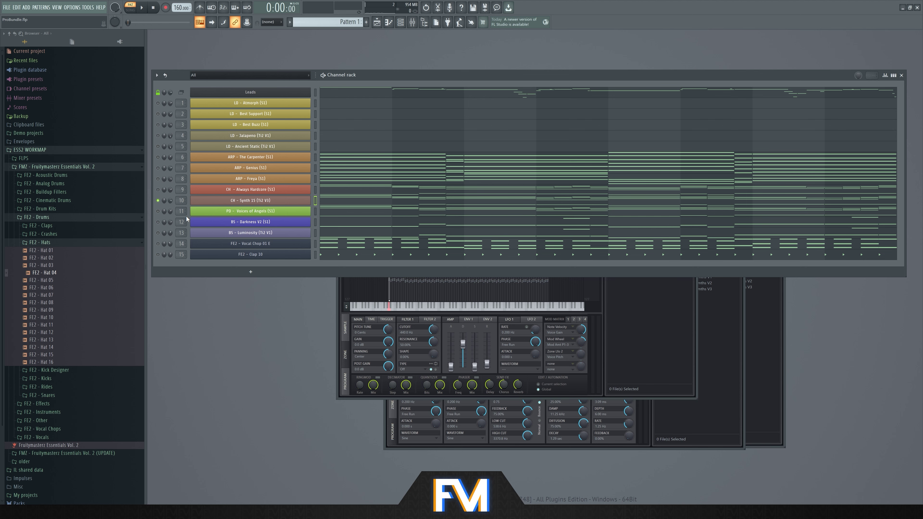
- Play the soloed PD - Voices of Angels channel and compare its Sylenth1 settings with its notes in the Channel rack
click(231, 211)
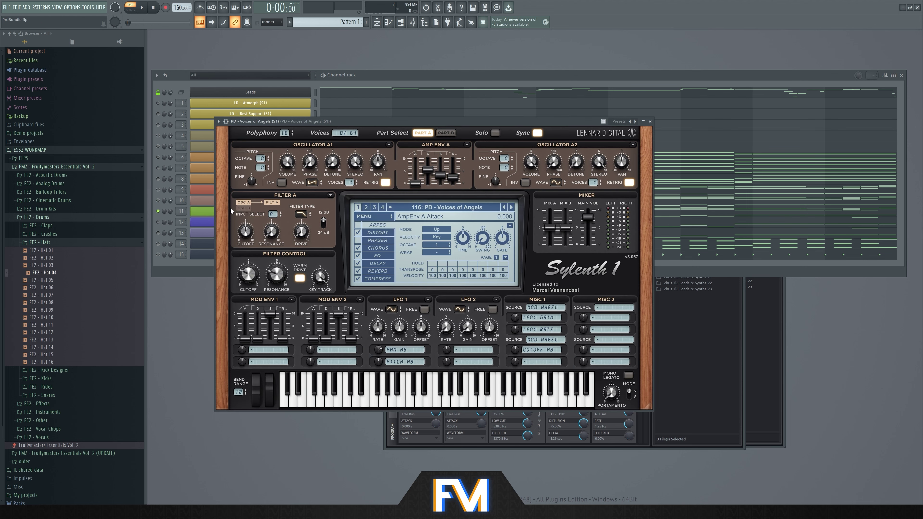
drag(430, 122, 569, 146)
key(space)
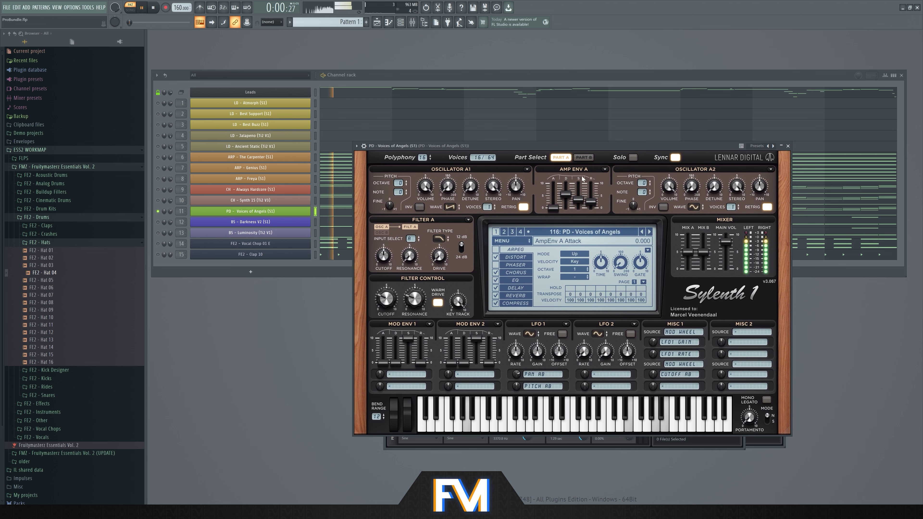
click(508, 73)
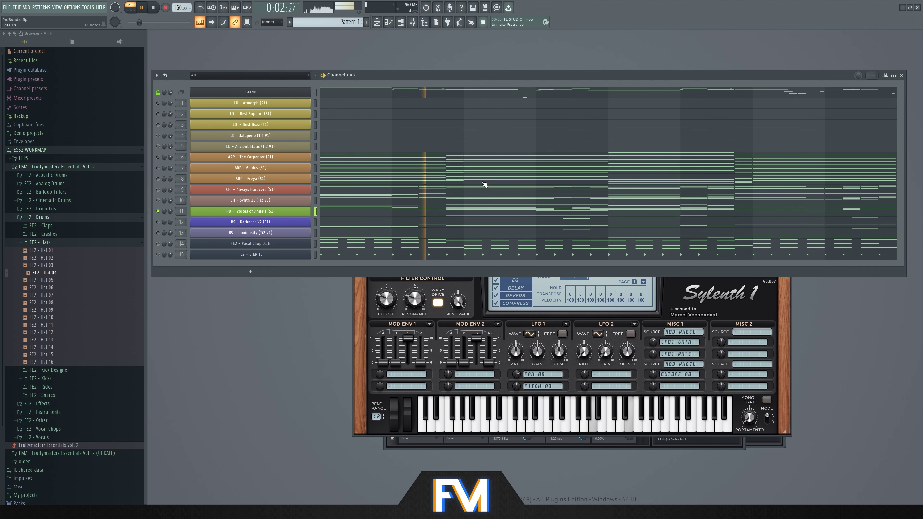
click(780, 337)
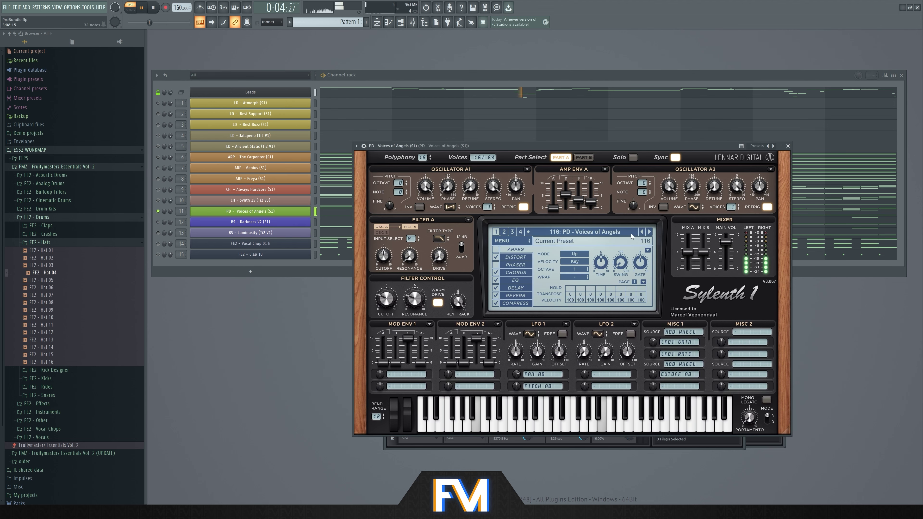
click(515, 76)
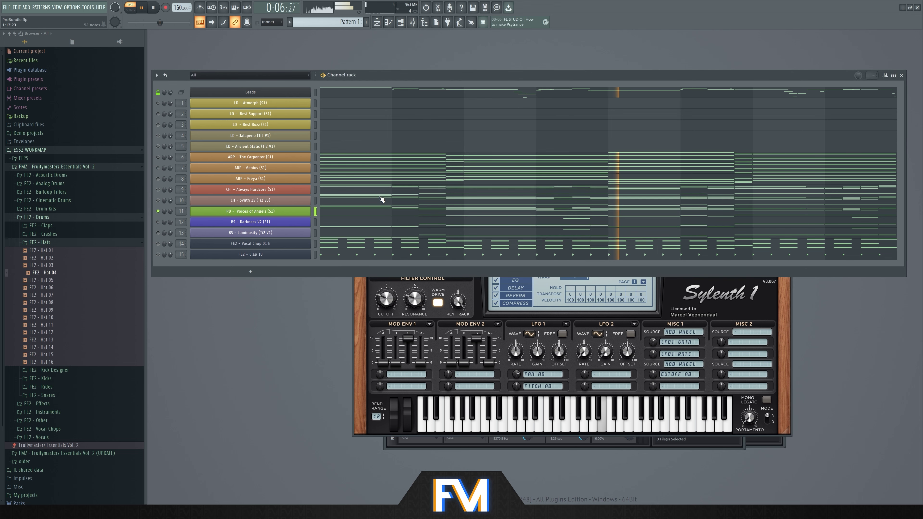
- Stop the solo pad and audition CH - Always Hardcore, CH - Synth 15 and PD - Voices of Angels together
key(space)
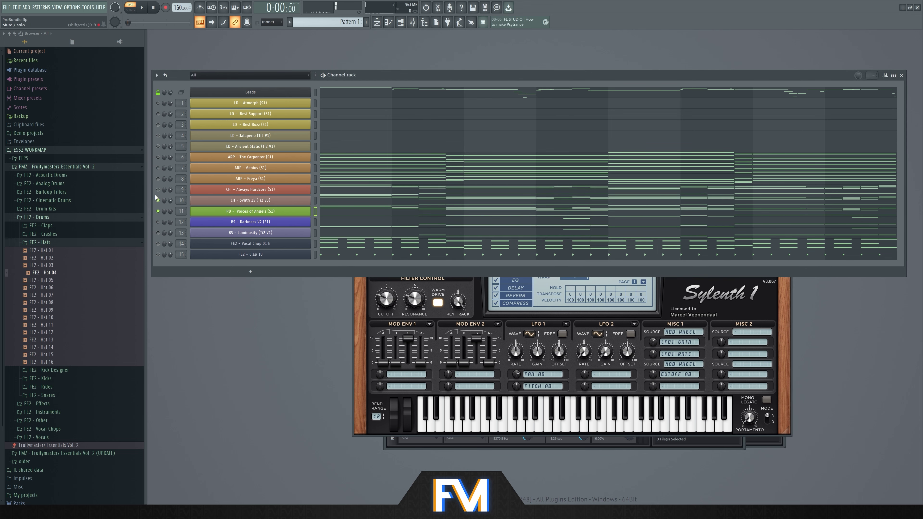
key(space)
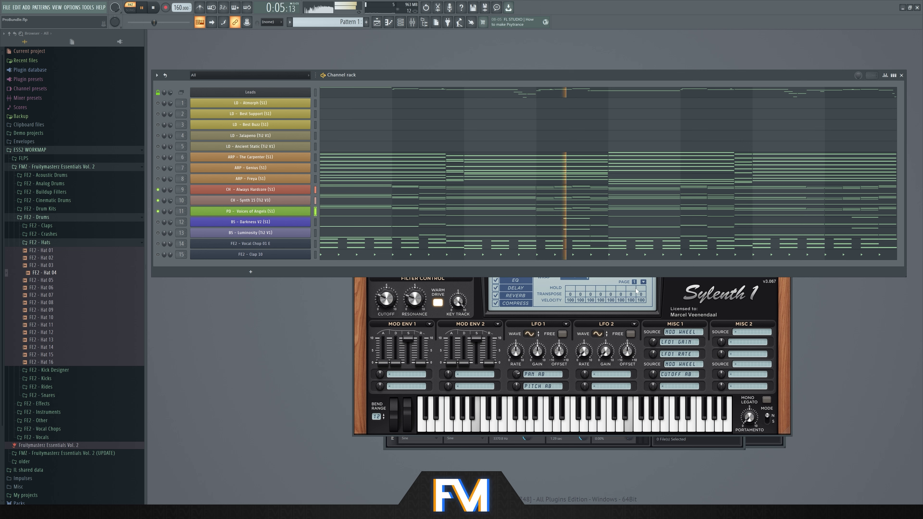
key(space)
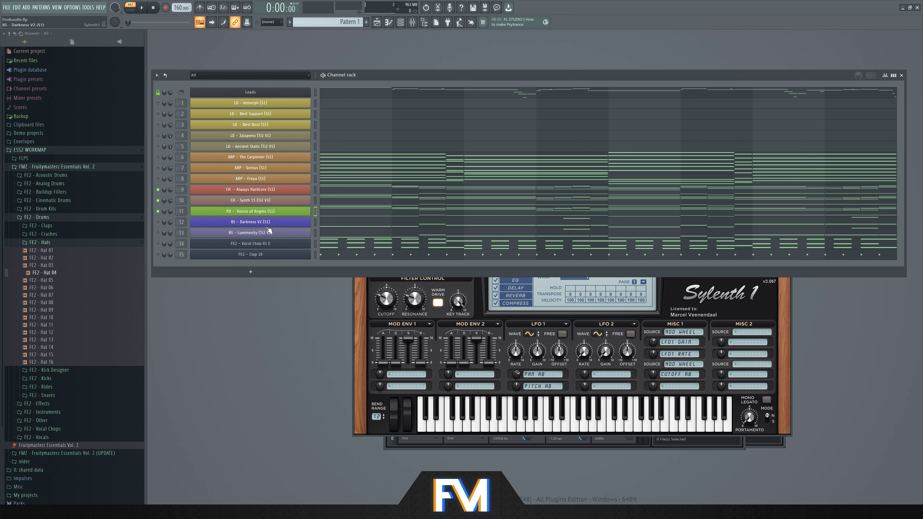
- Audition the soloed BS - Darkness V2 channel, examining its Sylenth1 settings and its notes in the Channel rack
click(258, 223)
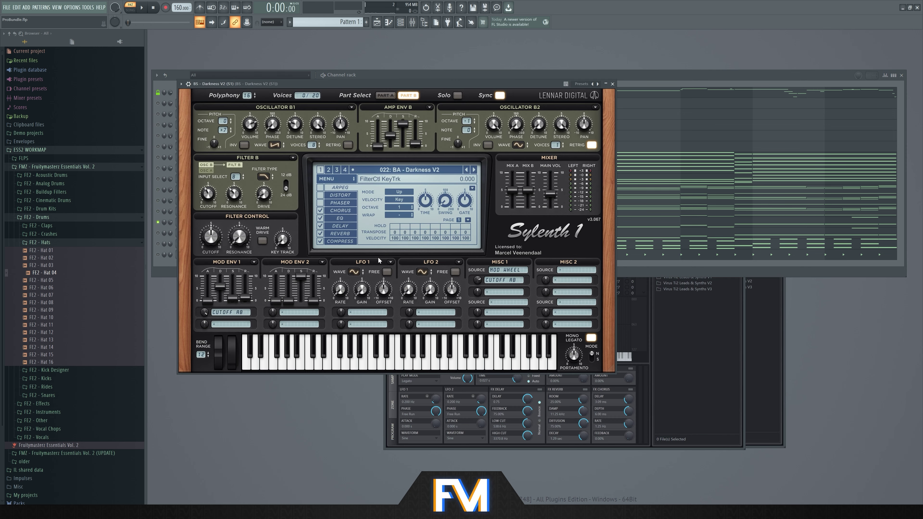
key(space)
drag(446, 85, 689, 148)
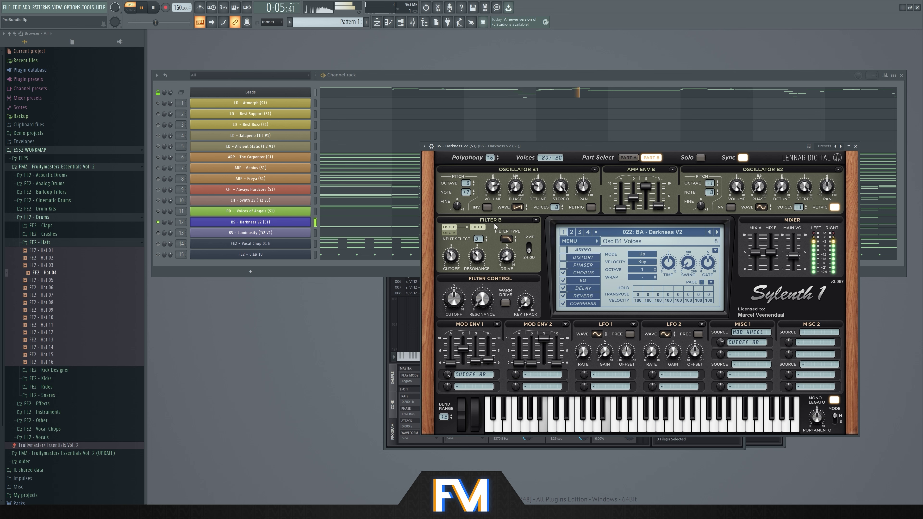
click(612, 79)
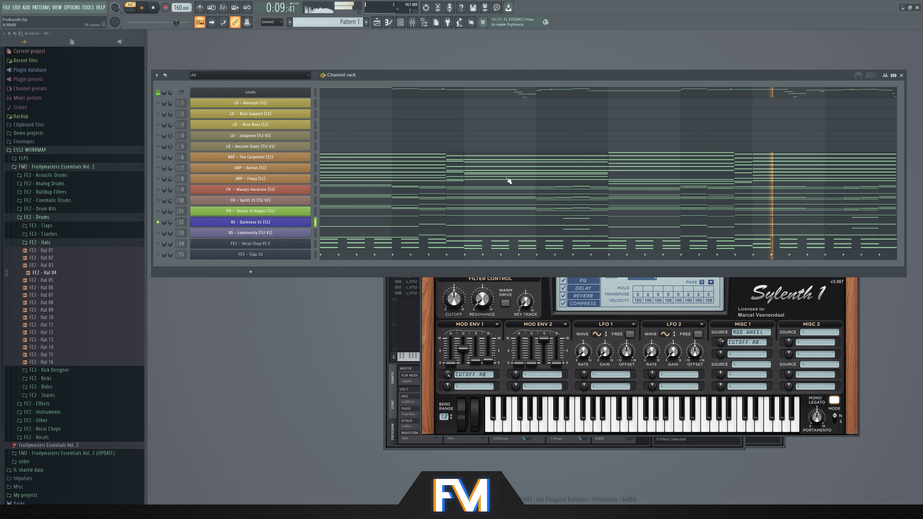
key(space)
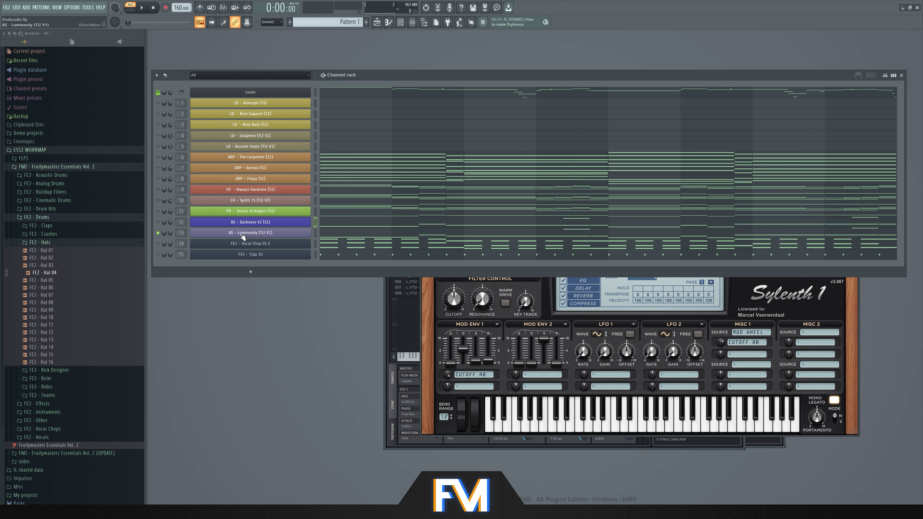
- Audition the soloed BS - Luminosity channel with its DirectWave window placed below the channel notes
click(256, 236)
key(space)
drag(366, 250, 491, 247)
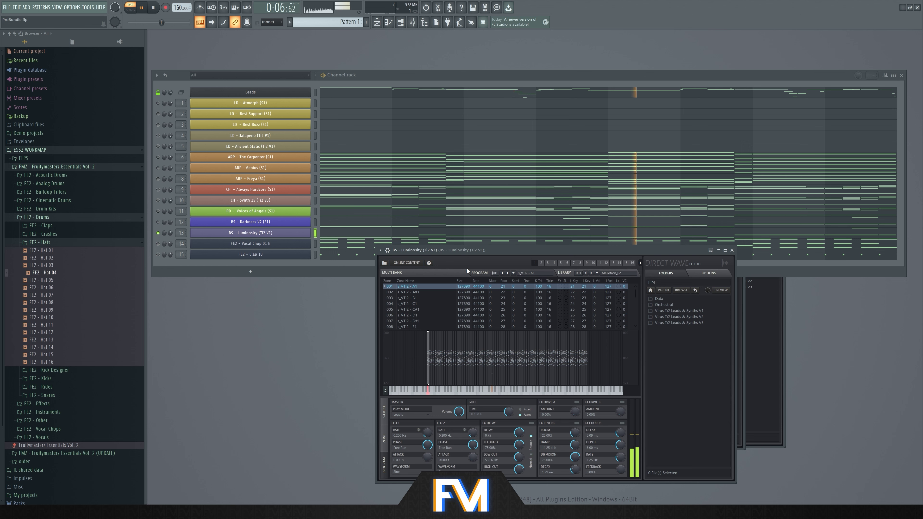
key(space)
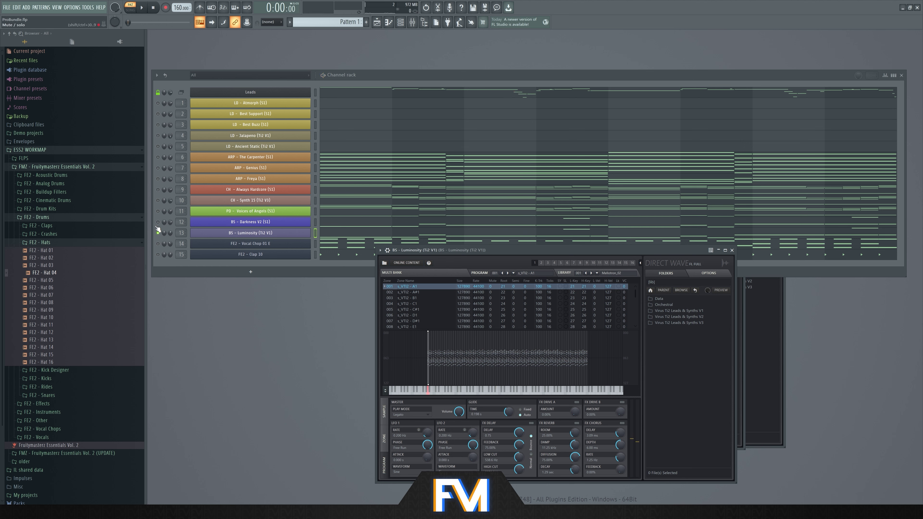
- Unmute BS - Darkness V2 alongside BS - Luminosity and audition both basses together
click(158, 221)
key(space)
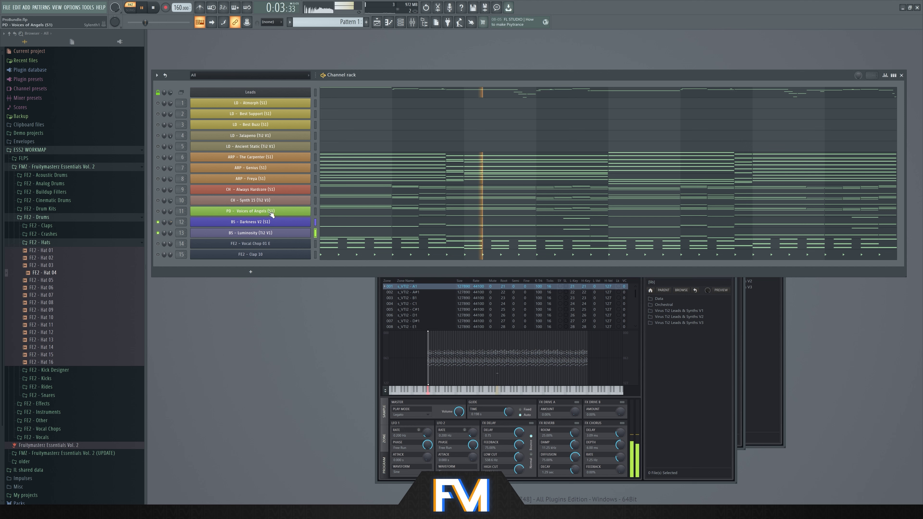
key(space)
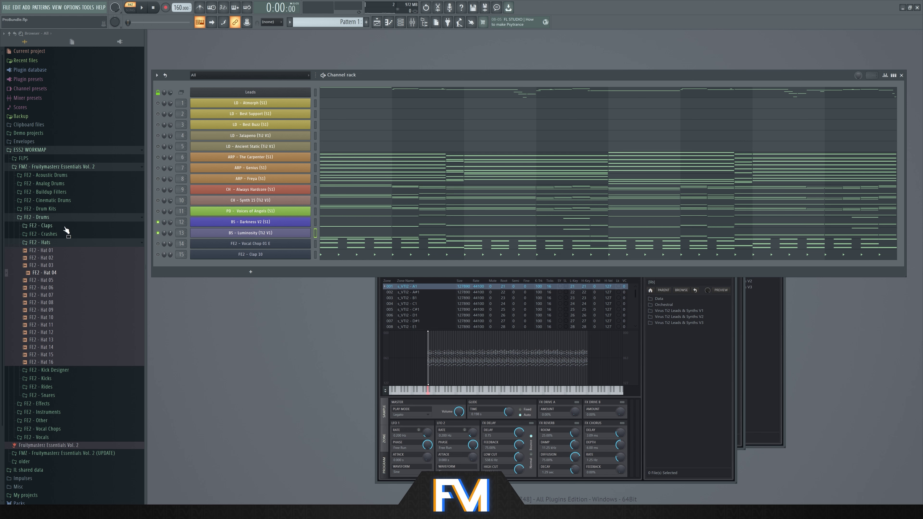
- Collapse the FE2 - Hats folder and expand the FE2 - Other folder in the sample browser
click(56, 243)
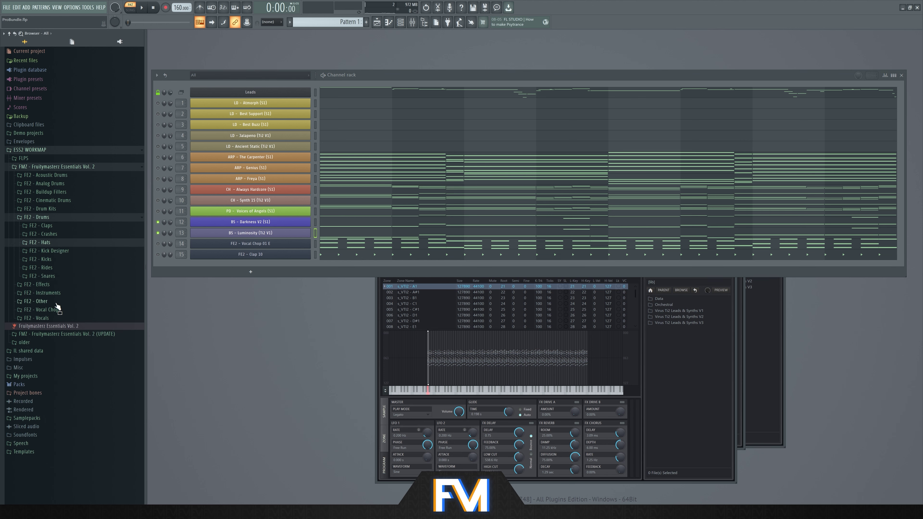
click(56, 303)
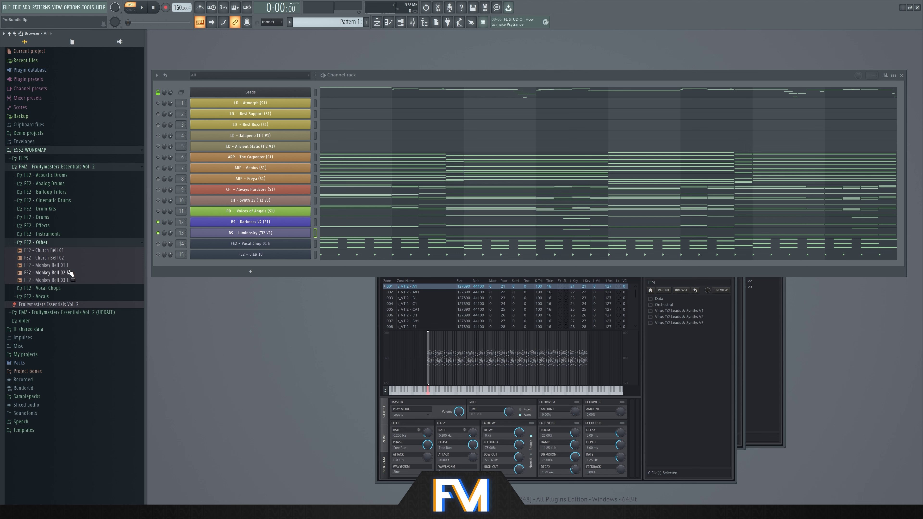
- Expand the FE2 - Vocal Chops folder, preview FE2 - Vocal Chop 01 E, and open that channel's sampler settings
click(51, 288)
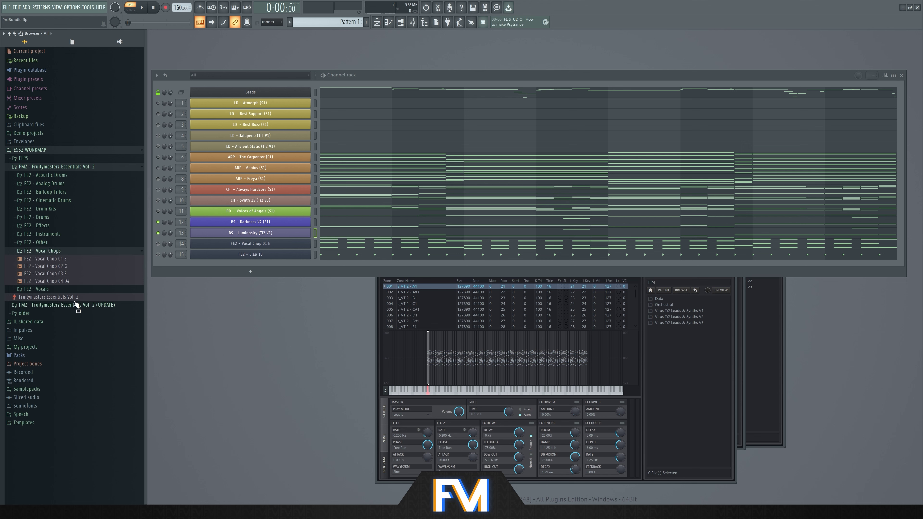
drag(71, 259, 72, 262)
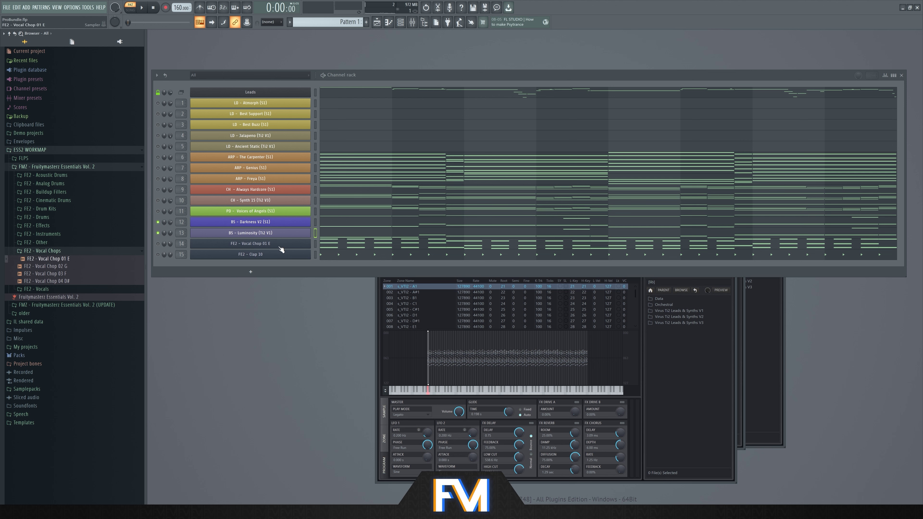
drag(281, 249, 281, 249)
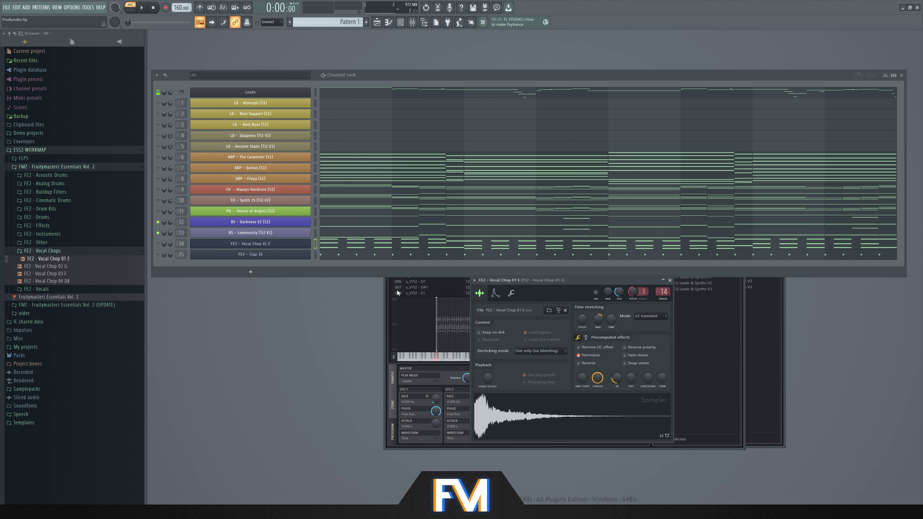
- Solo the FE2 - Vocal Chop 01 E channel and audition it while examining its notes in the piano roll
click(158, 243)
click(351, 246)
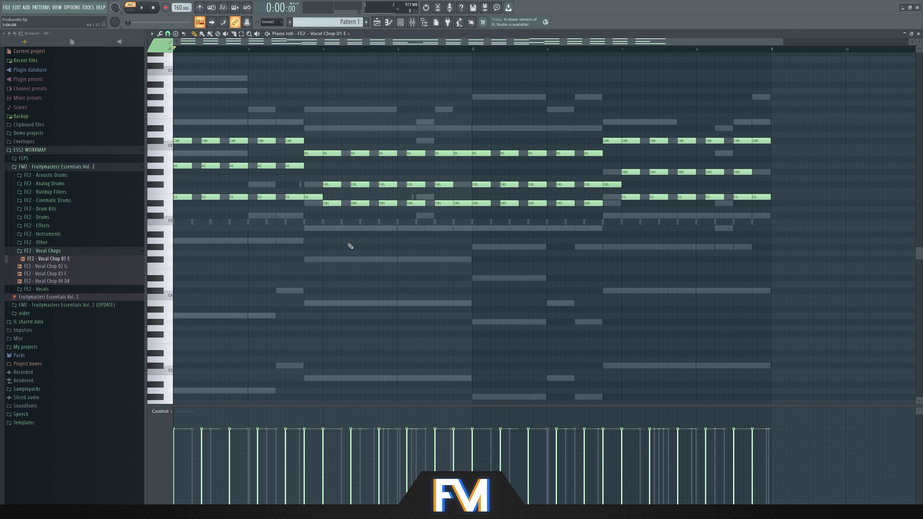
key(space)
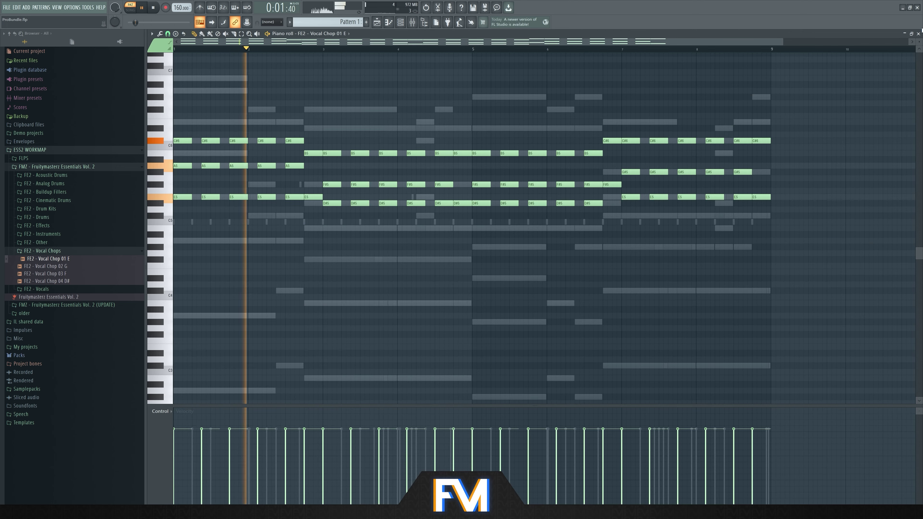
key(F7)
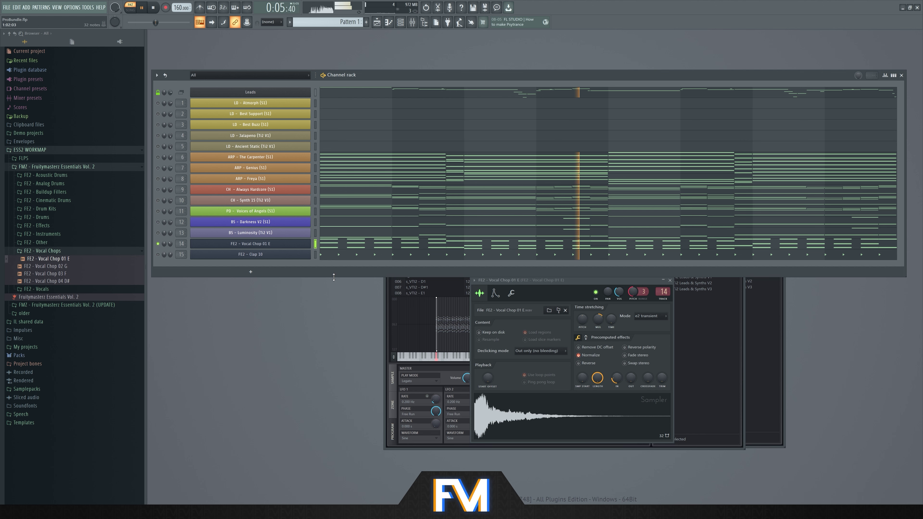
key(F9)
key(F9)
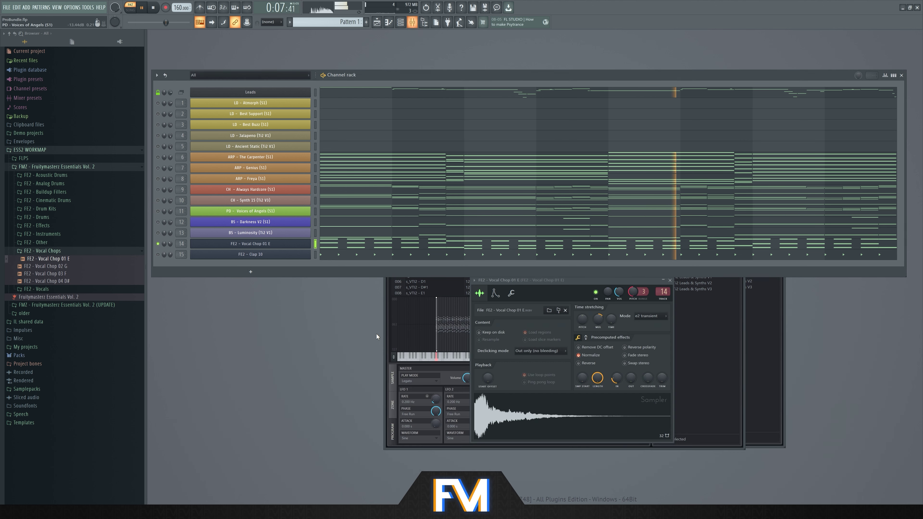
click(386, 246)
key(space)
click(918, 33)
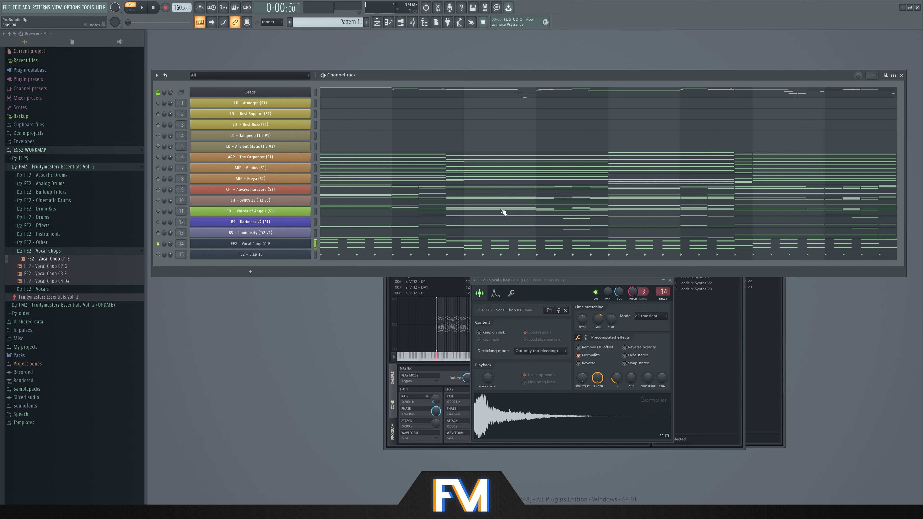
- Bring up the mixer with the ARP - The Carpenter track selected and audition the FE2 - Clap 10 channel on its own
key(F9)
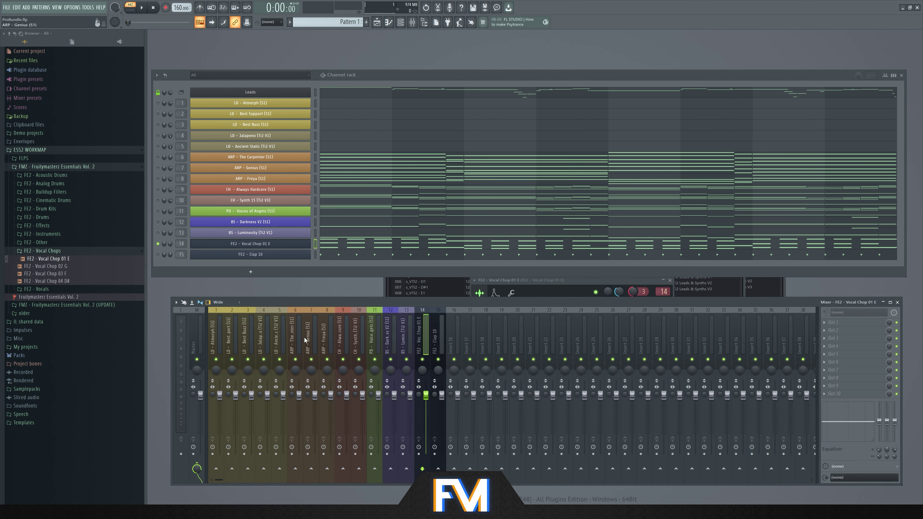
click(296, 338)
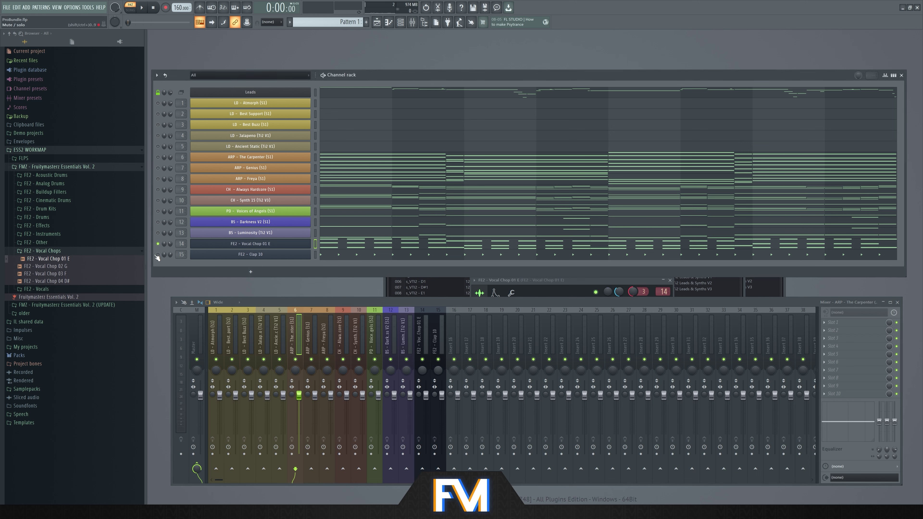
key(space)
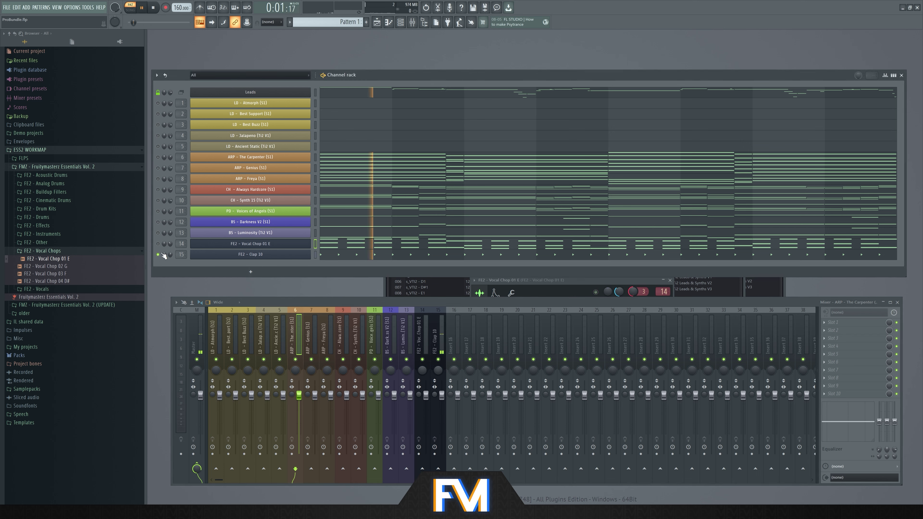
key(space)
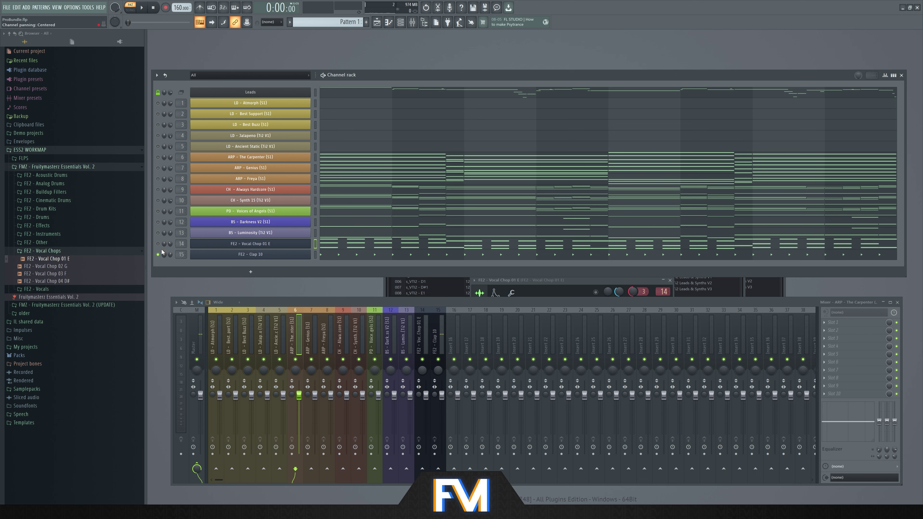
- Re-enable all channels and audition the complete pattern with every layer playing together
right_click(157, 254)
key(space)
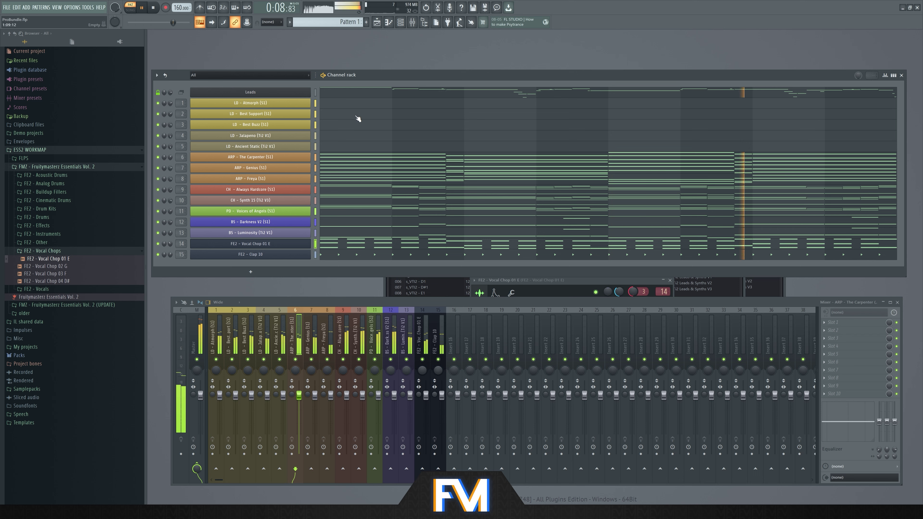
key(space)
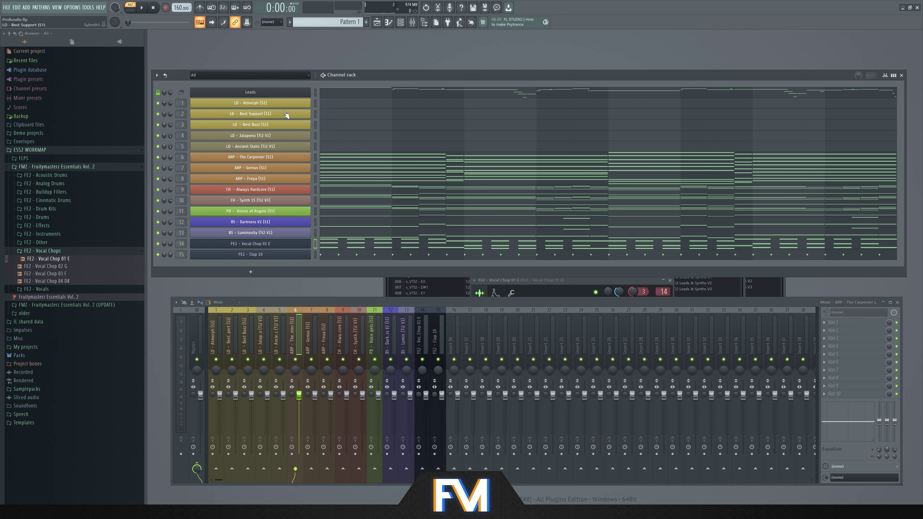
- Open the Fruitymasterz - Beyond the Stars project, move the Channel rack higher, and show the playlist
click(7, 8)
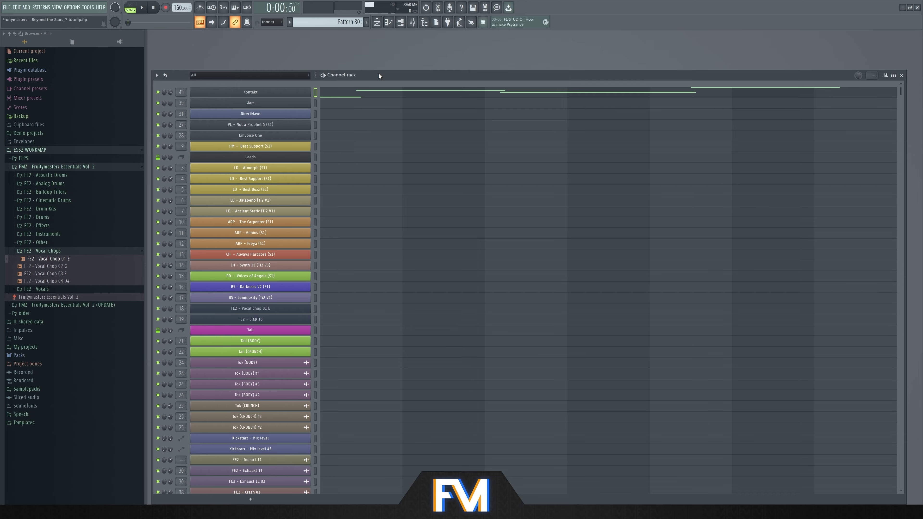
drag(378, 75, 380, 39)
click(56, 7)
click(71, 32)
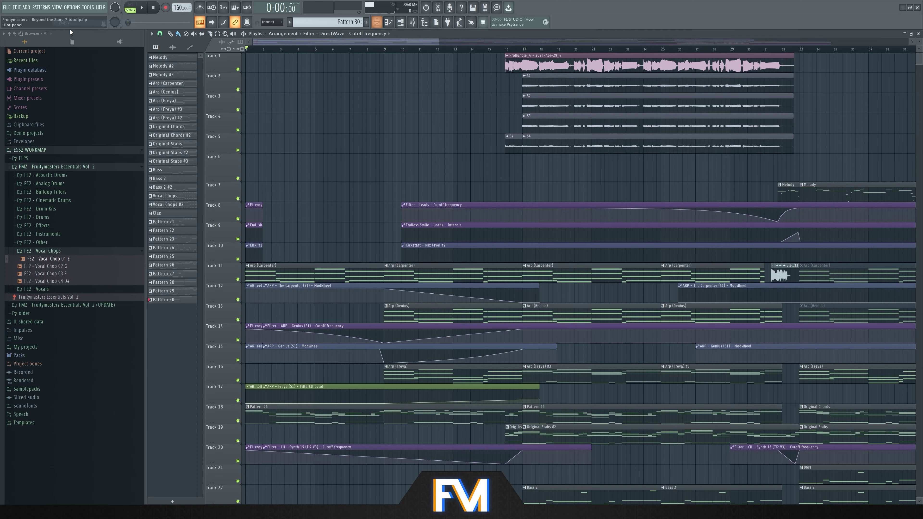
- Mute playlist tracks 1 to 5, which hold the ProBundle and S1 to S4 audio clips
scroll(283, 109, down, 6)
scroll(823, 154, down, 2)
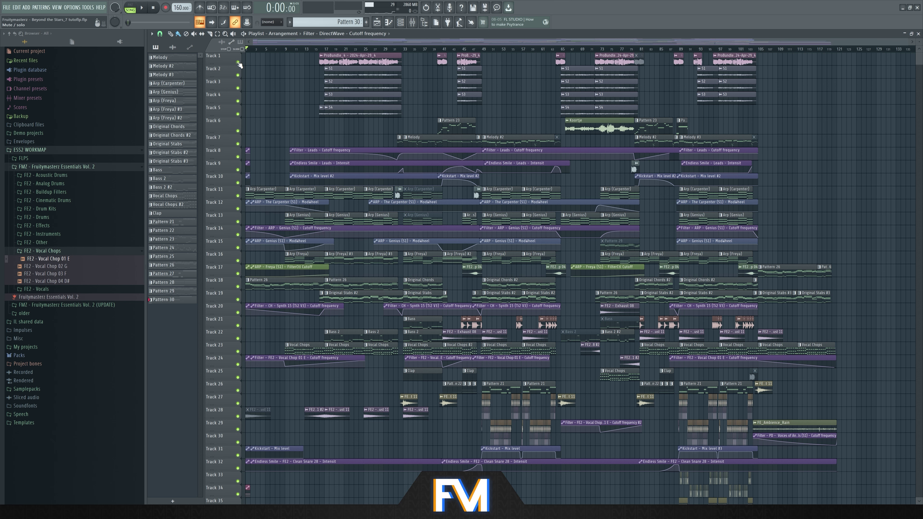
drag(239, 65, 238, 115)
- Audition the opening of the arrangement from the start, briefly checking the mixer levels
key(space)
scroll(278, 124, up, 3)
key(F9)
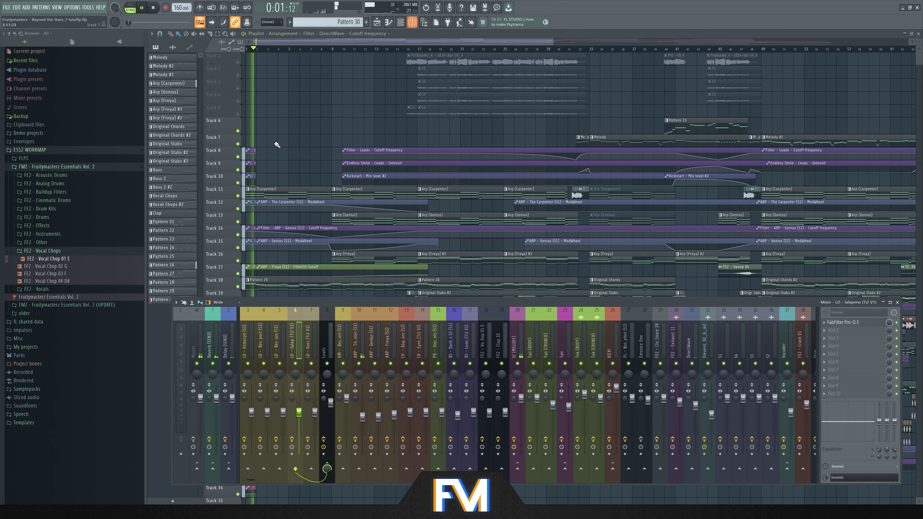
key(F9)
scroll(246, 141, up, 1)
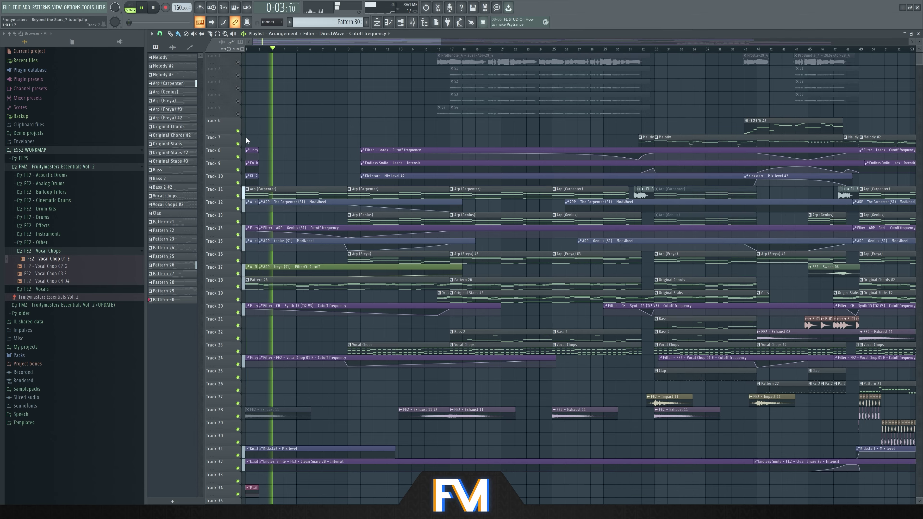
scroll(246, 138, up, 1)
key(space)
- Examine the Arp (Carpenter) pattern's notes in the piano roll and its ARP - The Carpenter channel
double_click(269, 194)
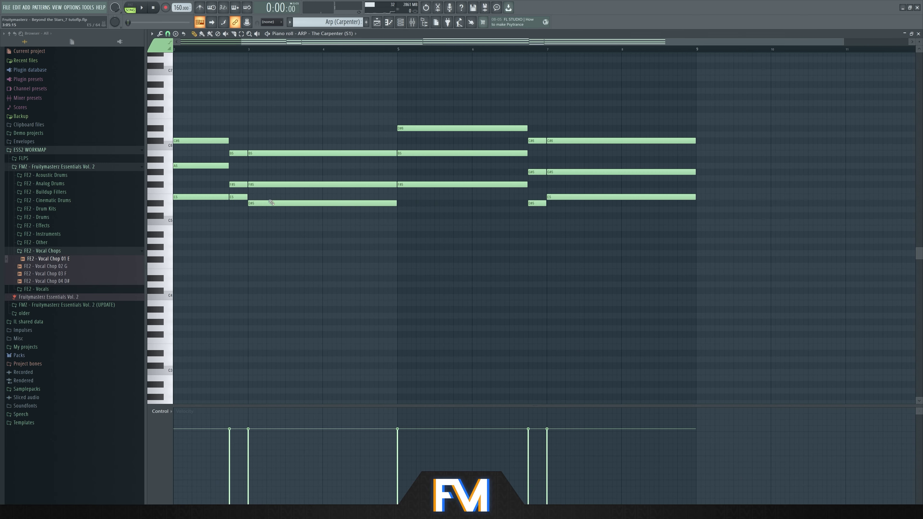
click(918, 33)
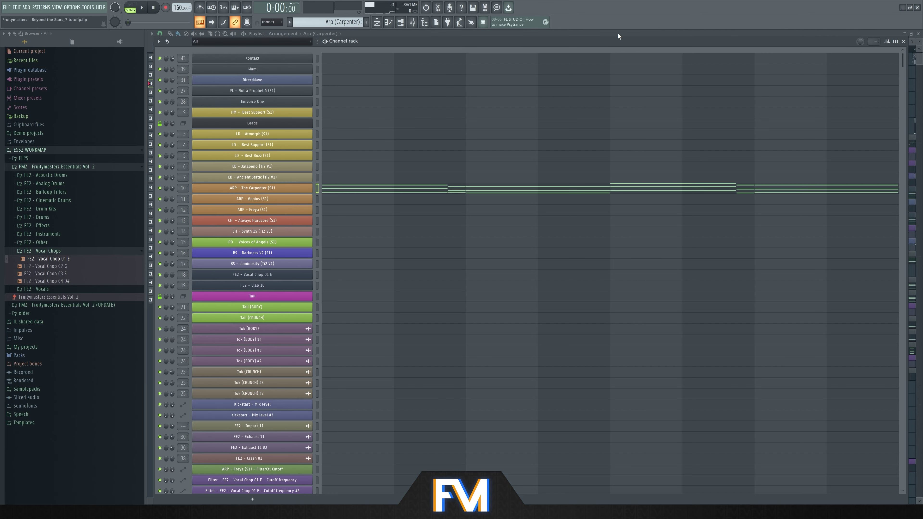
click(278, 187)
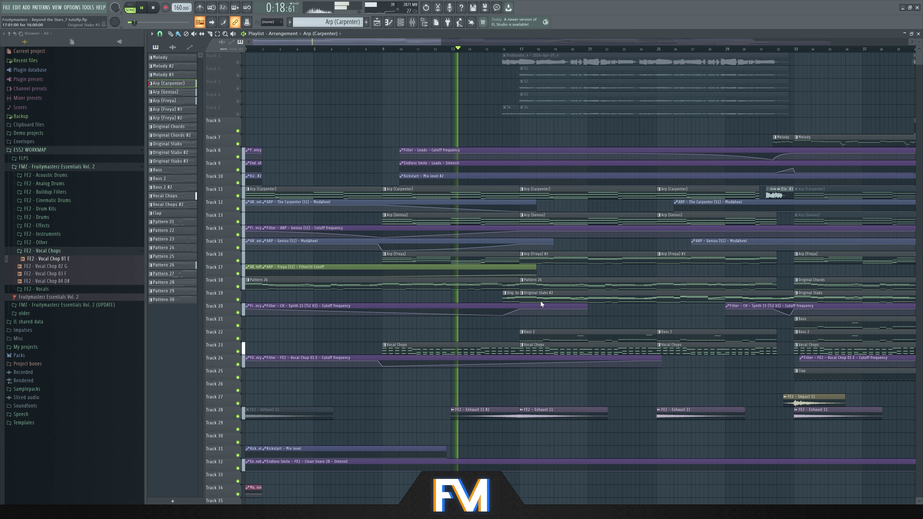
- Play the arrangement up to the transition before bar 33, examining the short audio clips on Track 11
scroll(506, 336, down, 2)
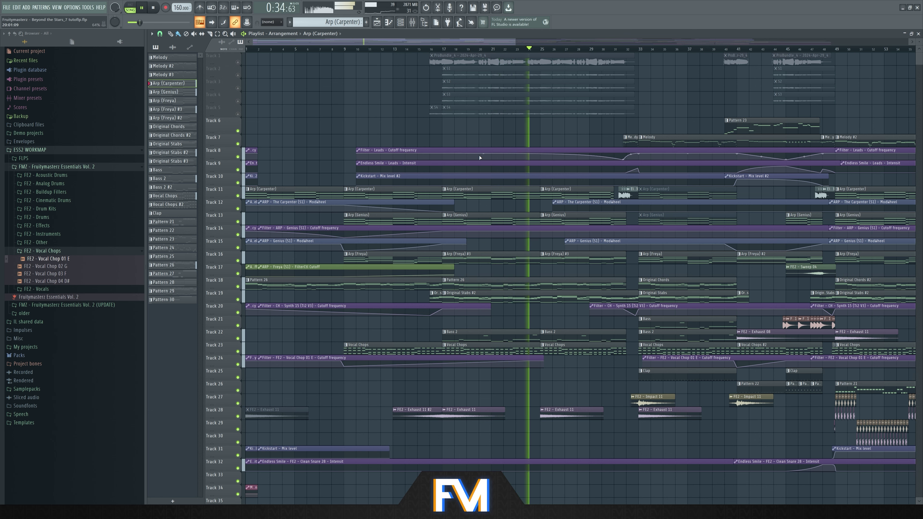
scroll(618, 205, up, 3)
scroll(618, 206, up, 4)
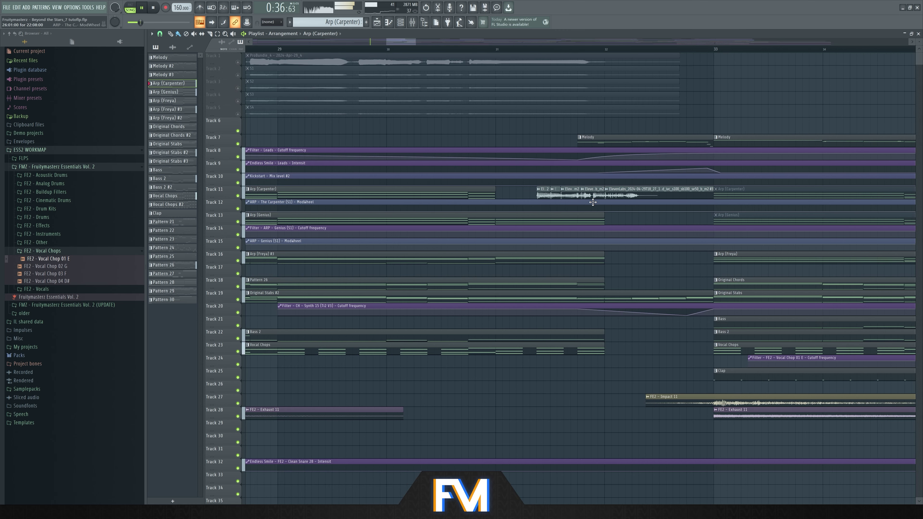
scroll(507, 209, down, 2)
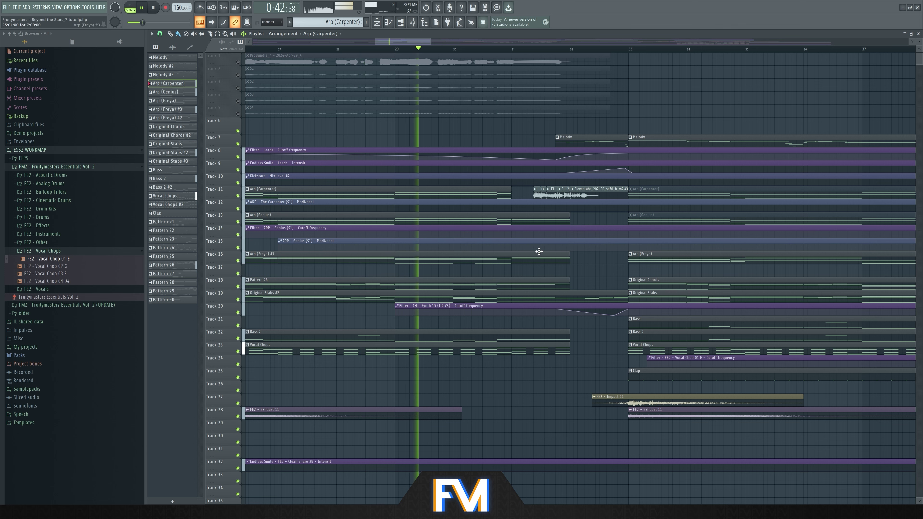
scroll(657, 237, up, 2)
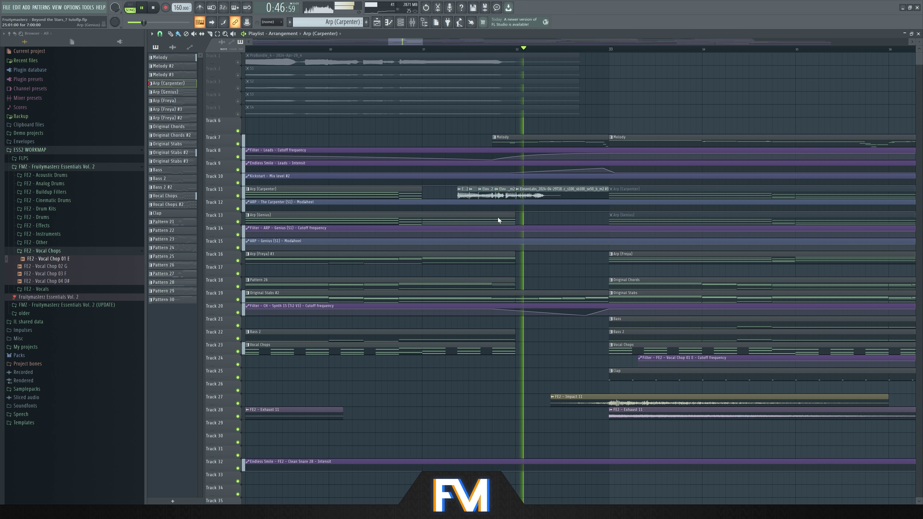
key(space)
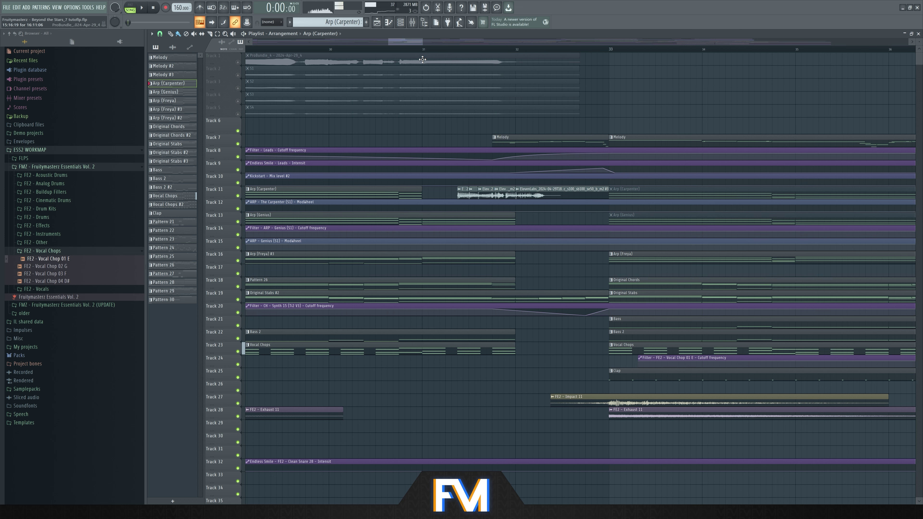
- Place the playback position at 0:45:00, where the last Arp (Carpenter) clip before bar 33 ends
click(422, 49)
scroll(684, 116, down, 4)
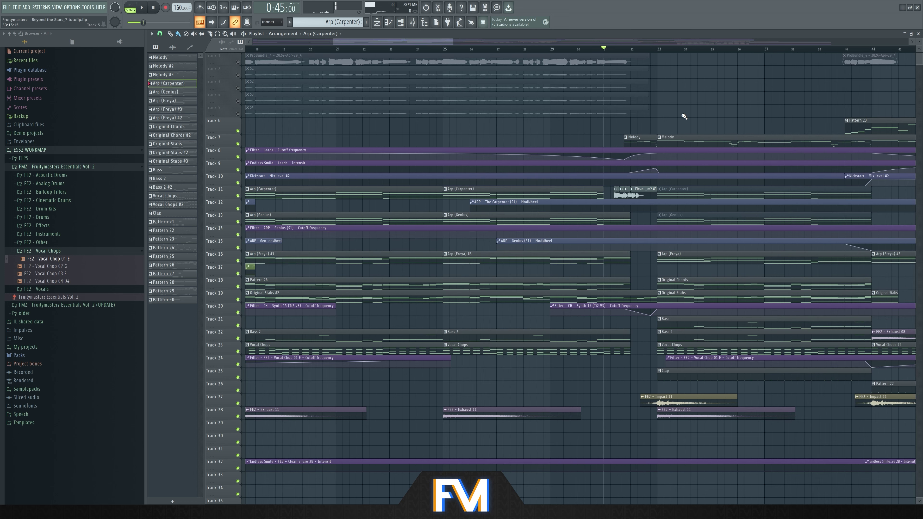
scroll(370, 418, down, 2)
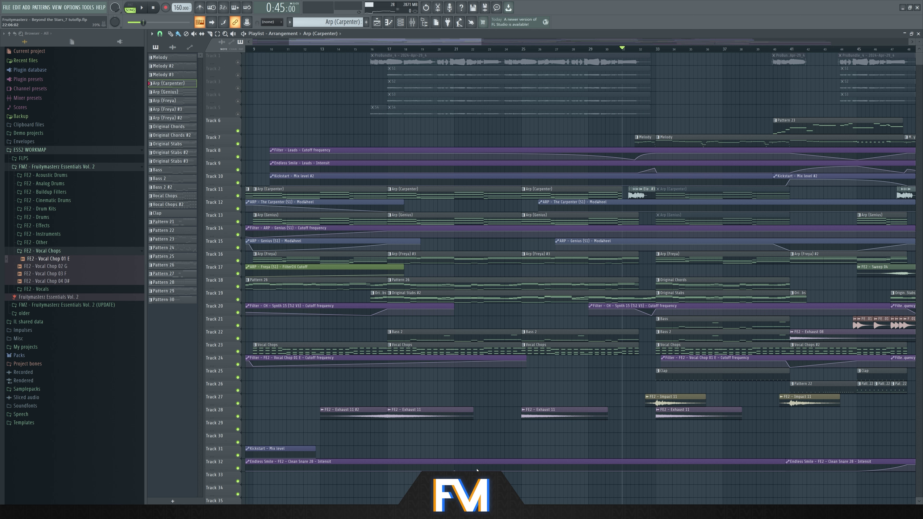
- Solo Track 28 and audition its FE2 - Exhaust 11 clips around bar 17, starting from 0:24:00 and from 0:19:87
right_click(240, 416)
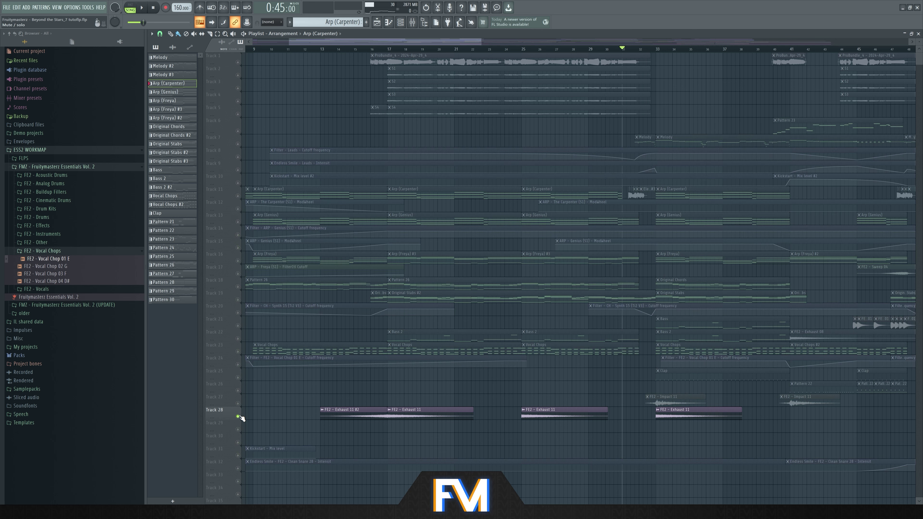
scroll(294, 410, up, 3)
click(470, 52)
key(space)
key(space)
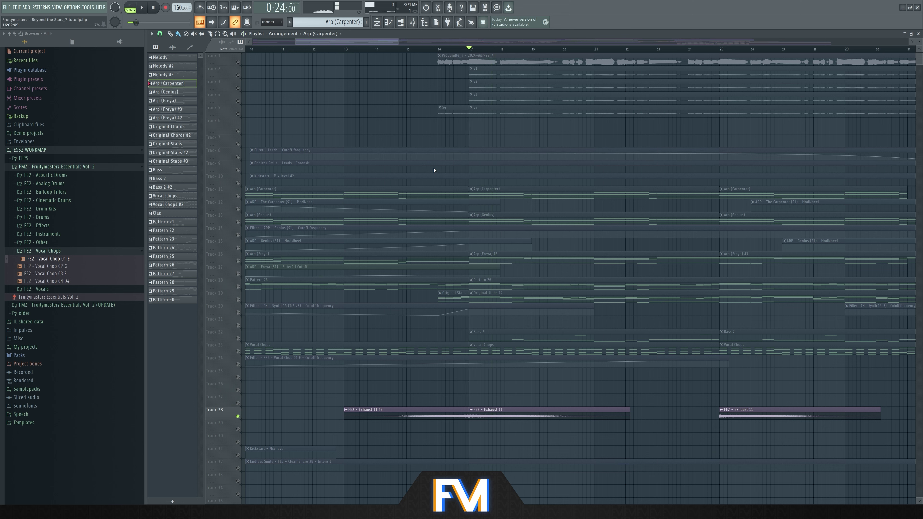
click(387, 51)
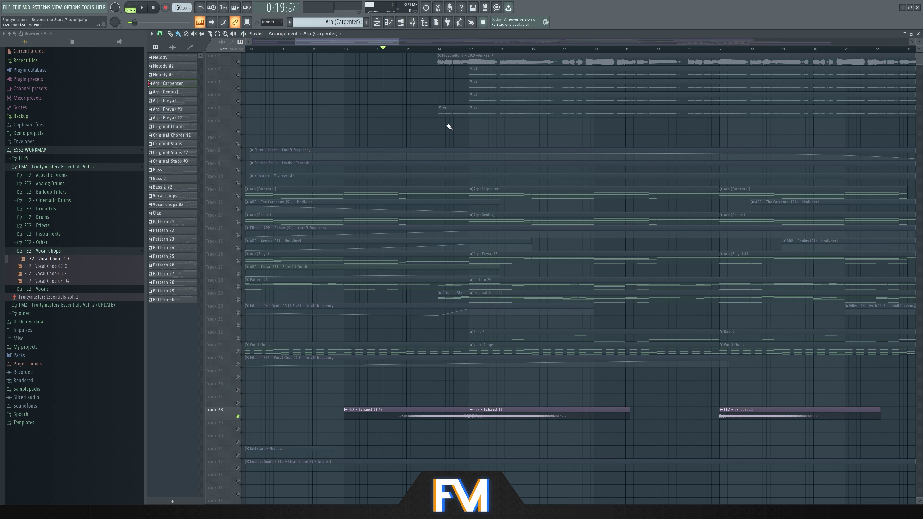
key(space)
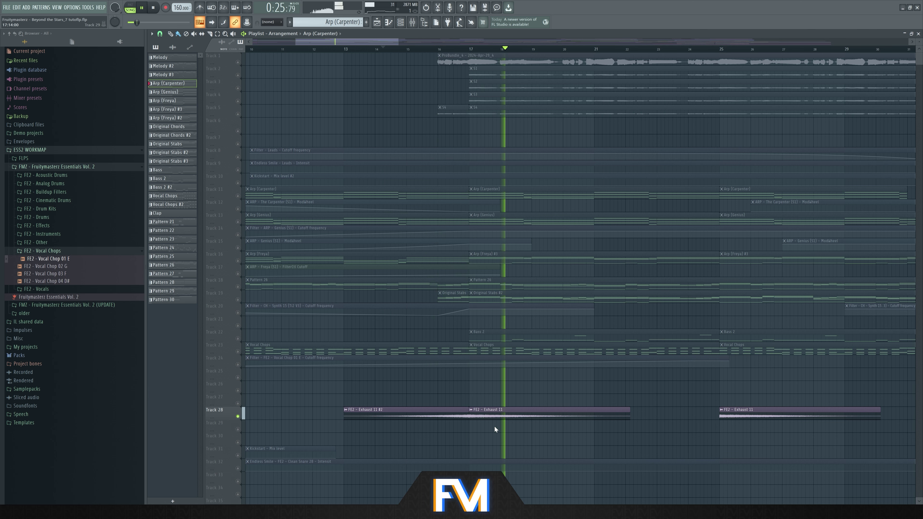
key(space)
- Re-enable all playlist tracks and bring the section from about bar 29 onward into view
scroll(489, 423, down, 4)
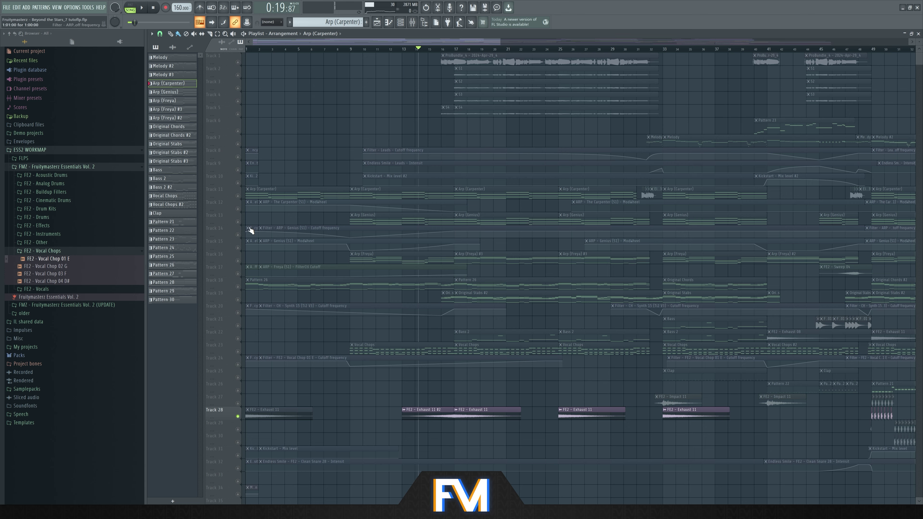
click(238, 143)
scroll(298, 137, down, 2)
scroll(382, 65, up, 6)
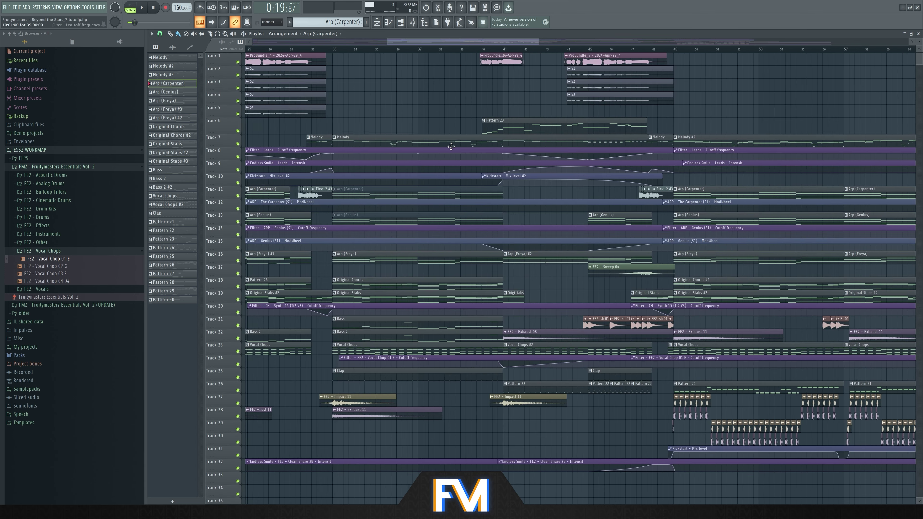
- Solo Track 11 and set the playback position to 0:45:00 to audition its vocal clips before bar 33
click(383, 50)
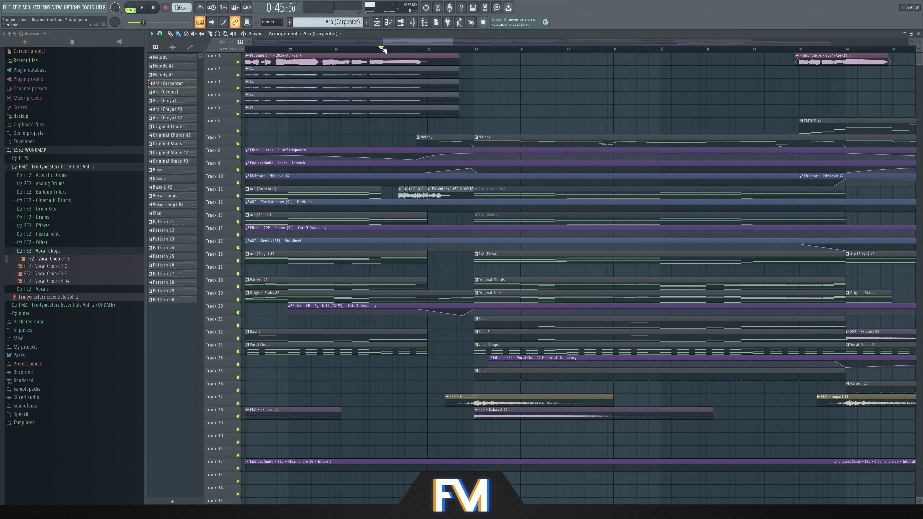
key(space)
ctrl+click(238, 195)
key(space)
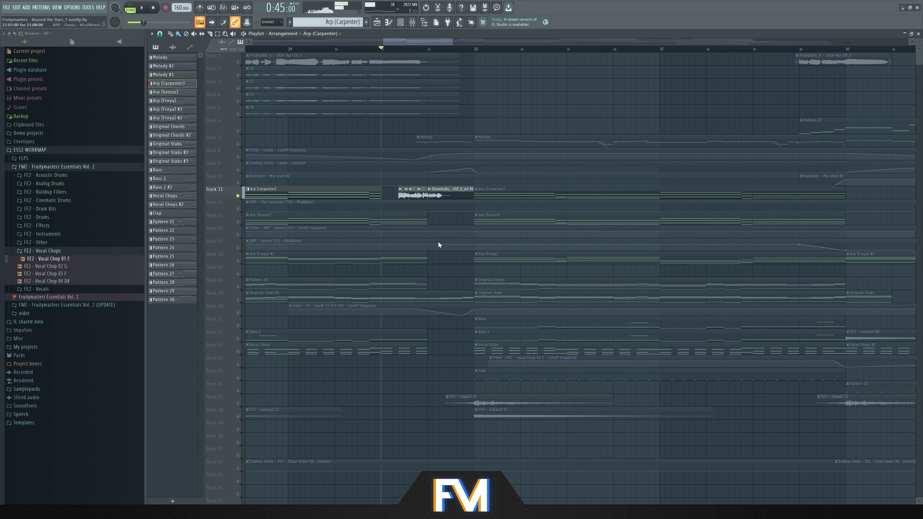
- Select the ElevenLabs vocal's insert 32 in the mixer and audition it from 0:45:00 with its effects bypassed
key(F9)
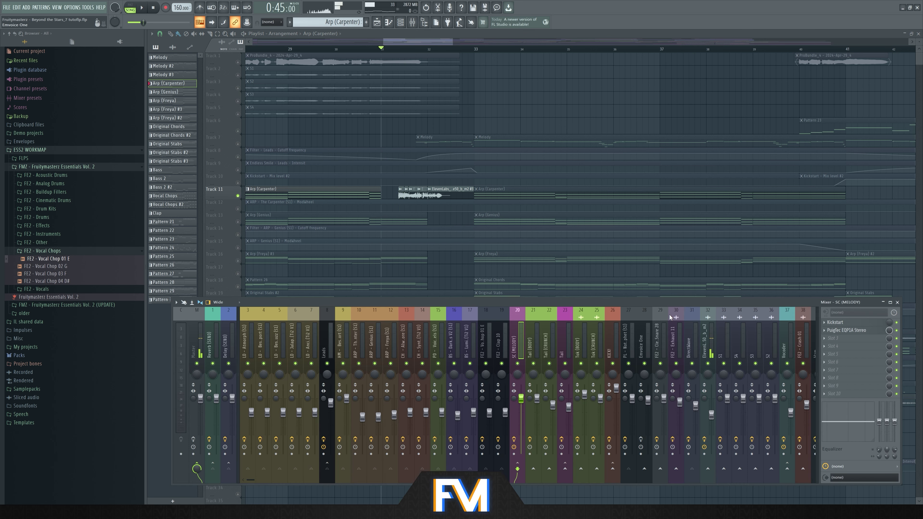
click(706, 341)
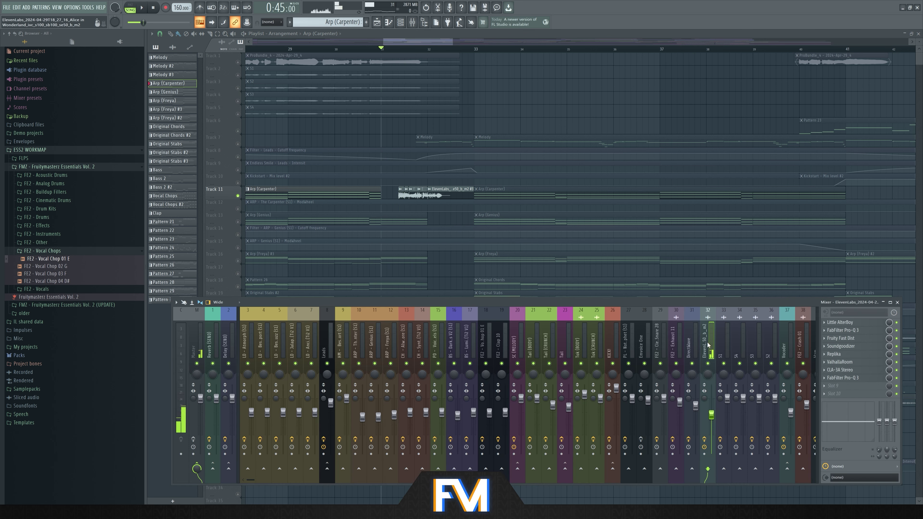
click(705, 440)
key(space)
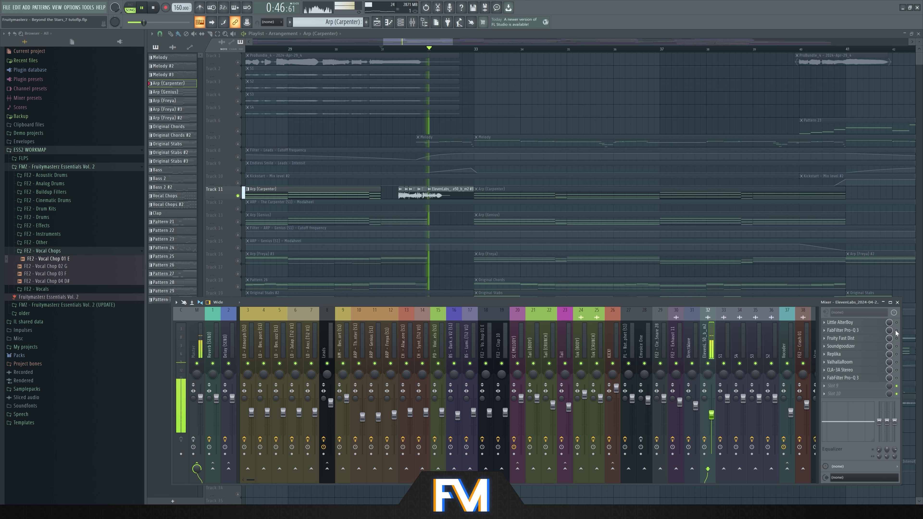
key(space)
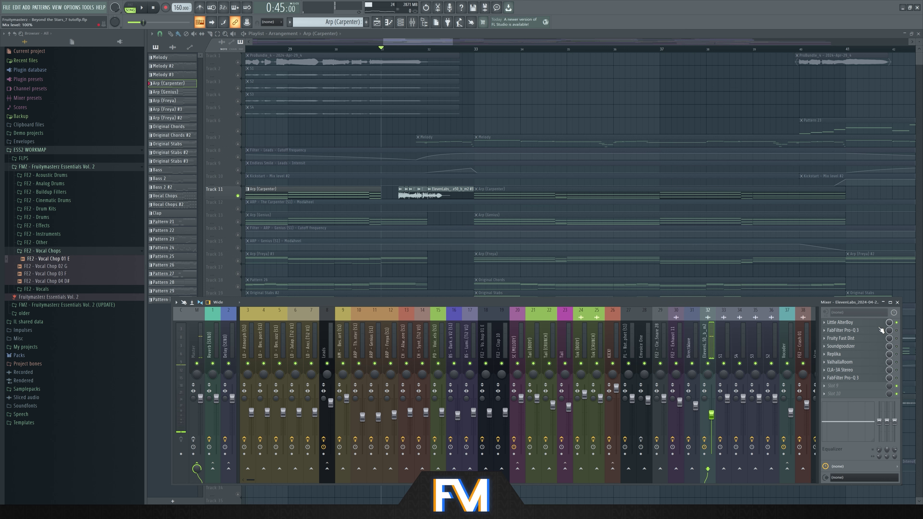
- Examine the Little AlterBoy settings on the ElevenLabs vocal and audition the clips with that effect enabled
click(879, 323)
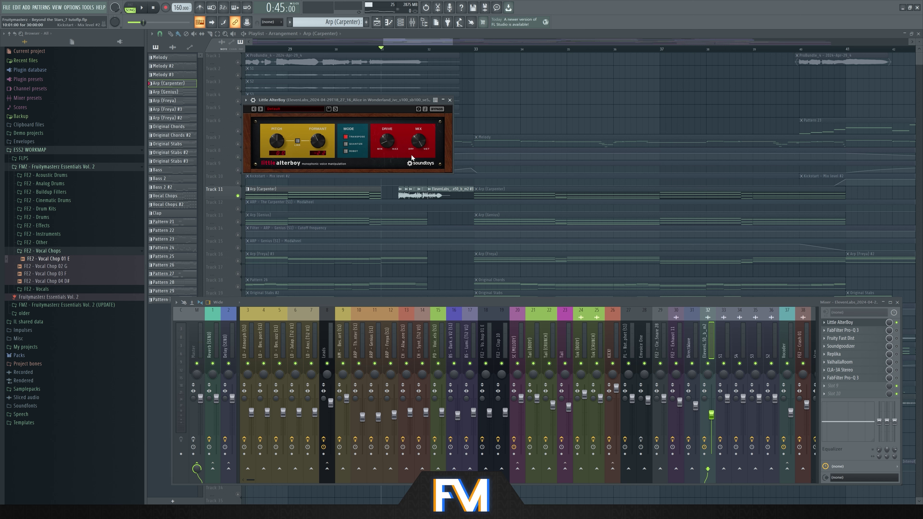
key(space)
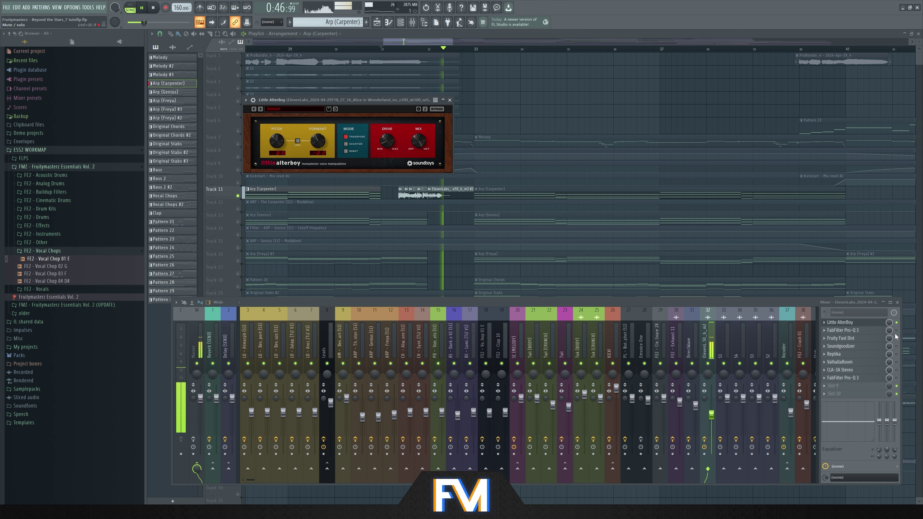
key(space)
- Examine both FabFilter Pro-Q 3 instances and Fruity Fast Dist on the ElevenLabs vocal, auditioning it with the effects enabled
click(870, 331)
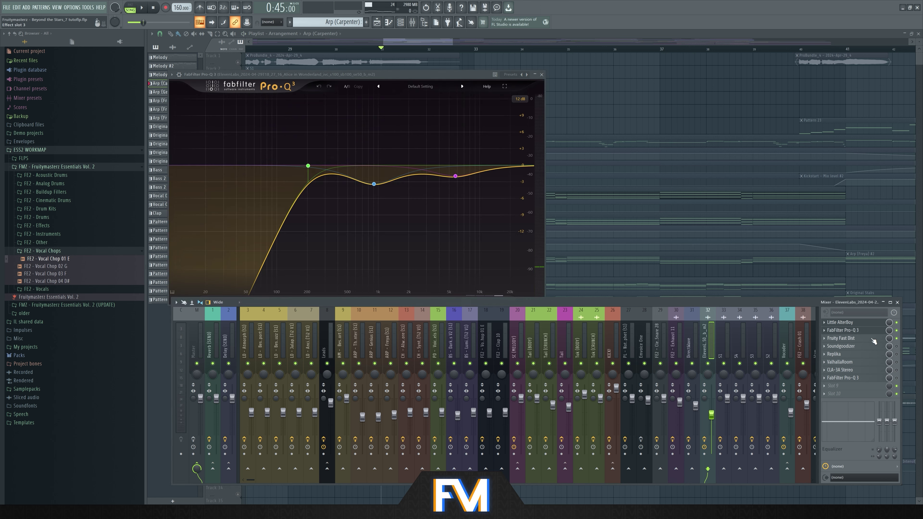
click(870, 338)
key(space)
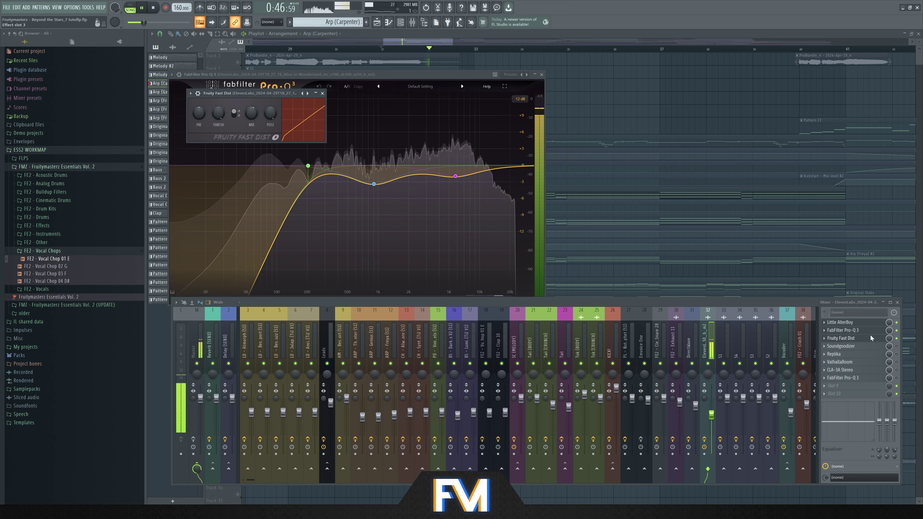
key(space)
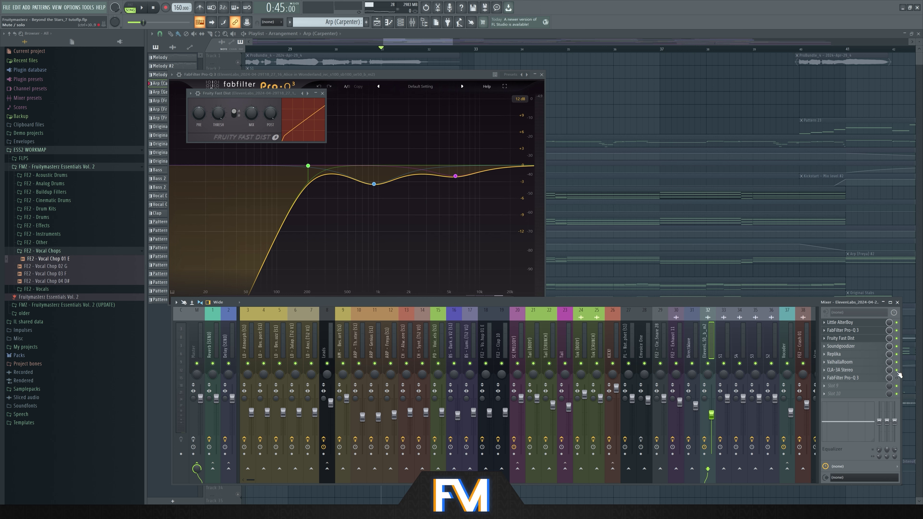
click(866, 379)
key(space)
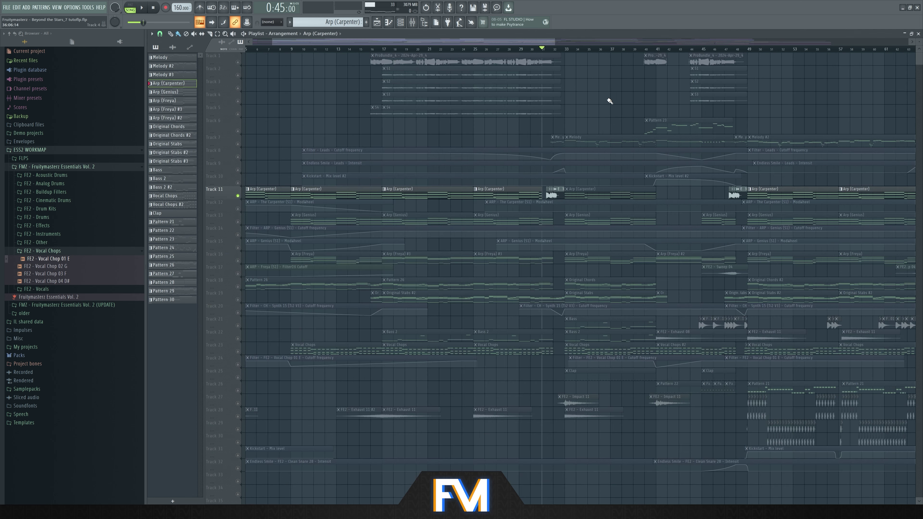
- Solo Track 1 and place the playback position at 0:22:31, just before its first ProBundle vocal clip
click(238, 65)
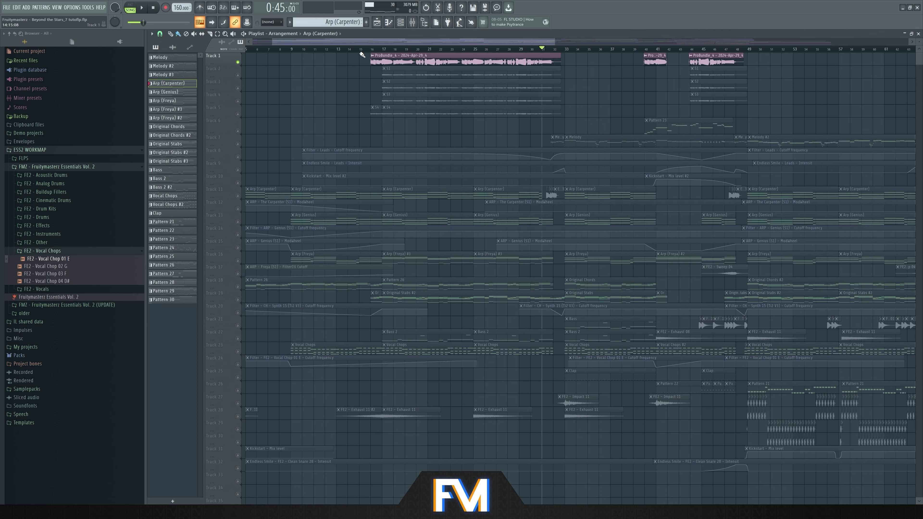
click(366, 49)
scroll(366, 49, up, 3)
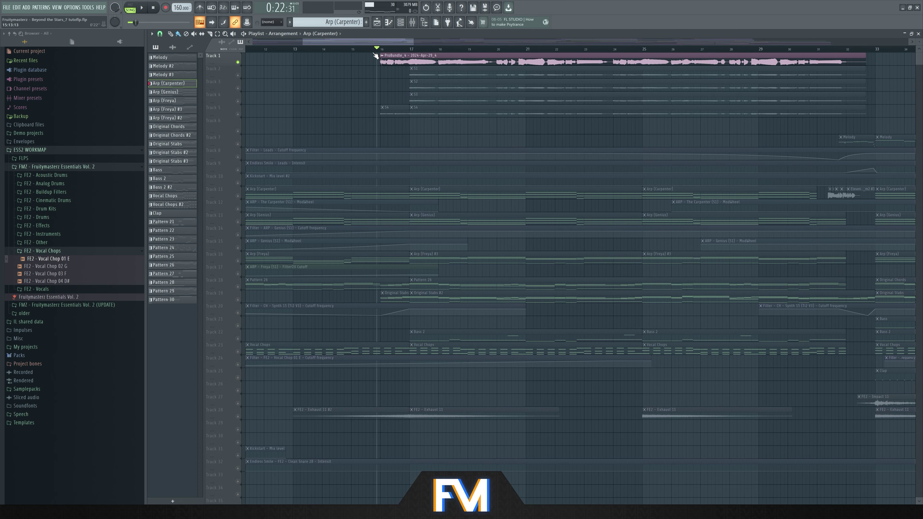
scroll(379, 54, up, 3)
- Open Emvoice One from the channel rack to examine its "beyond the stars" vocal notes, then return to the playlist
key(F9)
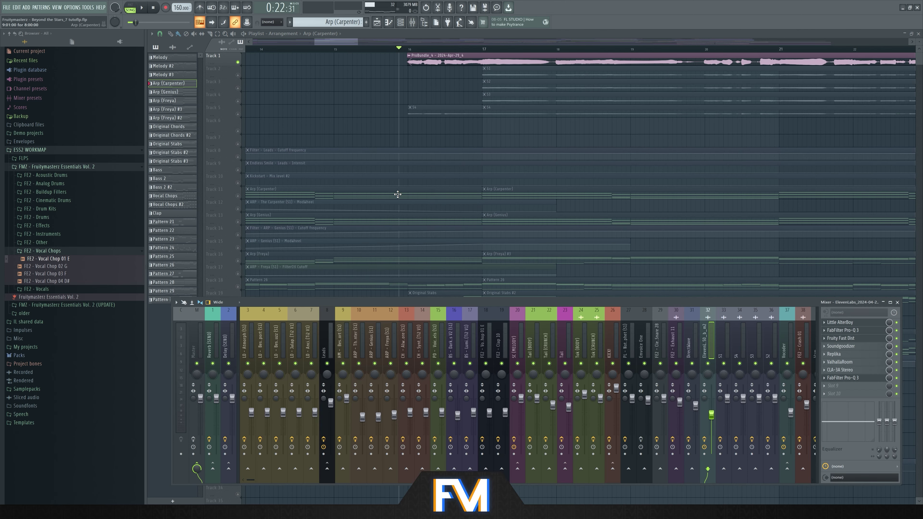
key(F9)
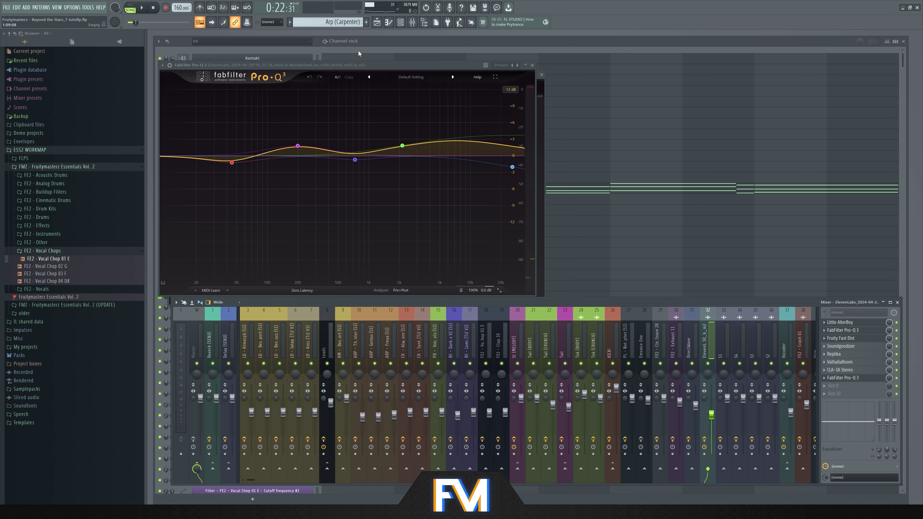
key(F6)
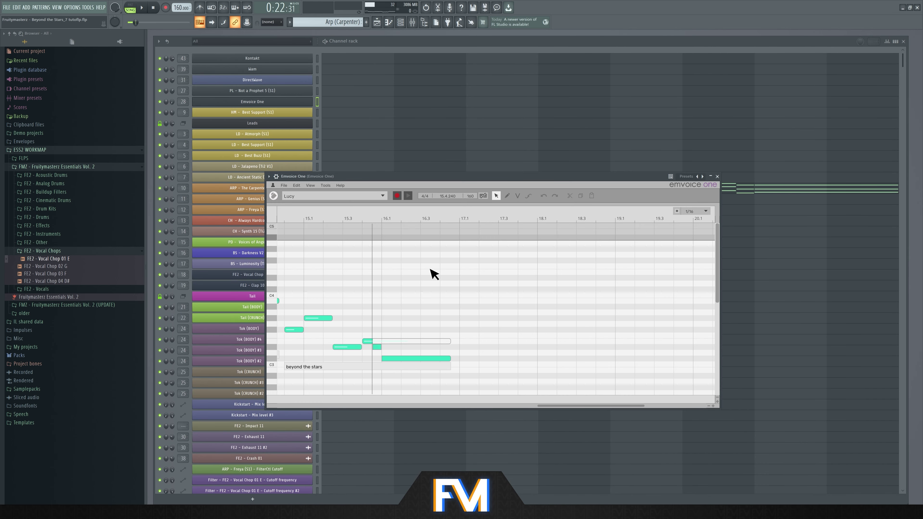
scroll(434, 275, down, 3)
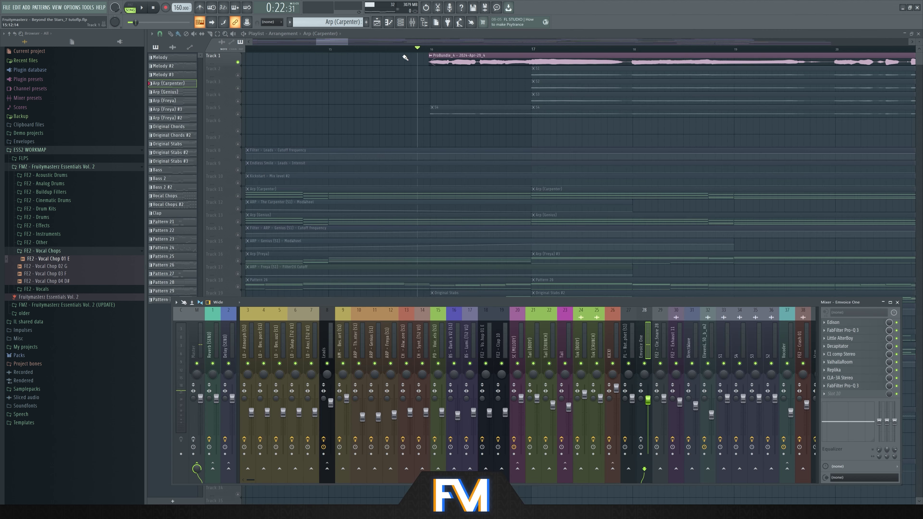
key(F9)
- Audition the soloed Track 1 vocal from 0:22:12 and enlarge the track's height to show its waveform
scroll(338, 113, down, 4)
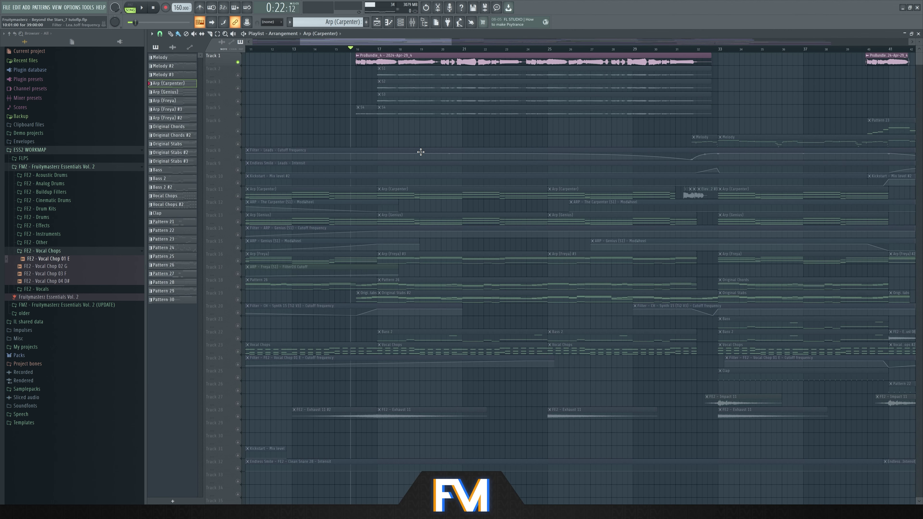
key(space)
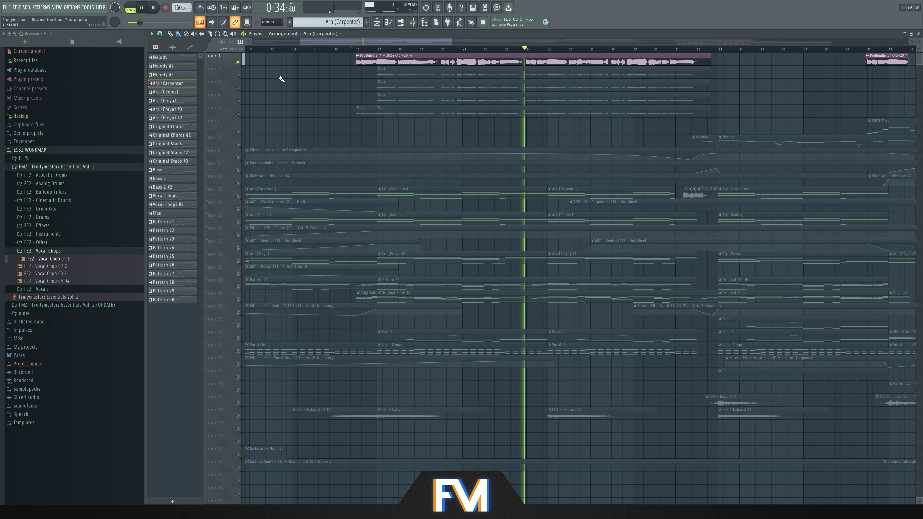
key(space)
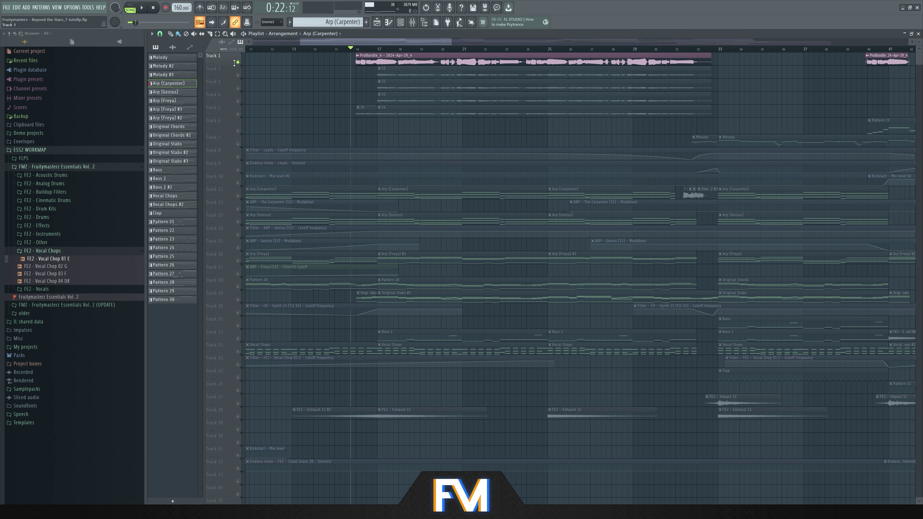
drag(229, 66, 234, 114)
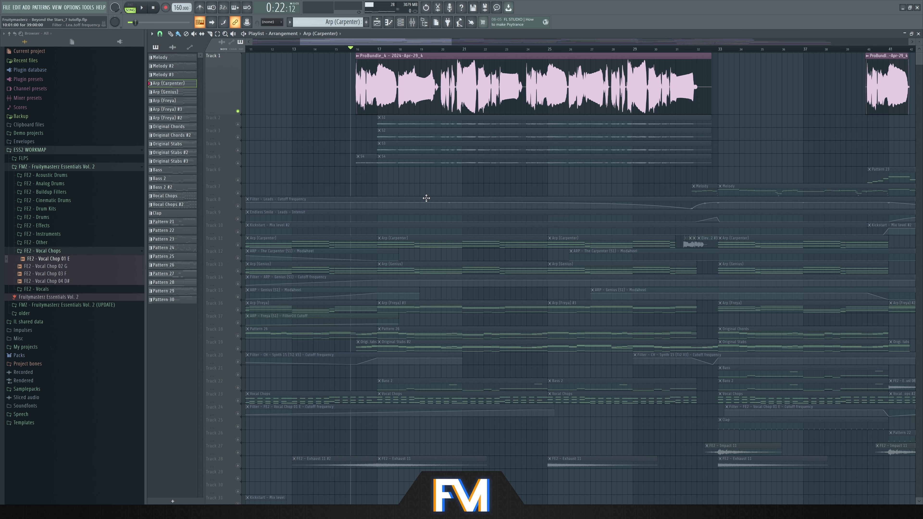
- Audition the Track 1 vocal alongside the Emvoice One mixer chain and examine its Decapitator settings
key(F9)
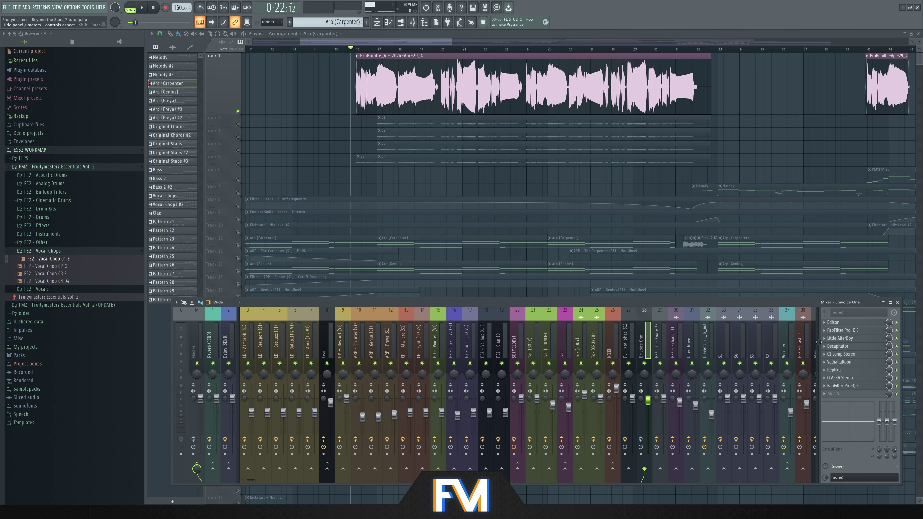
key(space)
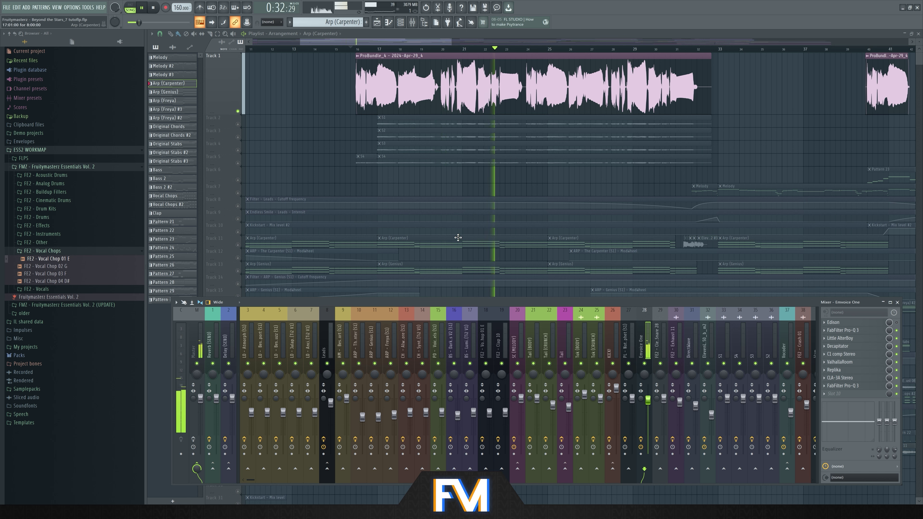
key(space)
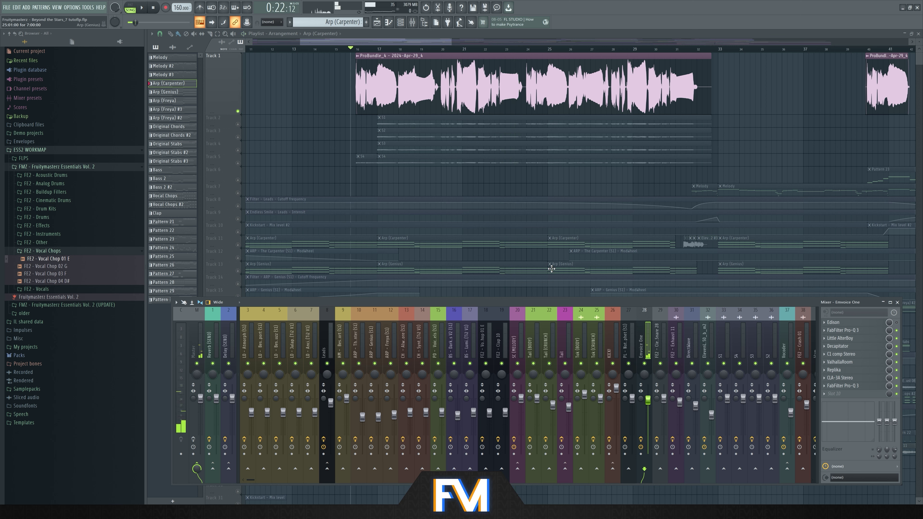
click(852, 347)
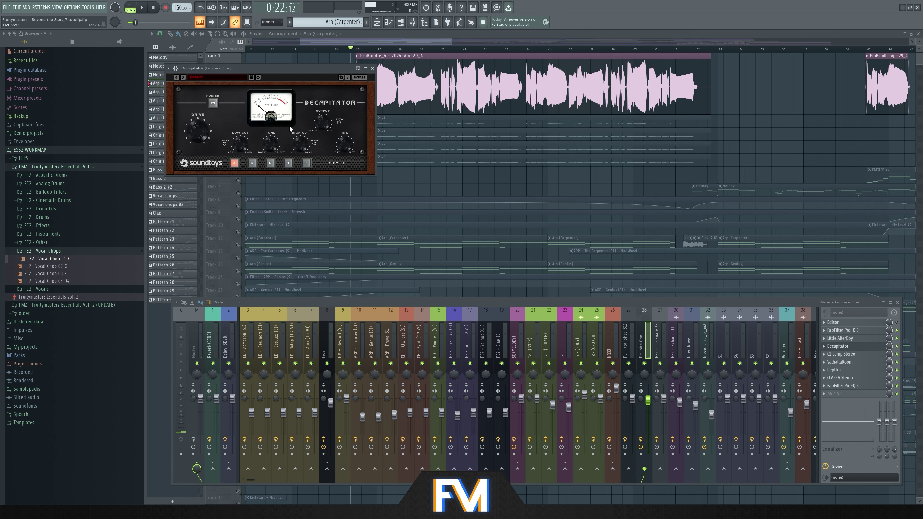
- Solo Tracks 2 to 5, enlarge the playlist tracks, and play the S1 to S4 vocal layers from 0:22:12
drag(450, 41, 465, 40)
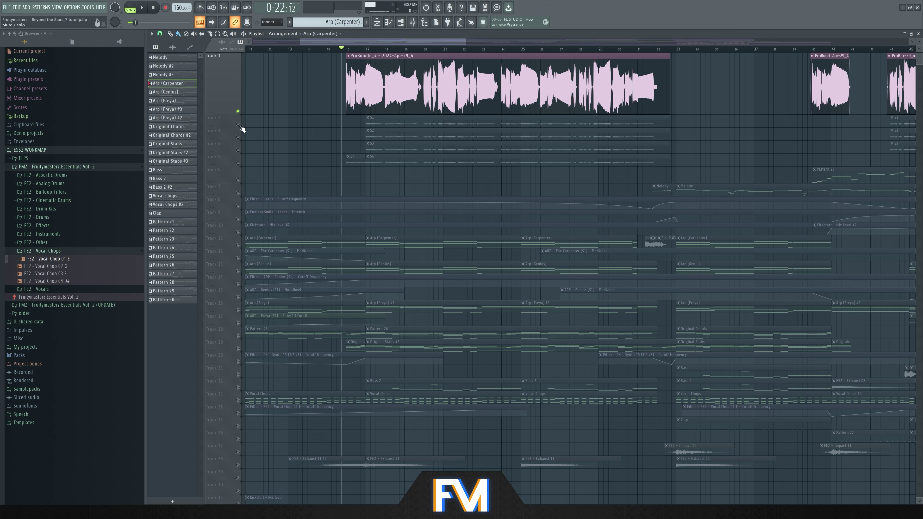
drag(238, 125, 250, 164)
alt+scroll(284, 140, up, 3)
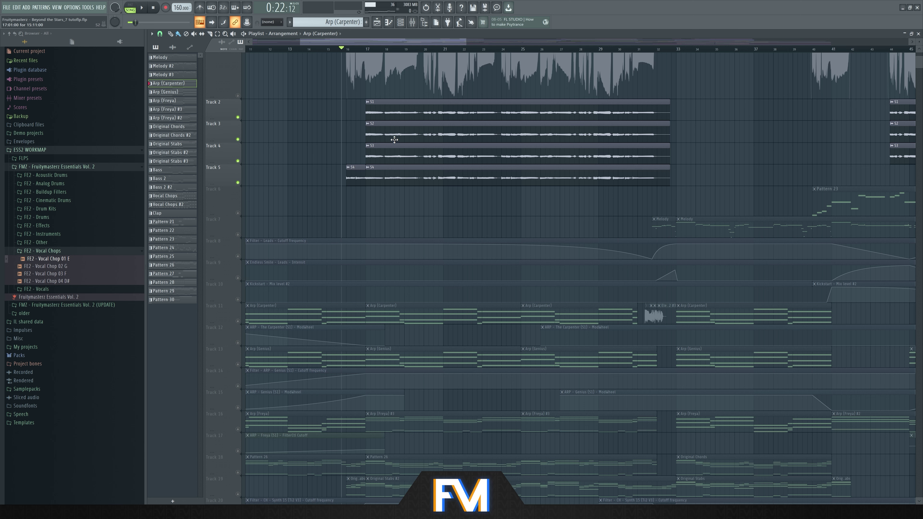
key(space)
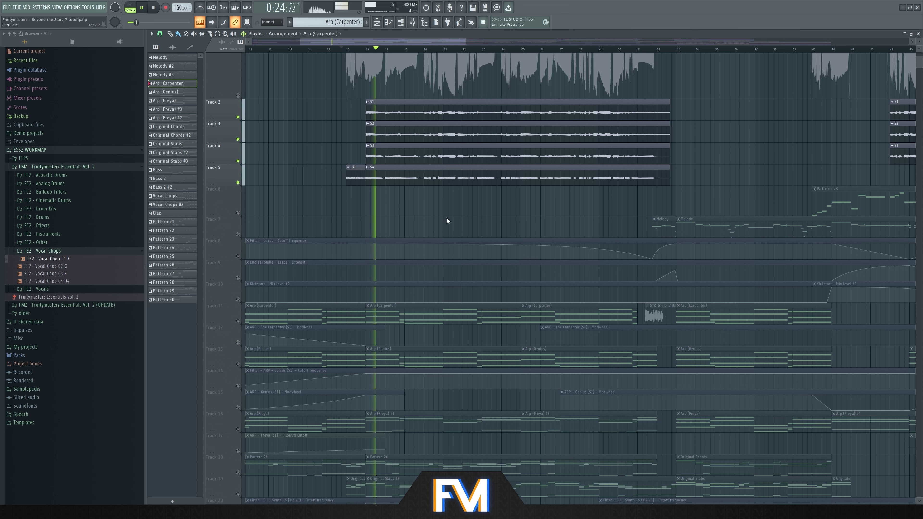
- Examine the Vocoder insert's effect chain in the mixer while the S1 to S4 layers play
key(F9)
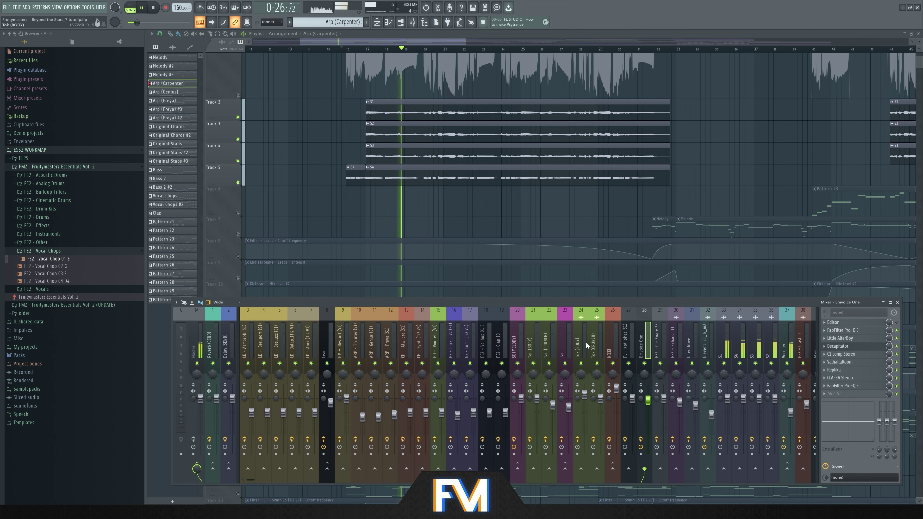
scroll(654, 345, down, 3)
click(739, 345)
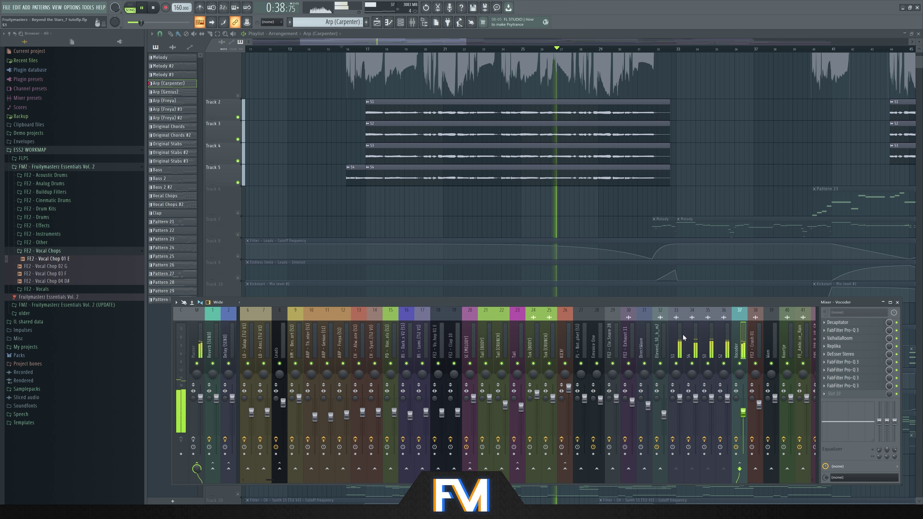
key(space)
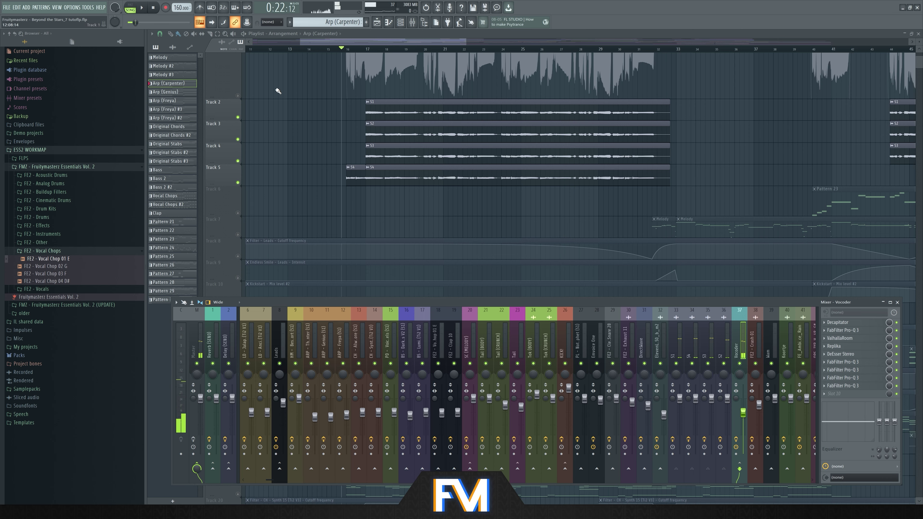
- Re-enable all playlist tracks and bring the Koortje clip on Track 6, around bars 65 to 80, into view
key(F9)
scroll(282, 127, down, 3)
scroll(295, 165, up, 2)
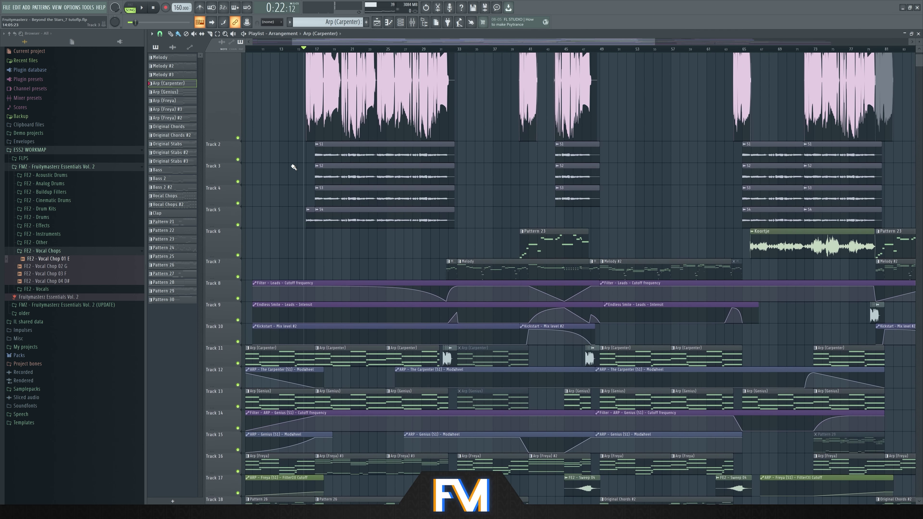
scroll(731, 200, up, 3)
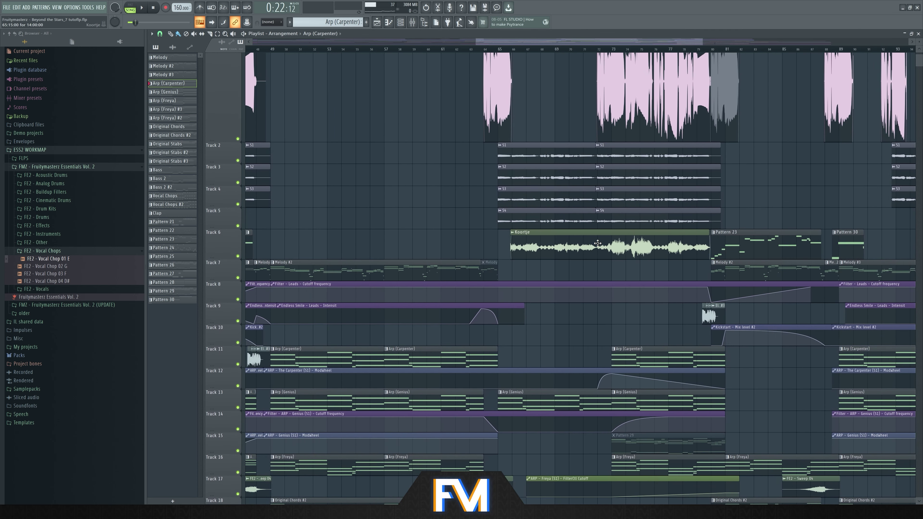
scroll(637, 253, up, 2)
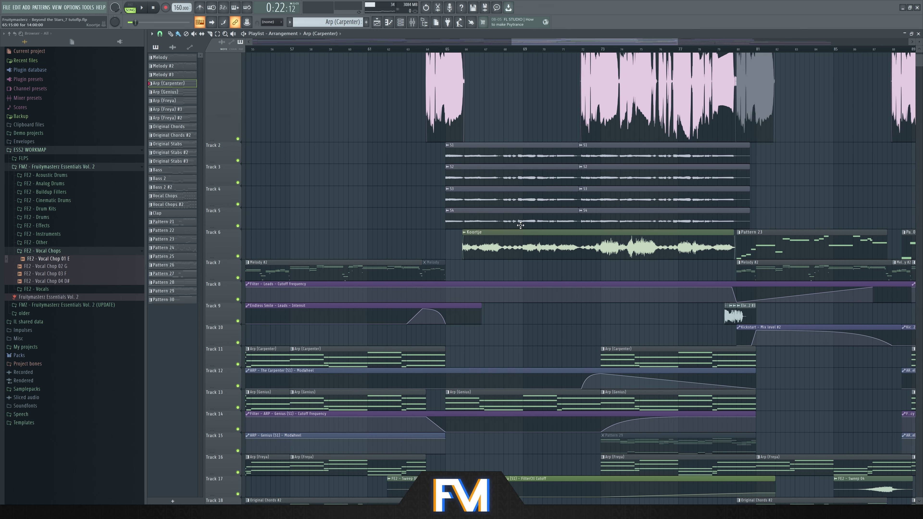
- Solo Track 6 and play the Koortje vocal clip from 1:36:09
ctrl+click(238, 256)
scroll(390, 145, up, 2)
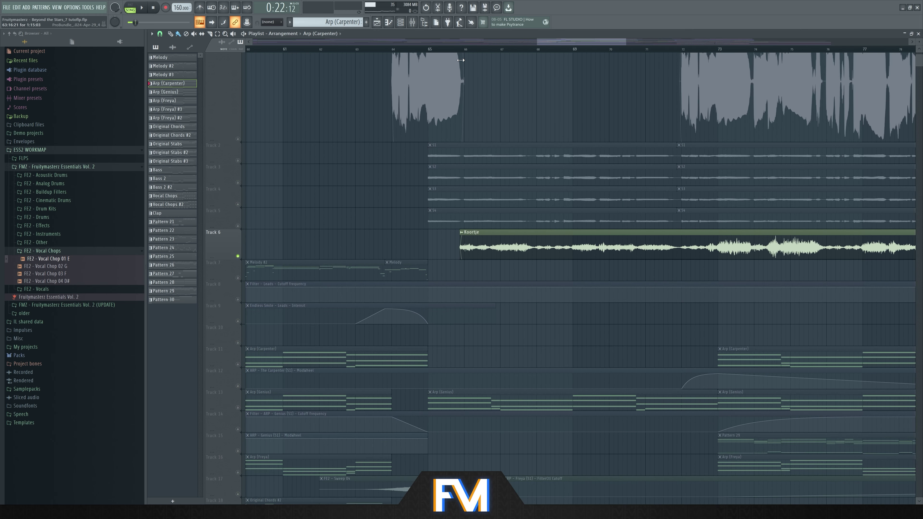
drag(455, 48, 430, 48)
scroll(396, 215, down, 2)
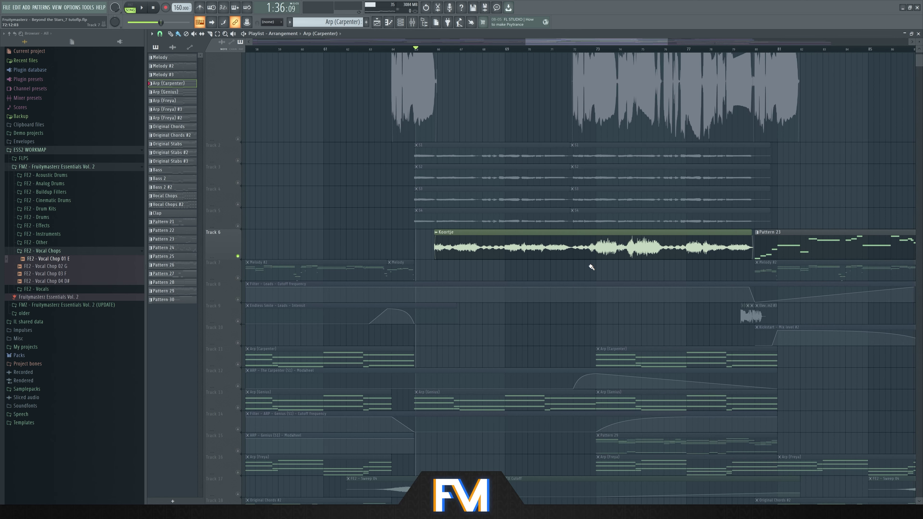
key(space)
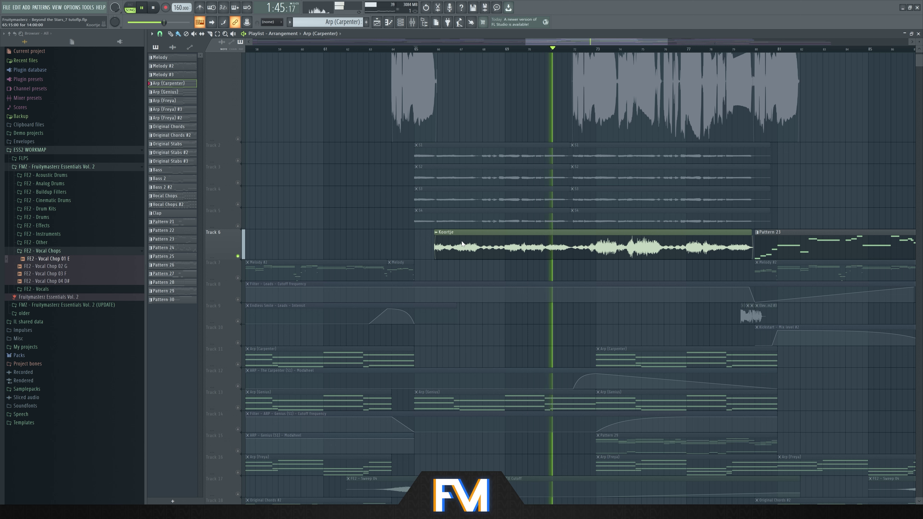
key(space)
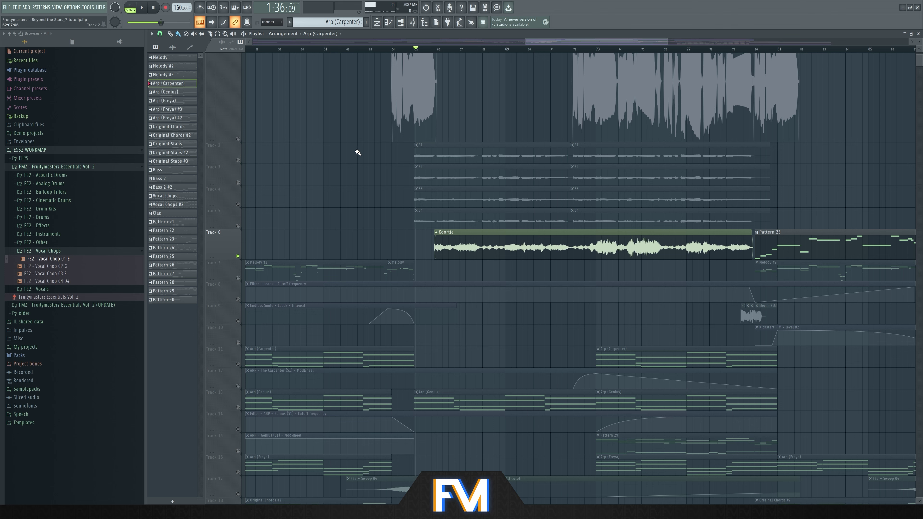
- Re-enable all playlist tracks and play the full arrangement from 0:58:50, through the Pattern 23 section on Track 6
click(238, 138)
scroll(426, 52, up, 3)
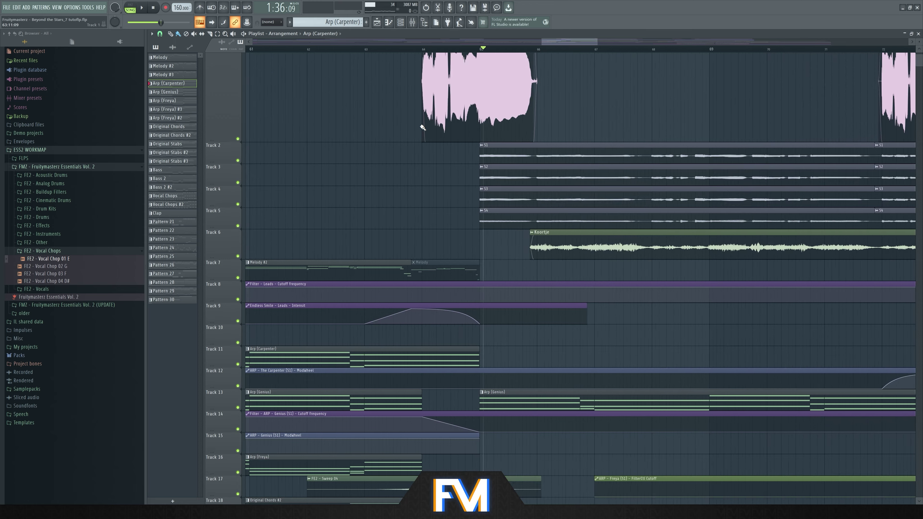
scroll(317, 142, down, 3)
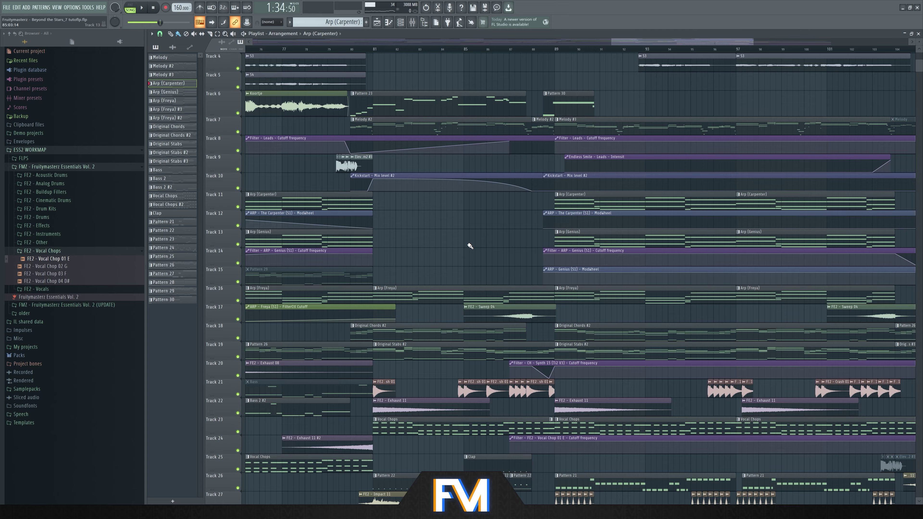
drag(557, 40, 665, 50)
key(space)
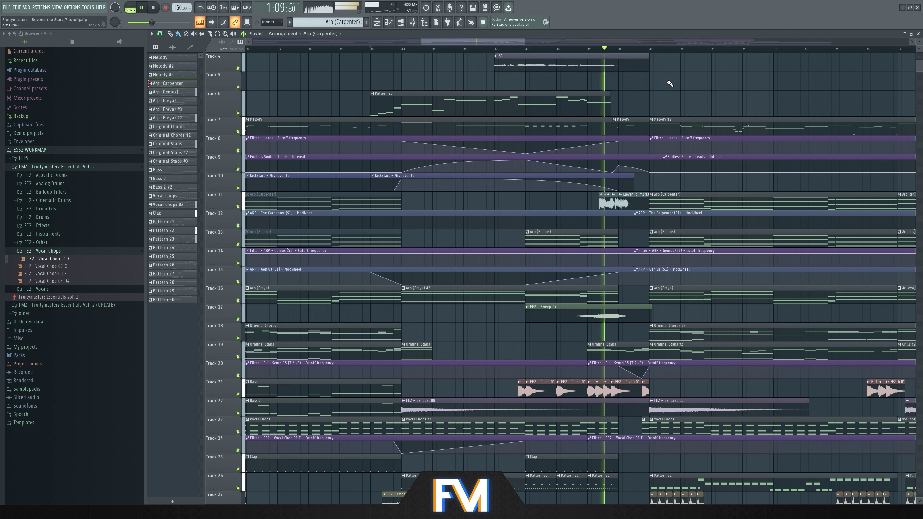
key(space)
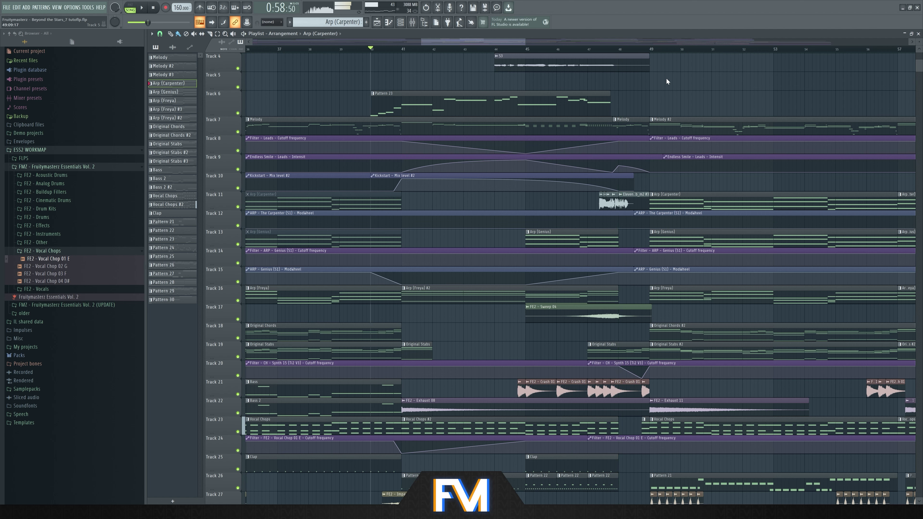
- Examine the later part of the arrangement, around bars 73 to 105, across the upper and lower playlist tracks
drag(474, 41, 637, 41)
scroll(750, 106, up, 2)
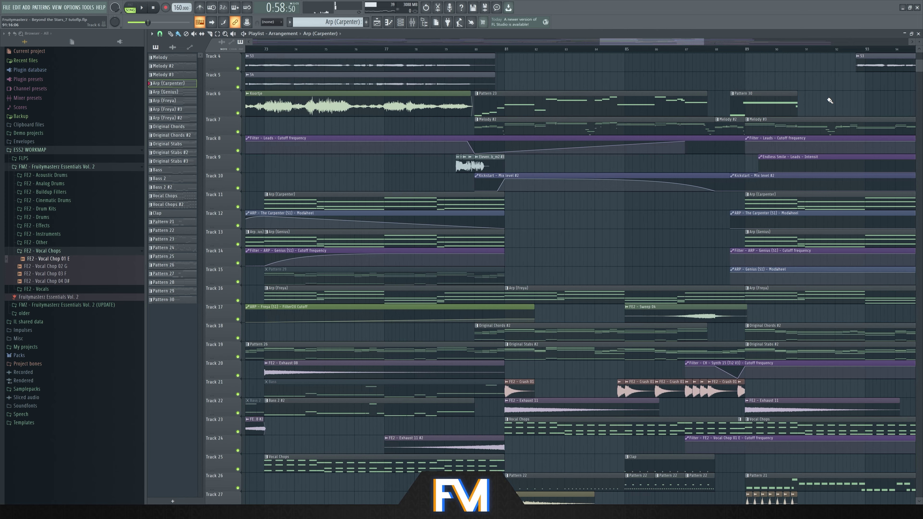
scroll(793, 252, right, 3)
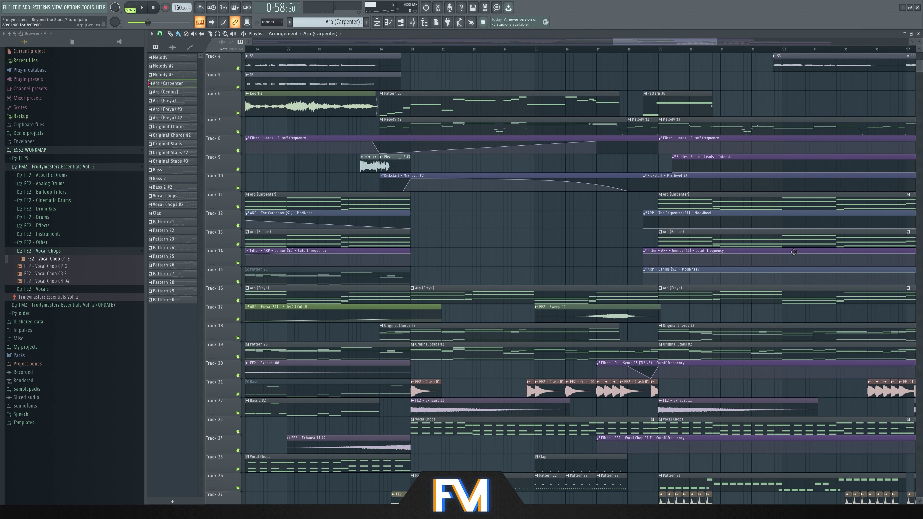
scroll(654, 160, down, 5)
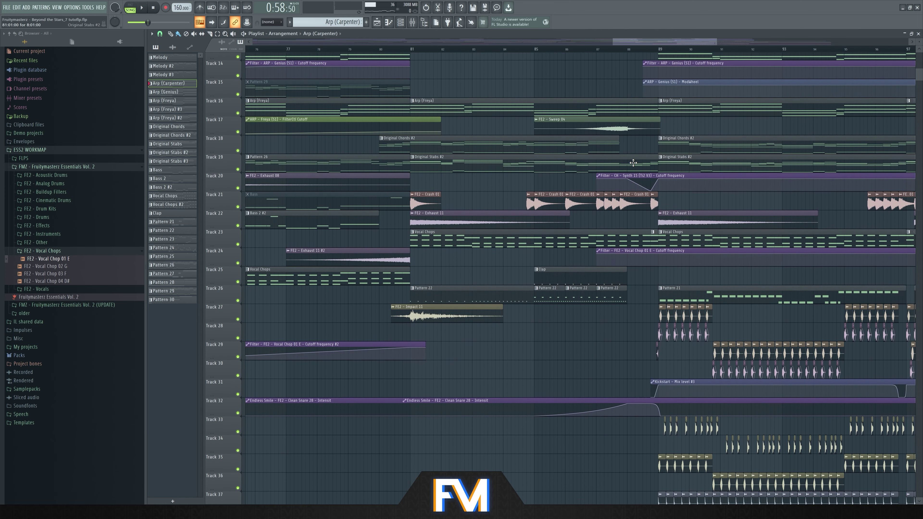
scroll(689, 146, down, 3)
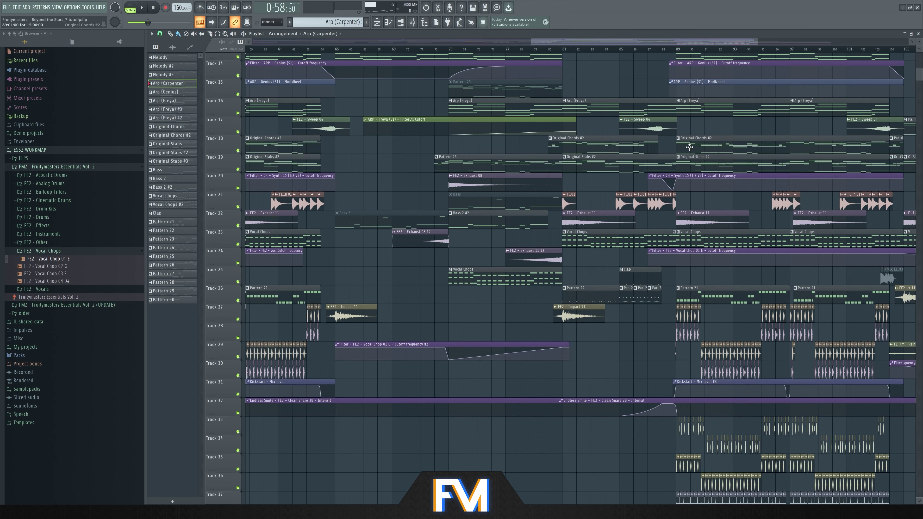
scroll(696, 147, down, 3)
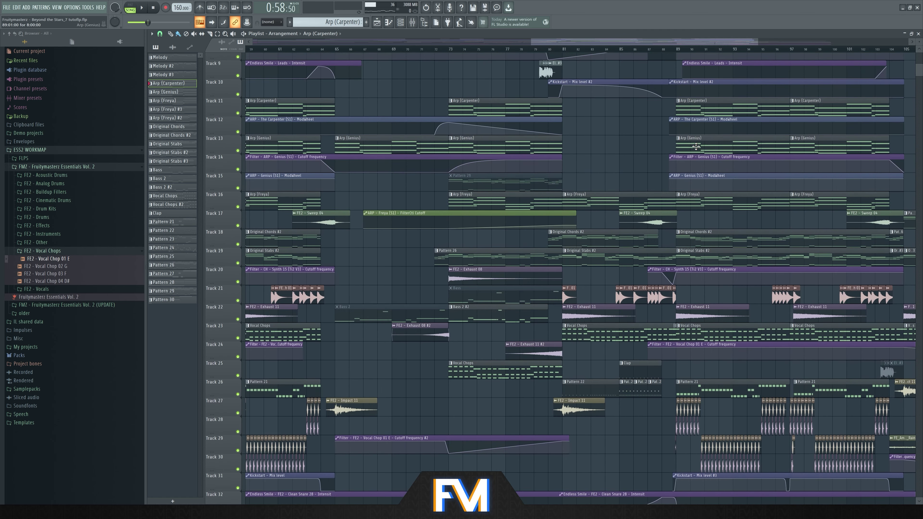
scroll(673, 147, up, 3)
scroll(255, 111, up, 3)
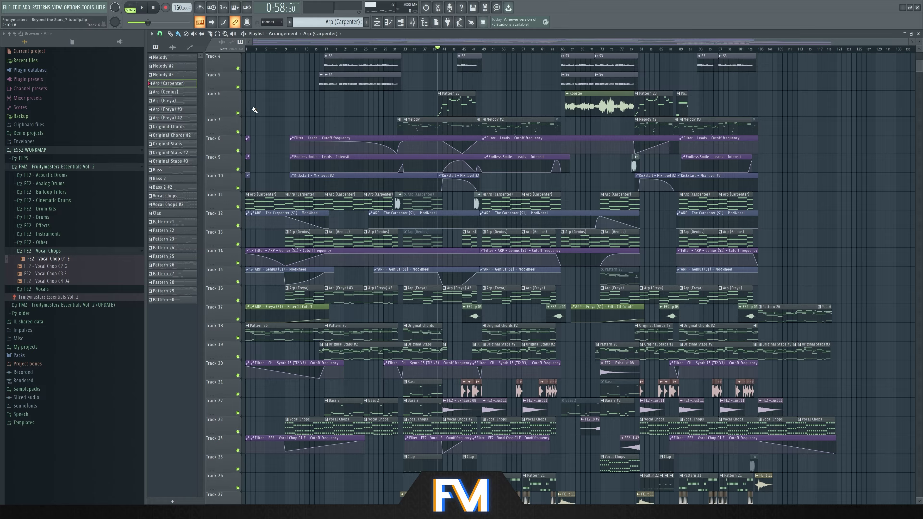
- Play the Melody clips on Track 7 from 0:43:59 with only Tracks 2 to 5, 7 and 11 enabled
scroll(255, 110, up, 2)
scroll(440, 53, up, 5)
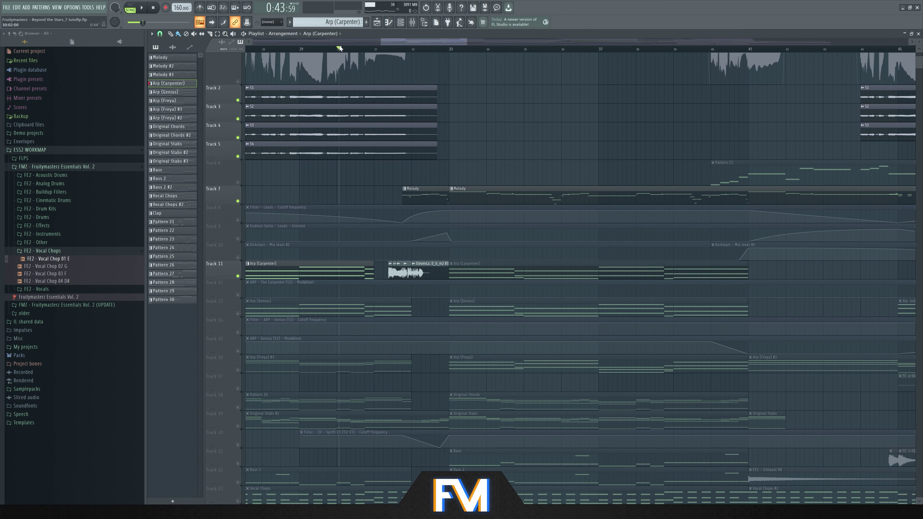
key(space)
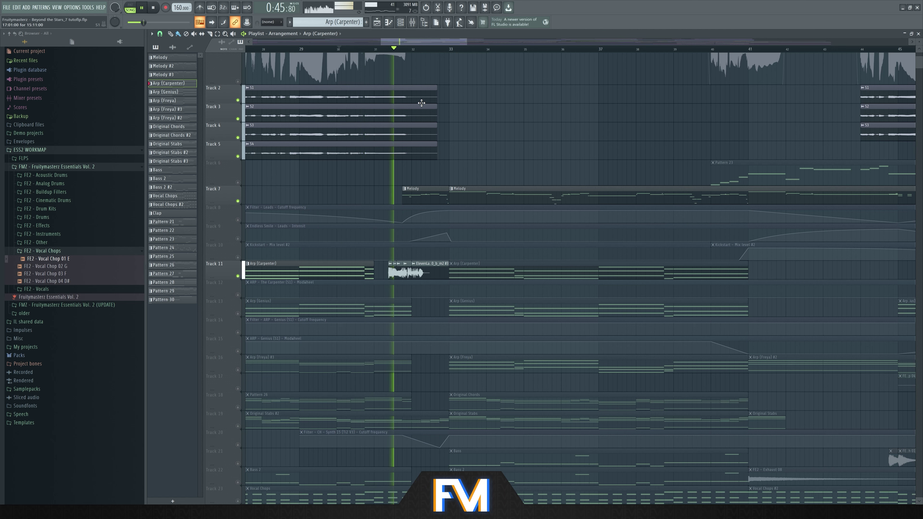
scroll(472, 164, down, 4)
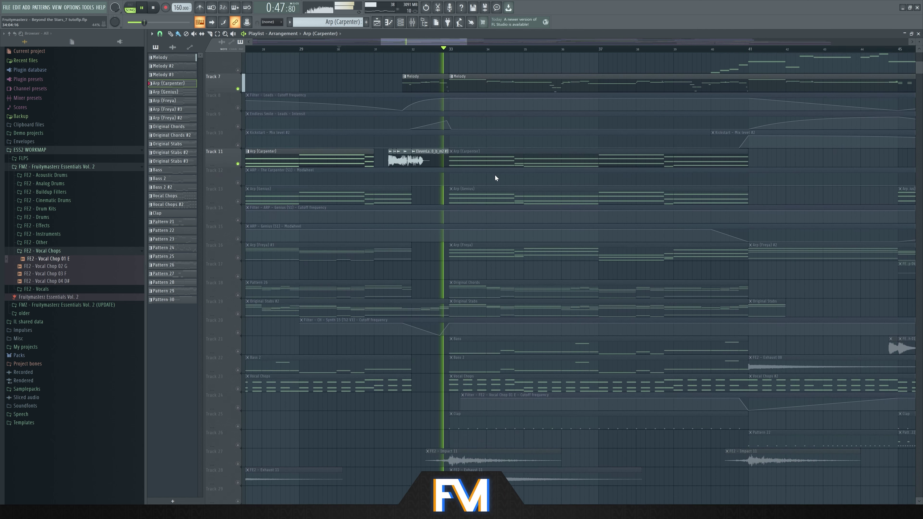
scroll(509, 46, down, 3)
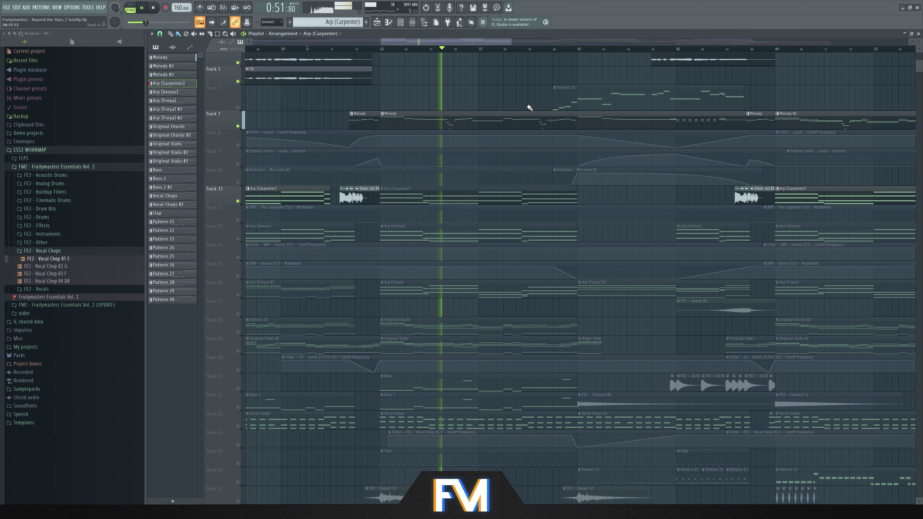
- Enable Track 6 during playback and audition Pattern 23 together with the Track 7 melody
click(238, 107)
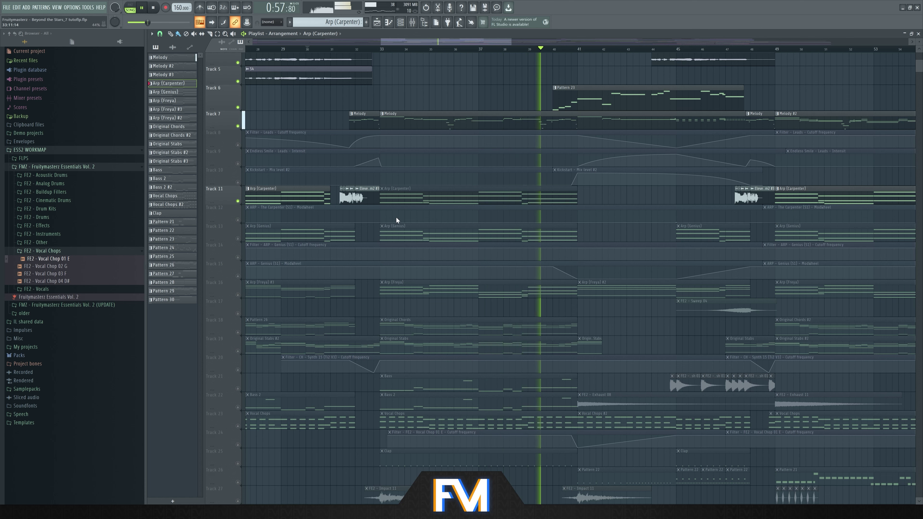
scroll(366, 209, down, 2)
scroll(657, 255, up, 2)
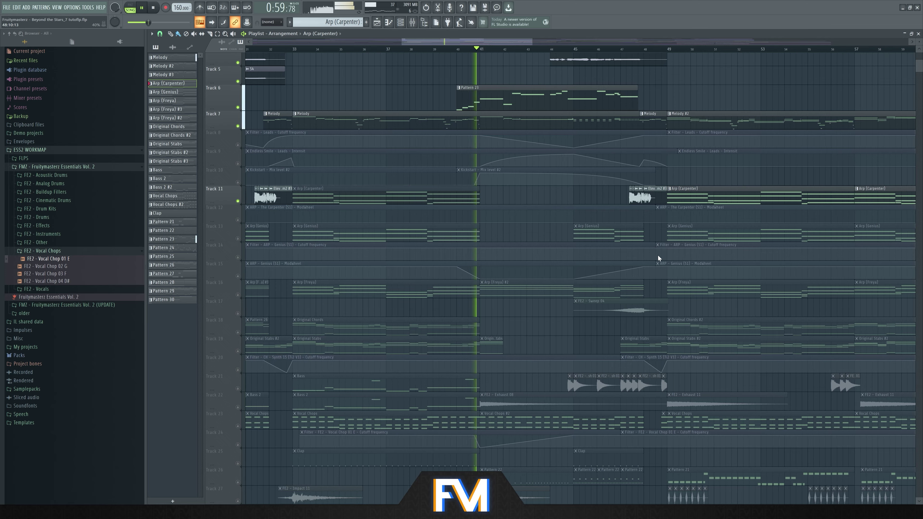
scroll(624, 251, up, 2)
scroll(624, 251, down, 2)
scroll(668, 300, up, 2)
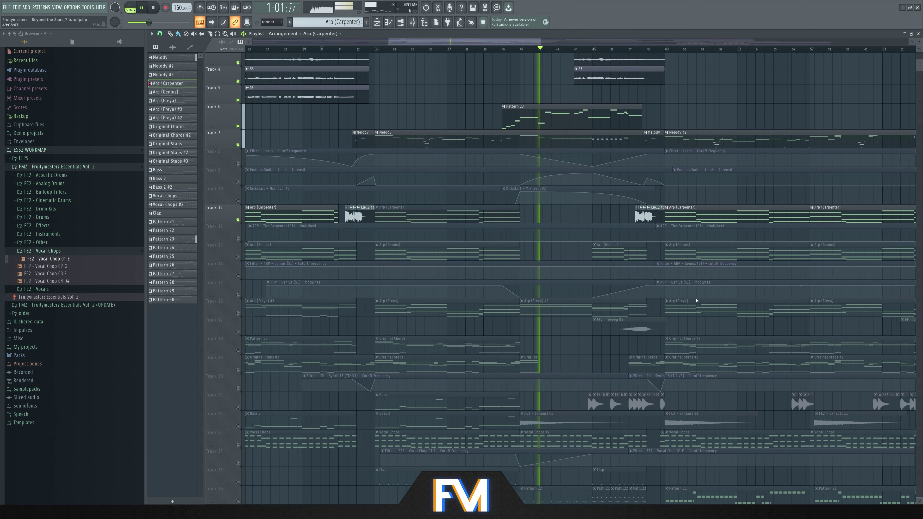
scroll(621, 302, down, 4)
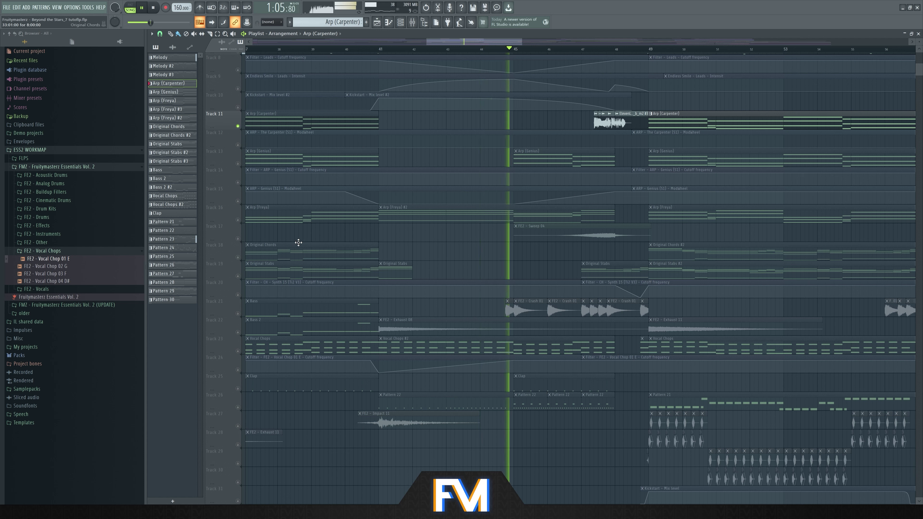
- Enable Tracks 18 and 19 and isolate them to audition the Original Chords and Original Stabs from 0:43:59
click(237, 257)
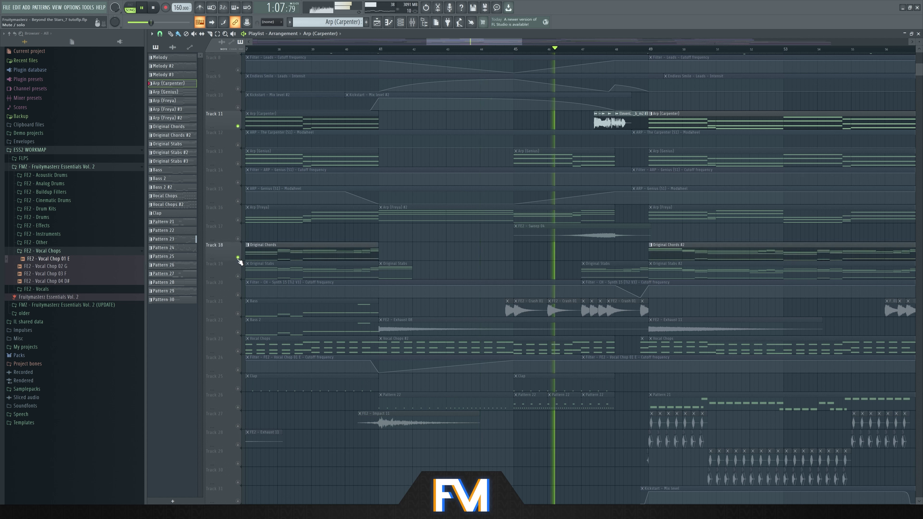
click(238, 275)
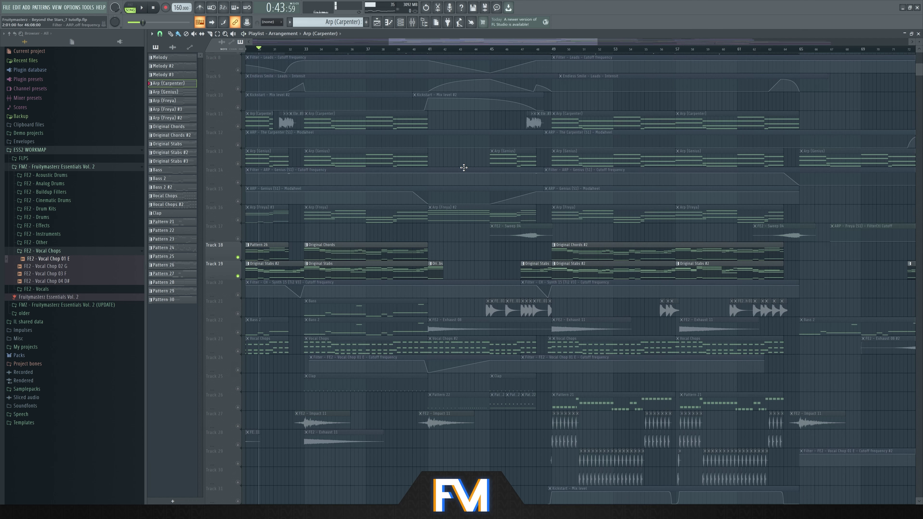
scroll(464, 167, up, 5)
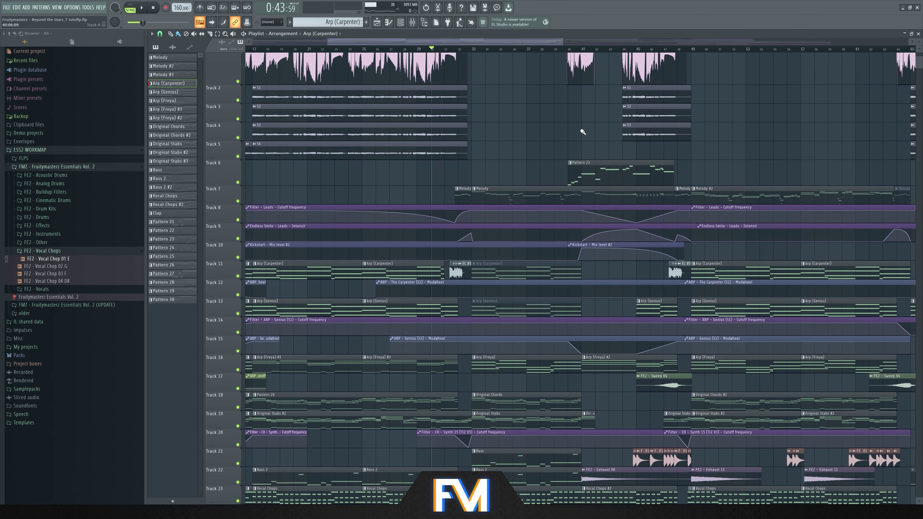
- Solo Track 6 and play Pattern 23 from 0:57:00
scroll(583, 132, up, 3)
ctrl+click(238, 181)
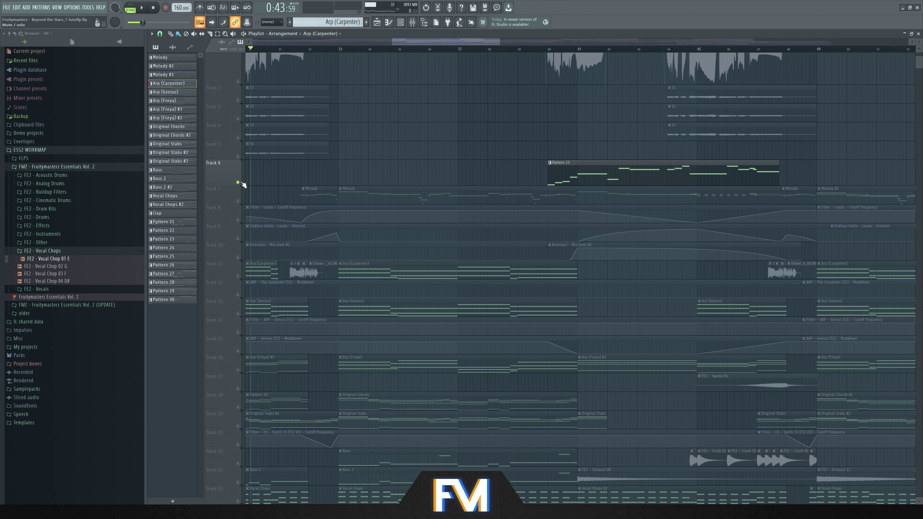
scroll(601, 155, up, 2)
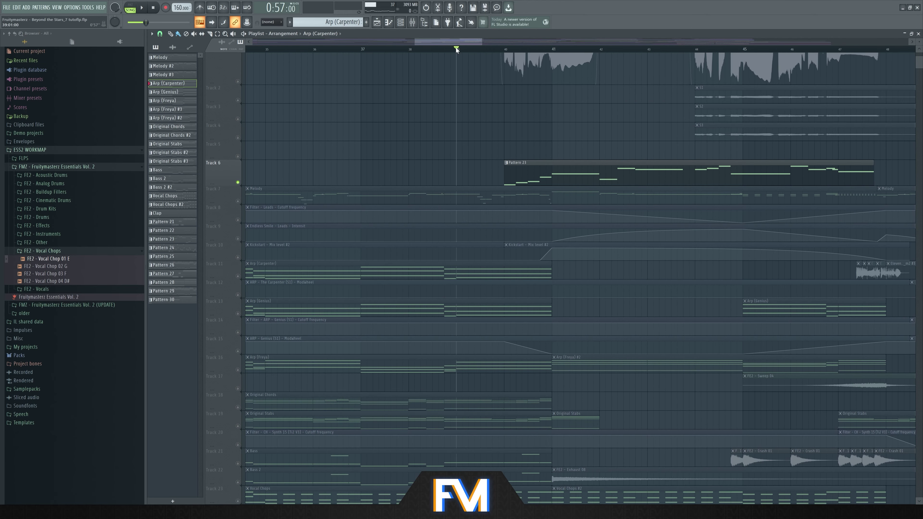
key(space)
scroll(604, 140, down, 2)
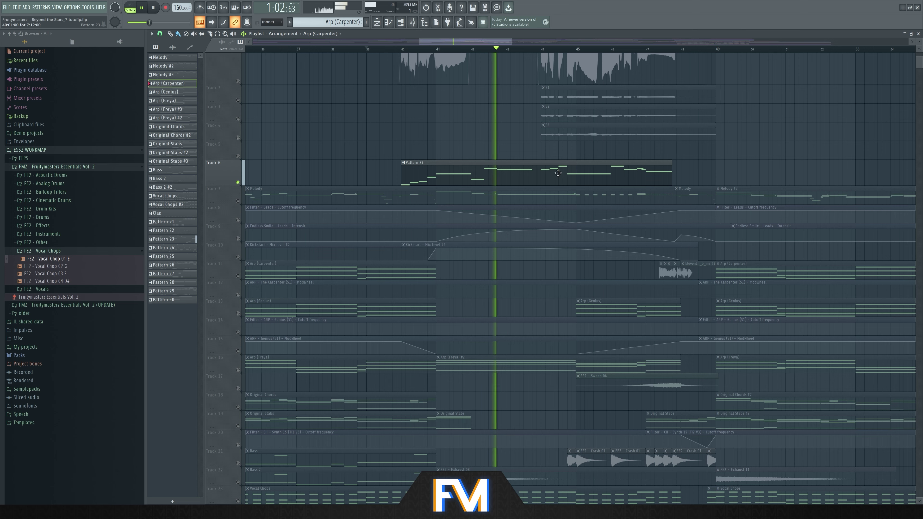
key(space)
scroll(601, 163, down, 2)
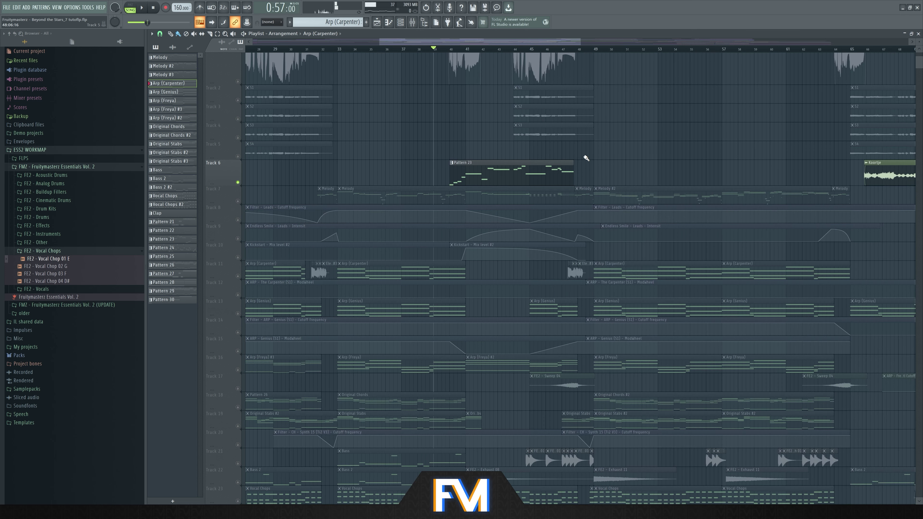
- Re-enable all playlist tracks and examine the clips on Tracks 22 to 45 around bars 81 to 105
scroll(637, 168, down, 2)
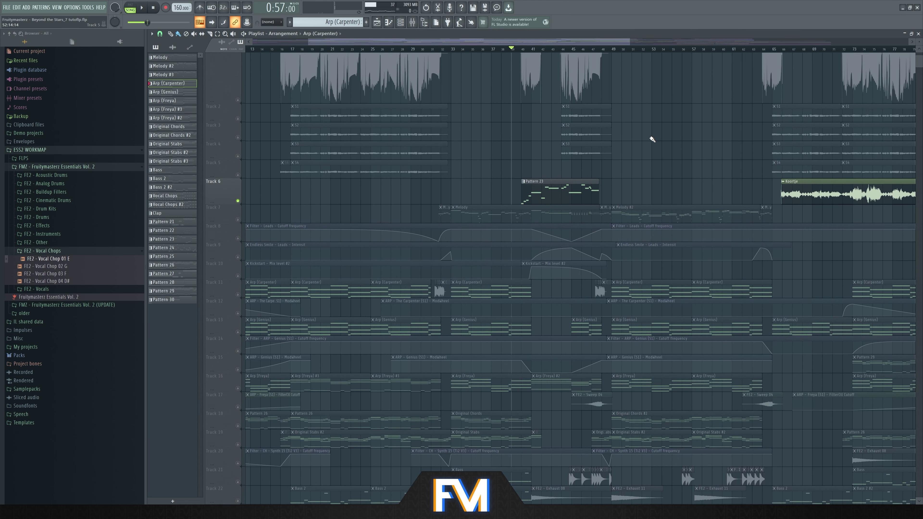
scroll(338, 181, down, 2)
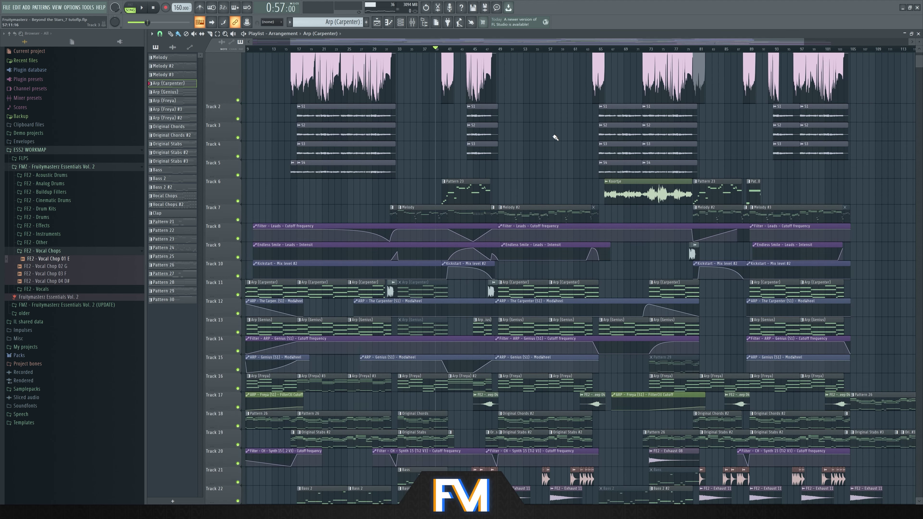
scroll(546, 135, down, 3)
scroll(434, 165, down, 2)
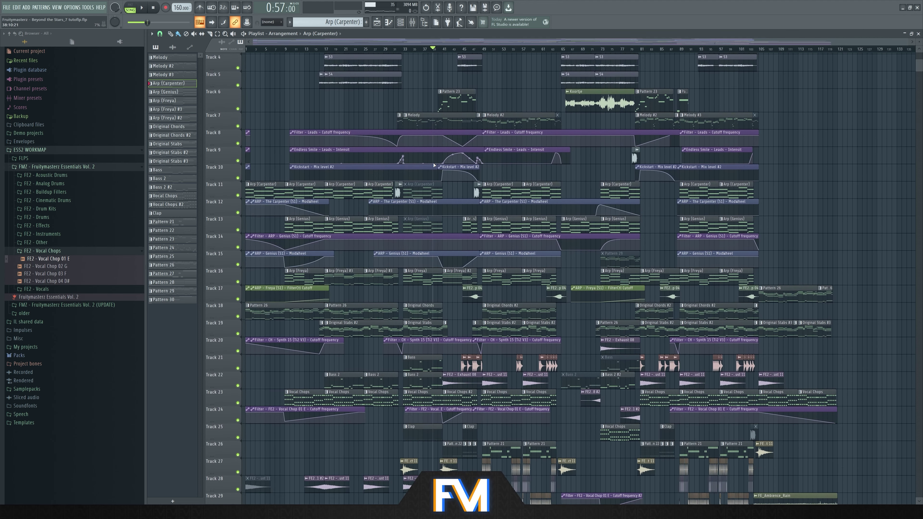
scroll(619, 181, up, 4)
scroll(620, 181, down, 5)
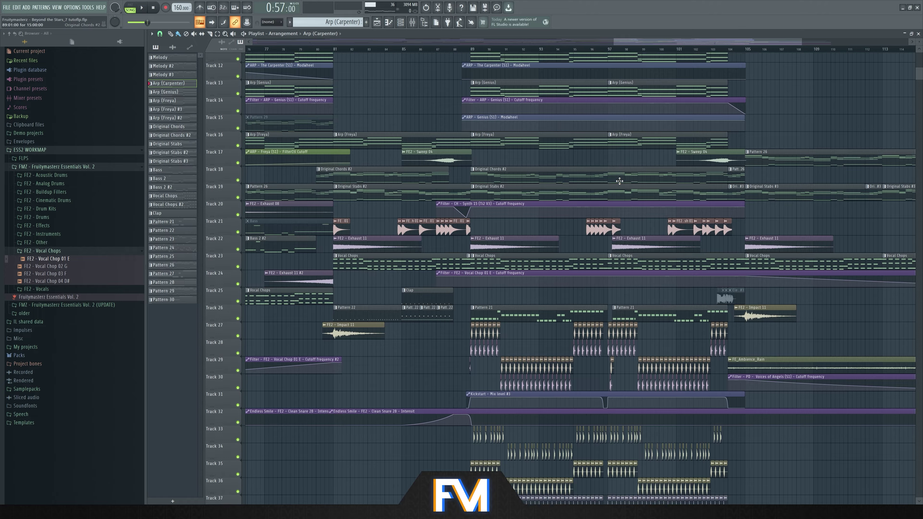
scroll(619, 180, down, 6)
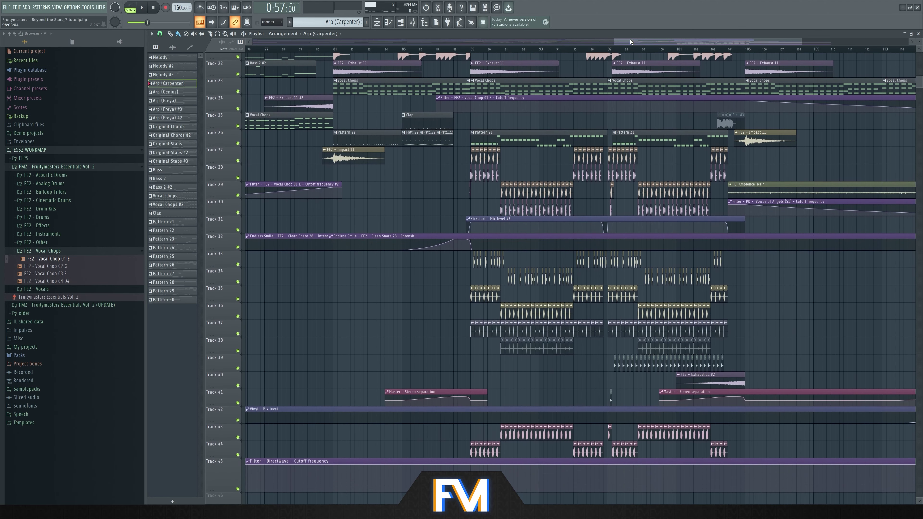
scroll(600, 291, up, 2)
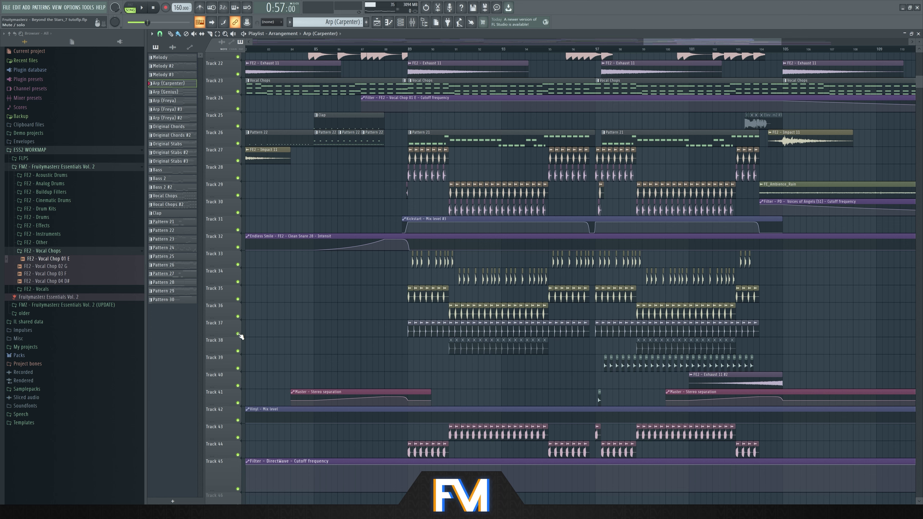
- Examine the playlist clips on Tracks 15 to 45 around bars 45 to 65
key(space)
scroll(240, 337, down, 2)
ctrl+click(238, 230)
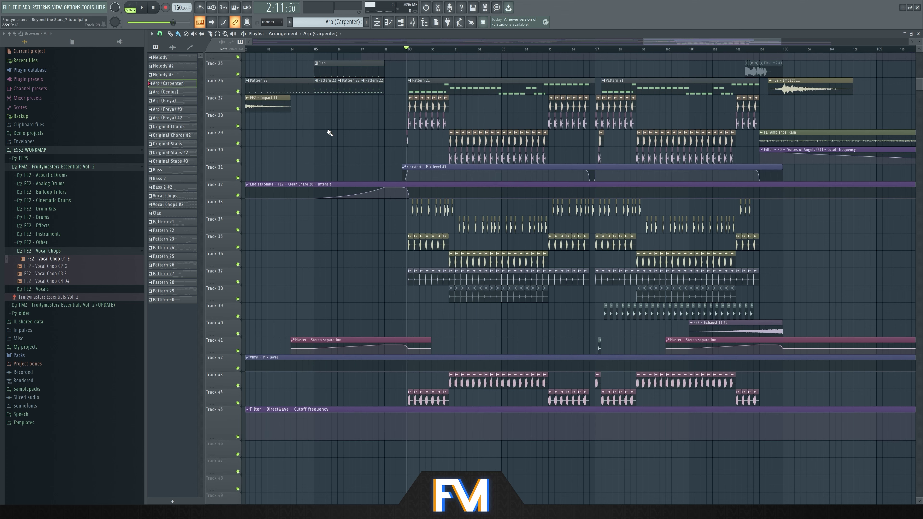
scroll(707, 65, left, 10)
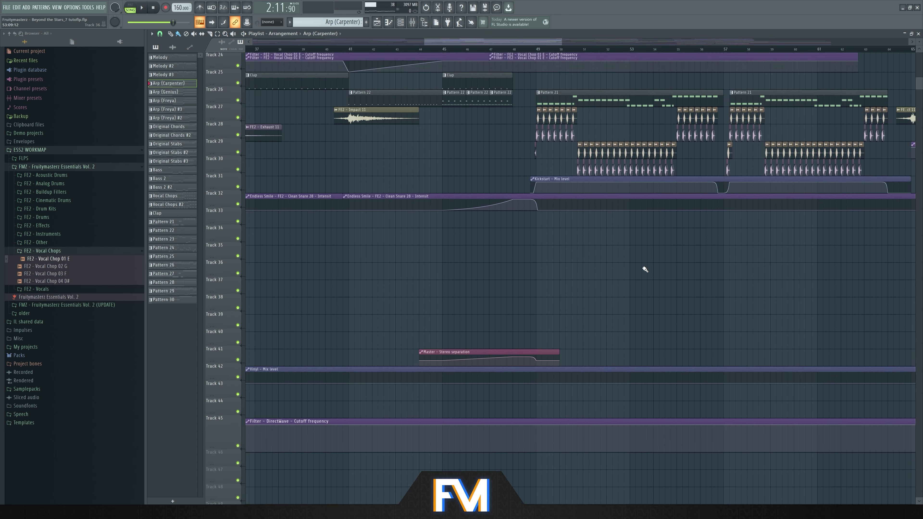
scroll(541, 317, up, 2)
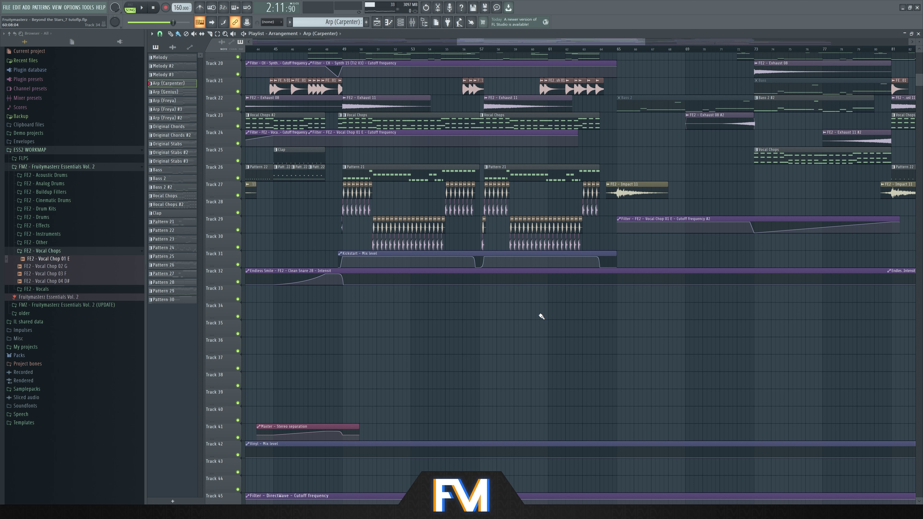
scroll(334, 312, up, 3)
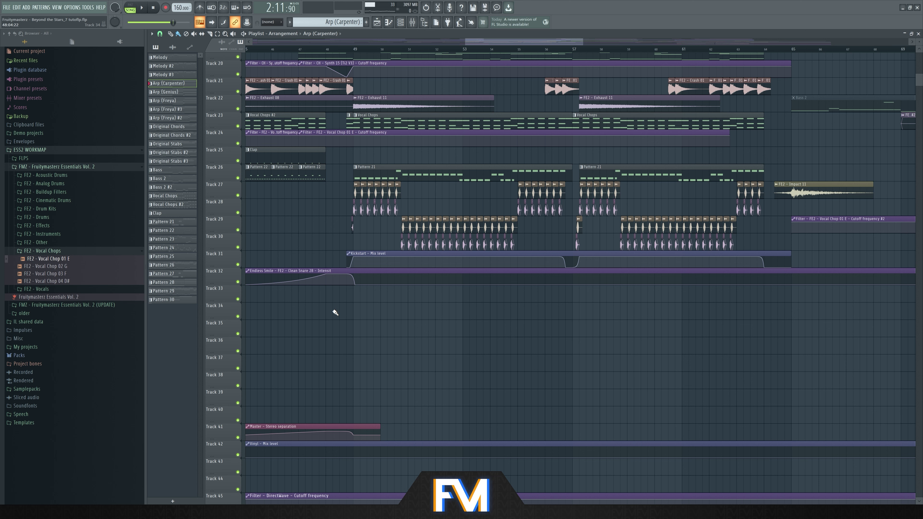
scroll(371, 309, up, 3)
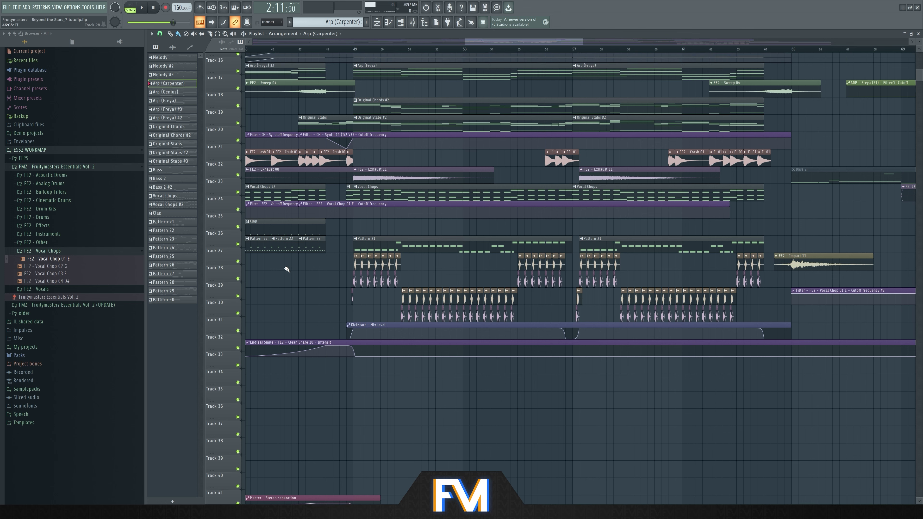
scroll(412, 406, up, 2)
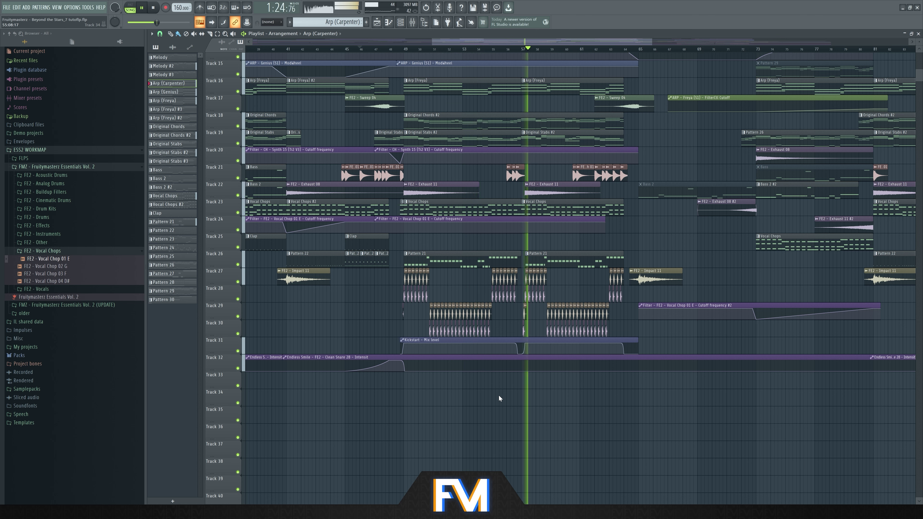
- Stop playback and inspect the Tok (BODY) audio clip near bar 49 together with its mixer track
key(space)
scroll(472, 401, up, 5)
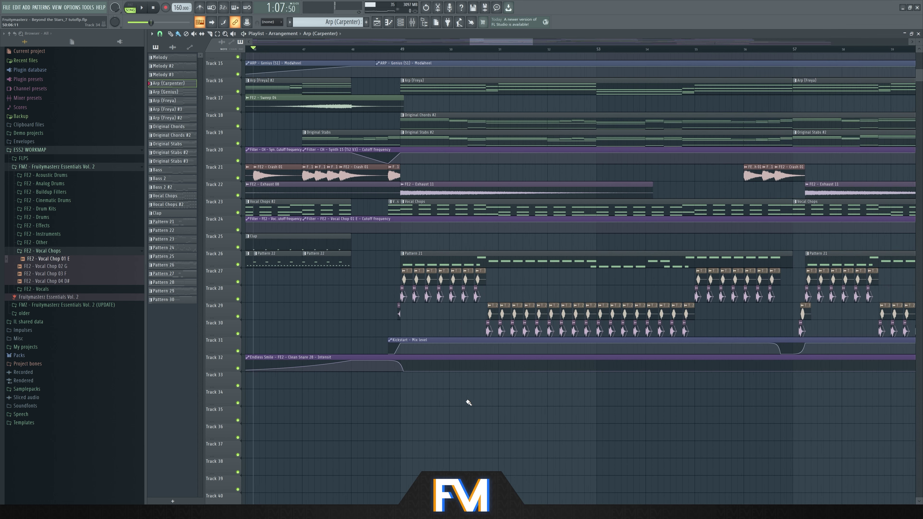
click(426, 292)
double_click(426, 292)
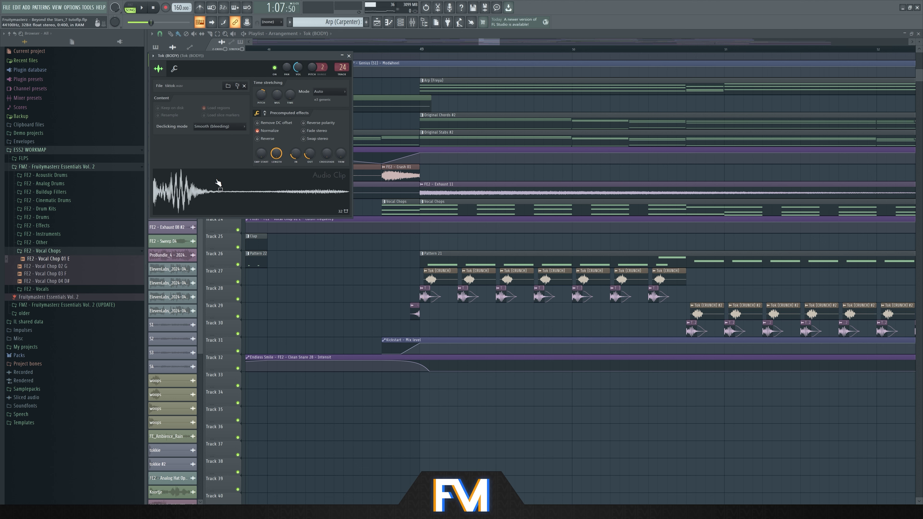
click(218, 190)
drag(184, 56, 299, 84)
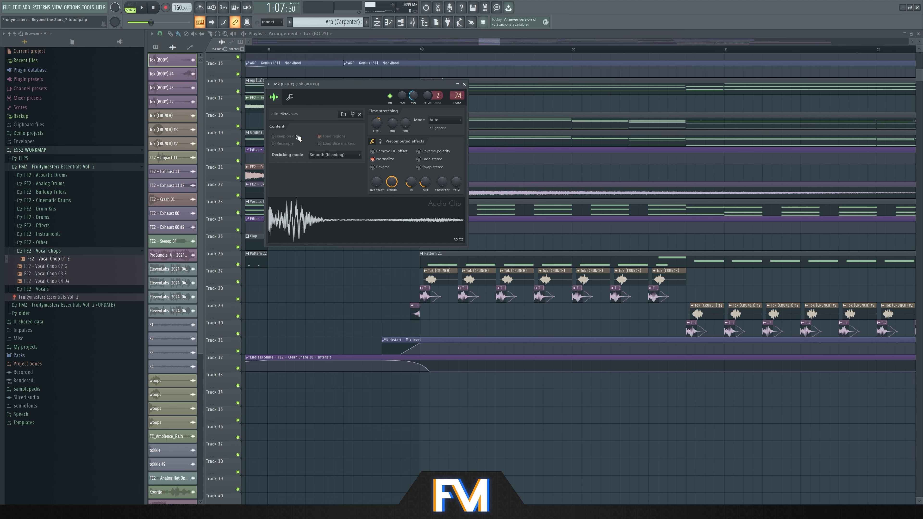
key(F9)
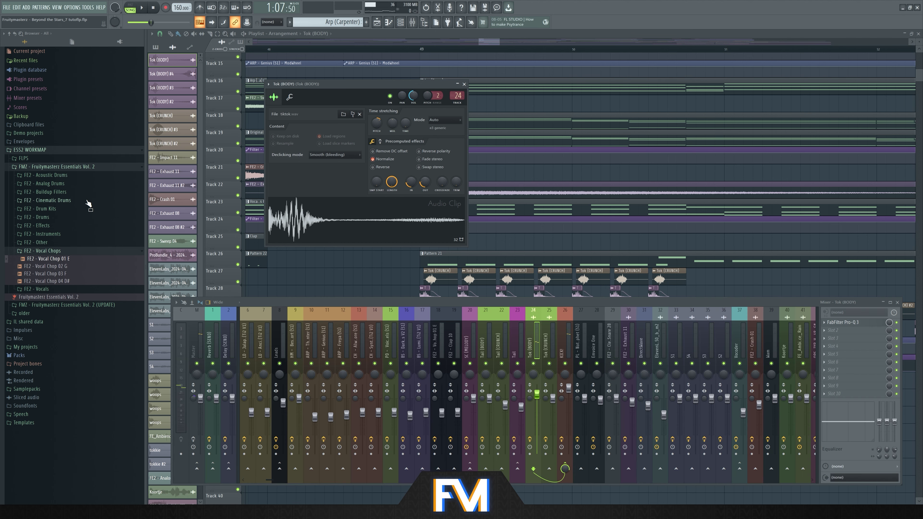
- Browse the FE2 - Drums Kick Designer punch bodies and preview the FE2KD - Punch 01 (BODY) C# sample
click(54, 219)
click(55, 250)
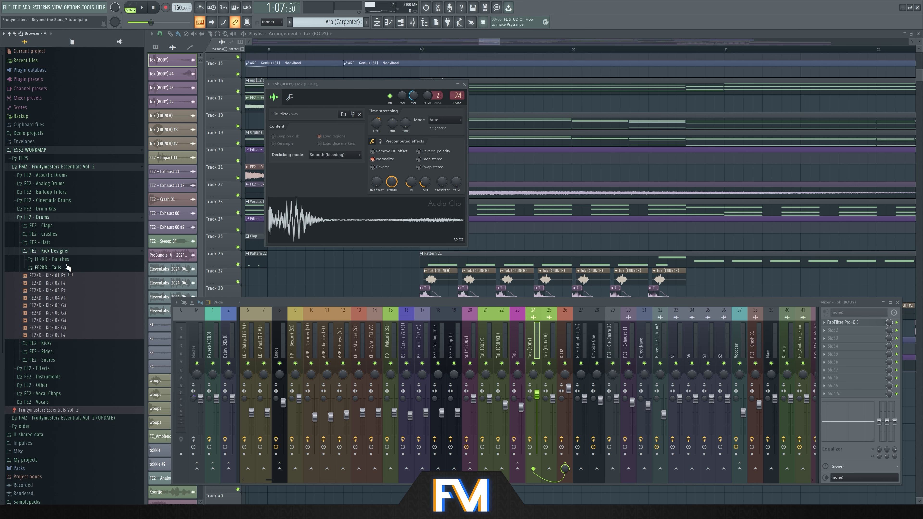
click(86, 260)
click(98, 269)
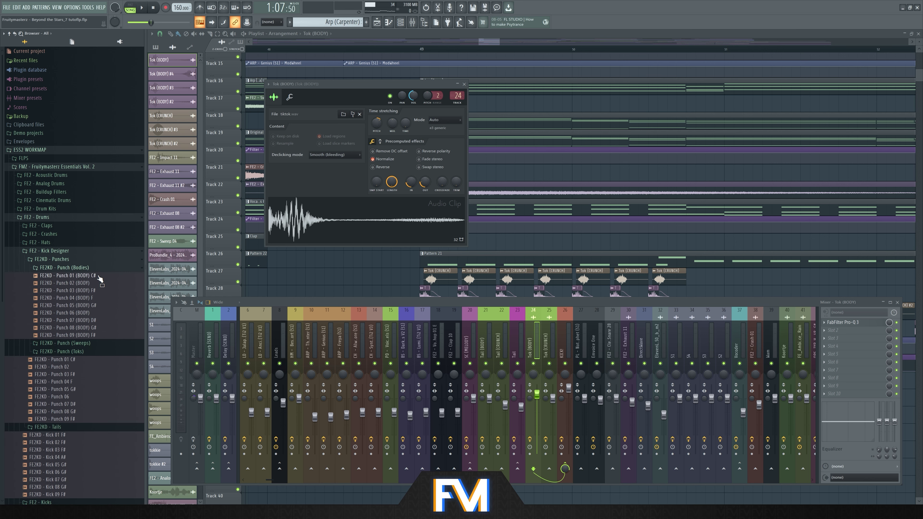
drag(100, 279, 312, 224)
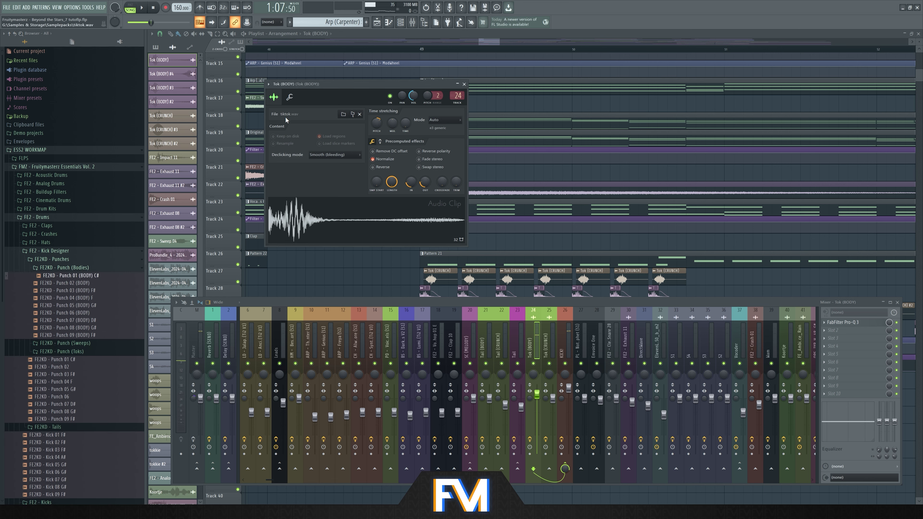
- Find the tiktok sample in the Samplepacks folder and preview it
scroll(76, 293, down, 5)
scroll(75, 293, down, 4)
click(55, 298)
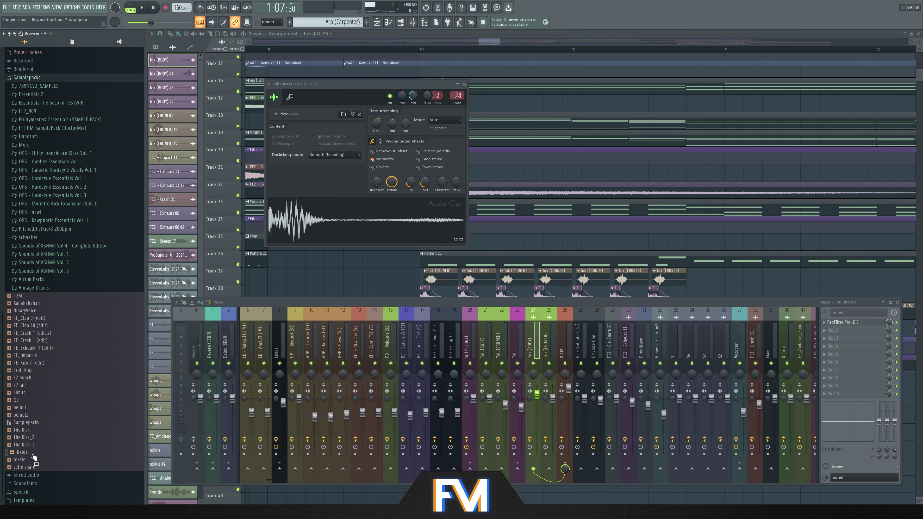
drag(34, 453, 105, 391)
drag(158, 375, 339, 290)
- Solo Track 27 and audition the Tok (CRUNCH) clips from 1:12:00
right_click(238, 281)
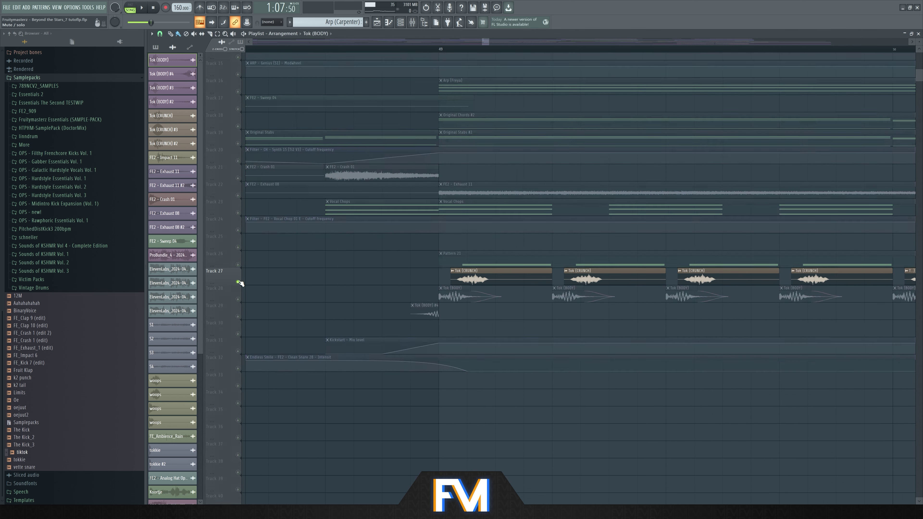
key(space)
click(483, 281)
key(space)
scroll(325, 268, down, 3)
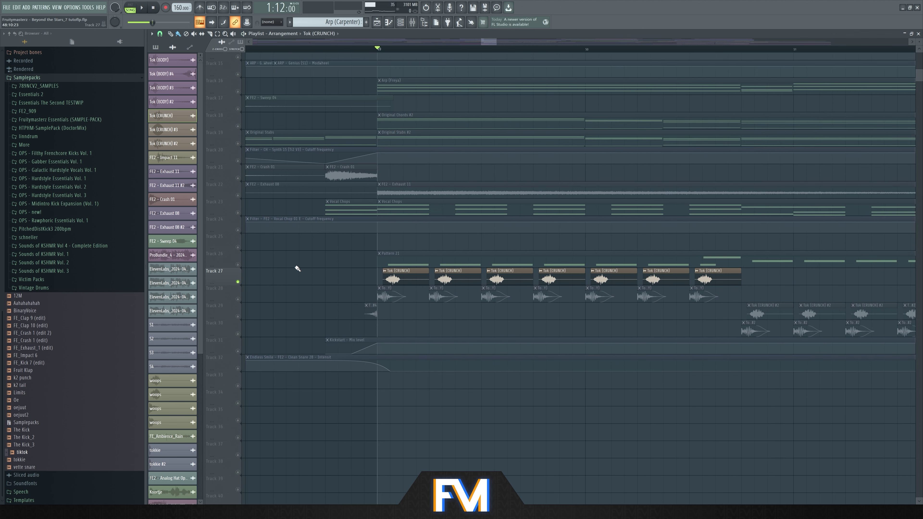
- Switch the solo from Track 27 to Track 26 and audition Pattern 21
right_click(238, 264)
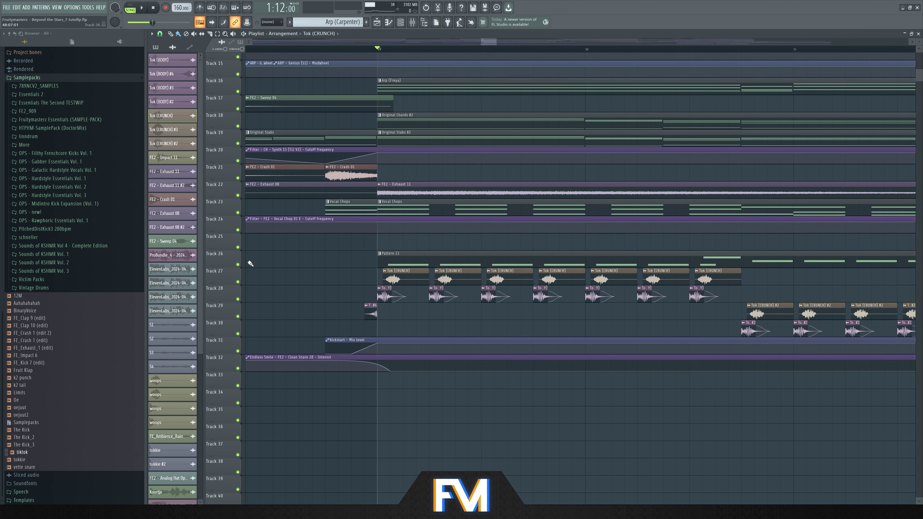
scroll(251, 263, down, 3)
right_click(238, 264)
key(space)
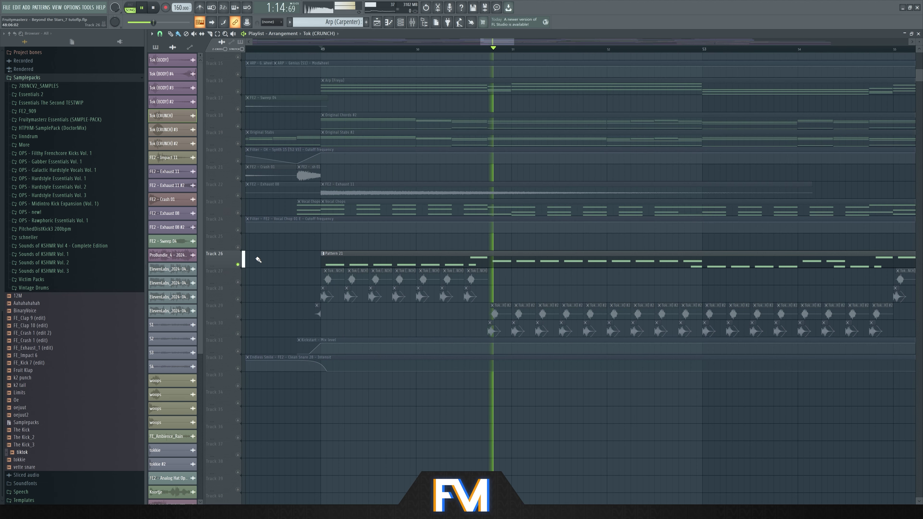
scroll(350, 251, down, 2)
key(space)
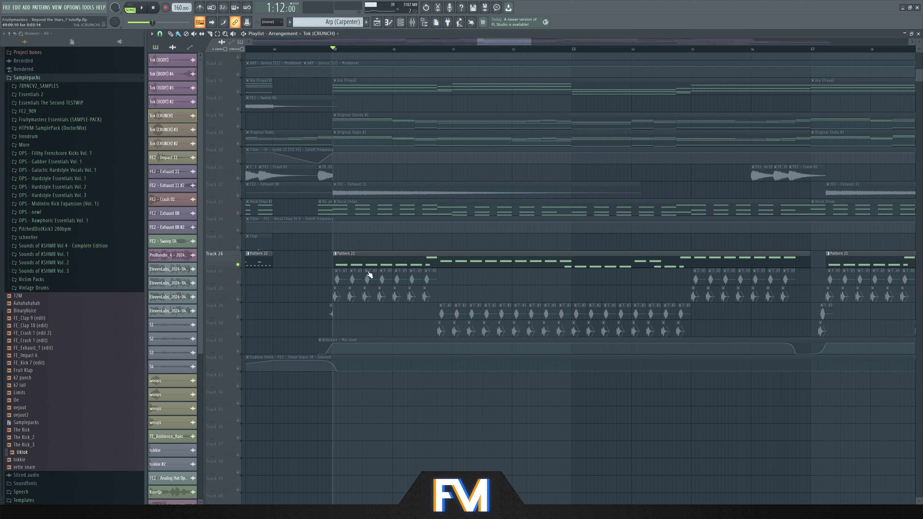
- Enable Tracks 27 to 30 alongside Track 26 and audition the complete kick
drag(237, 282, 237, 334)
key(space)
key(space)
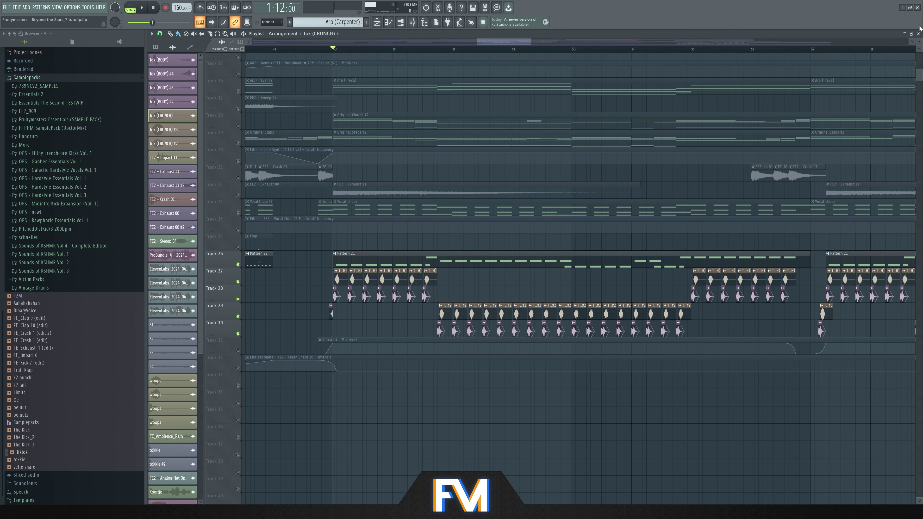
- Close the playlist, show Pattern 21 in the channel rack, and inspect the Tail (BODY) and Tail (CRUNCH) Sylenth1 settings
click(917, 33)
click(339, 22)
click(449, 60)
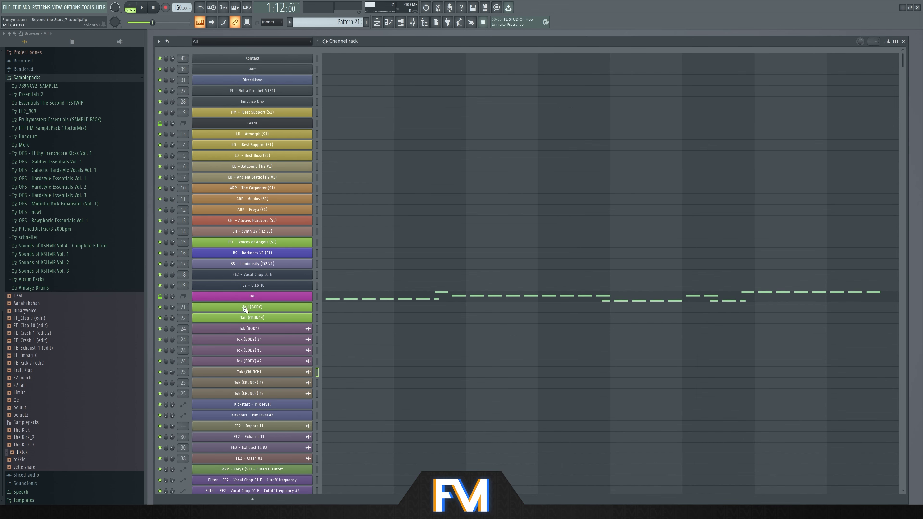
click(257, 308)
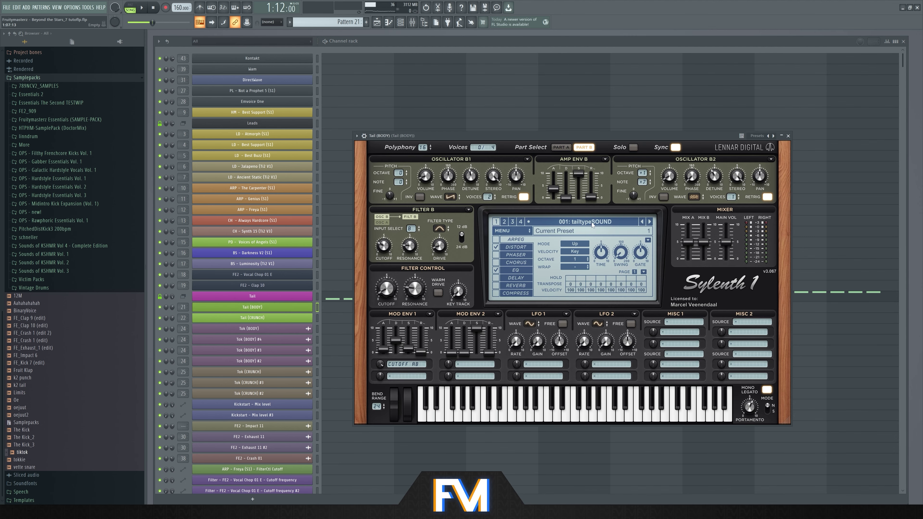
click(295, 319)
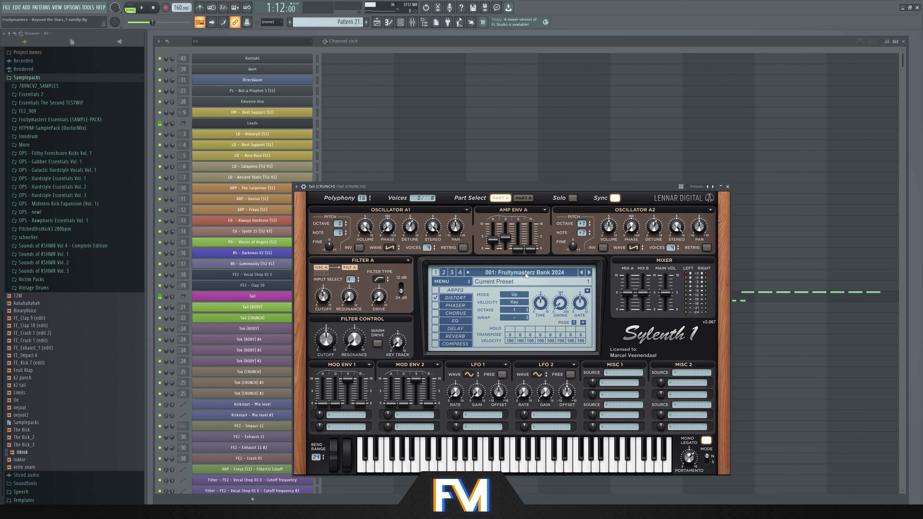
click(728, 187)
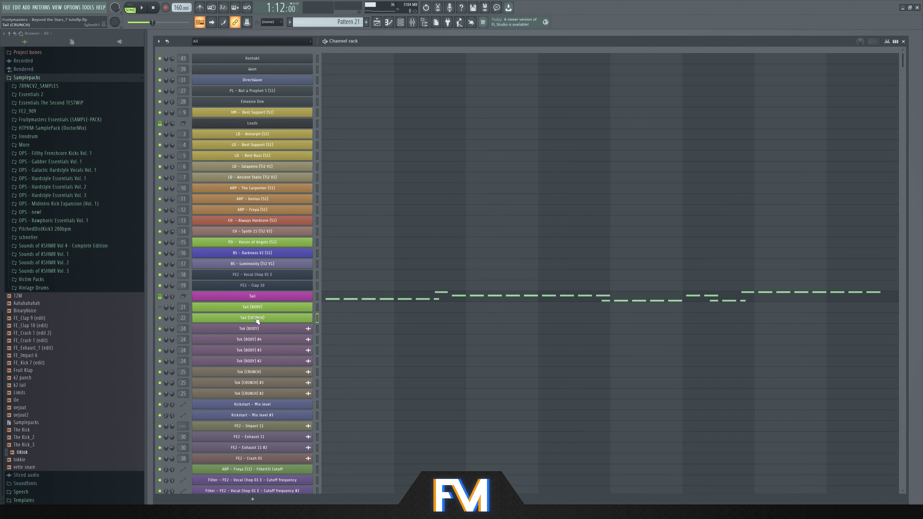
- Audition the Tail (CRUNCH) channel with Tail (BODY) muted
key(space)
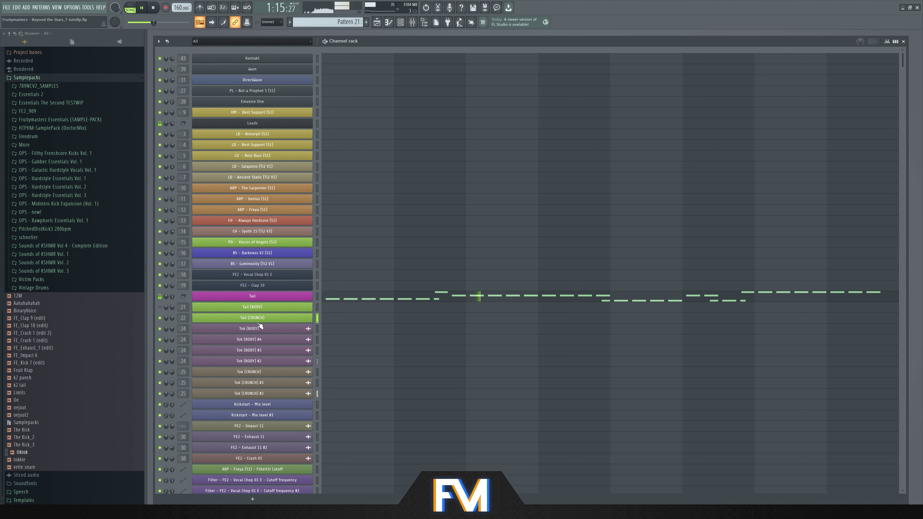
key(space)
key(F9)
key(F9)
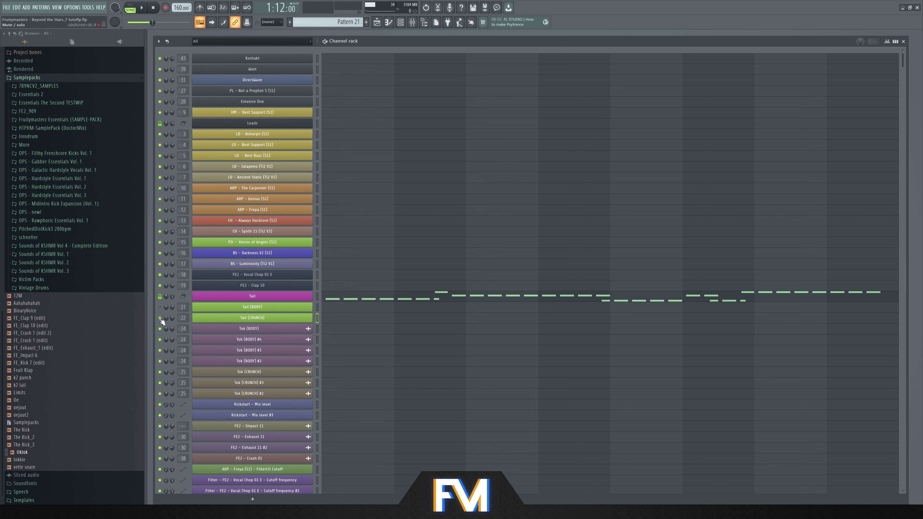
- Enable Tail (BODY), mute Tail (CRUNCH), and audition the body layer with its Sylenth1 window open
click(160, 306)
key(space)
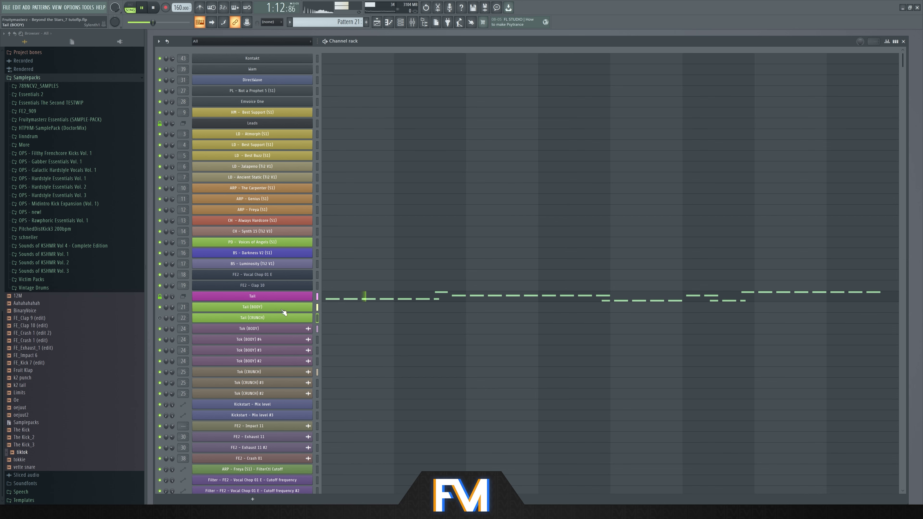
click(309, 307)
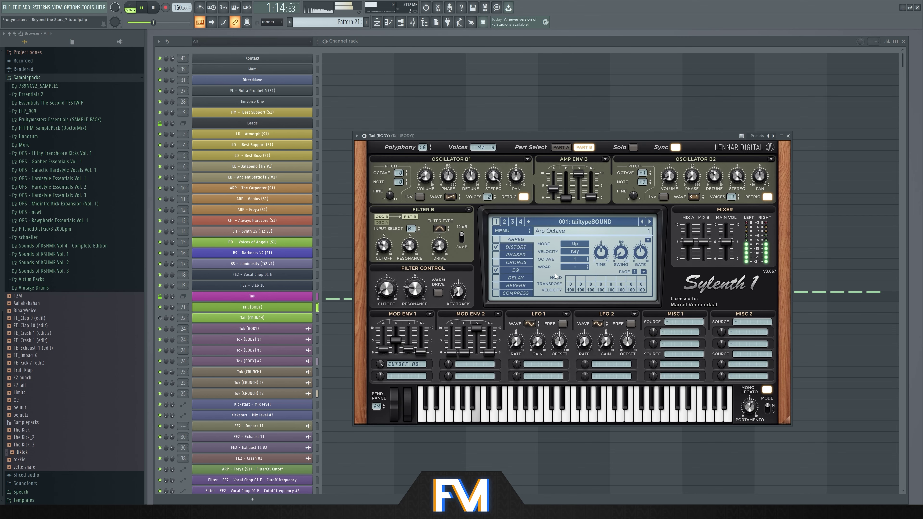
key(space)
- Examine Fruity Fast Dist and FabFilter Pro-Q 3 on the Tail (BODY) mixer track and audition its processing
key(F9)
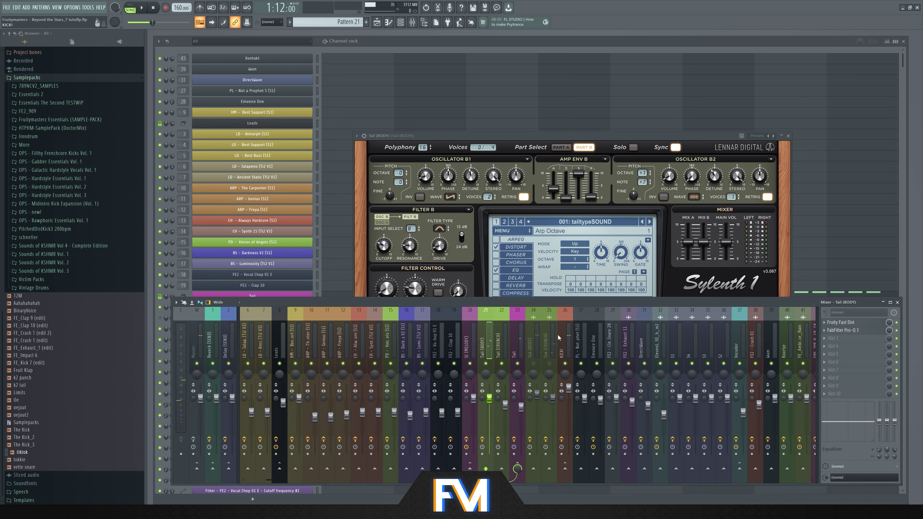
key(space)
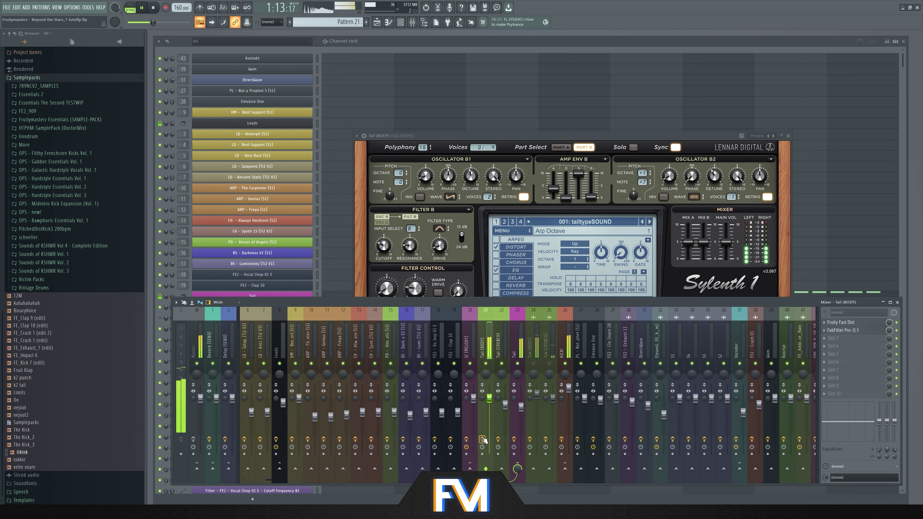
key(space)
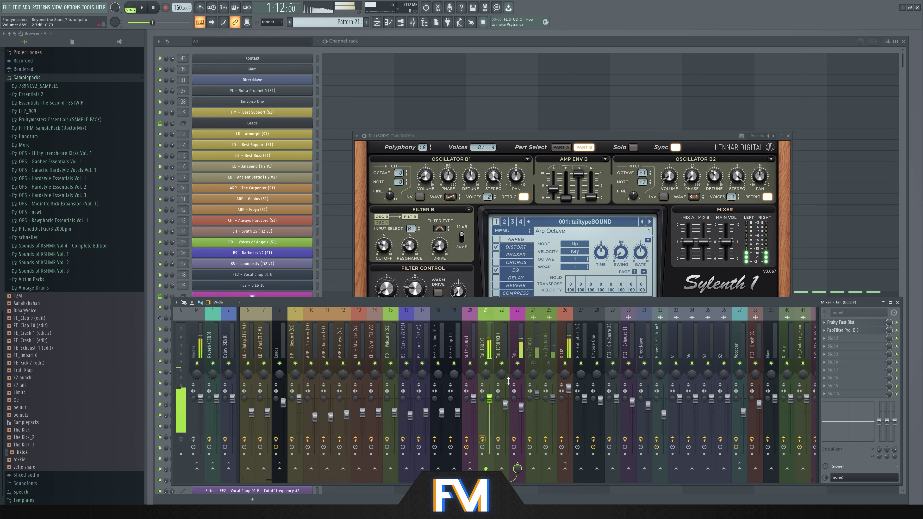
click(856, 322)
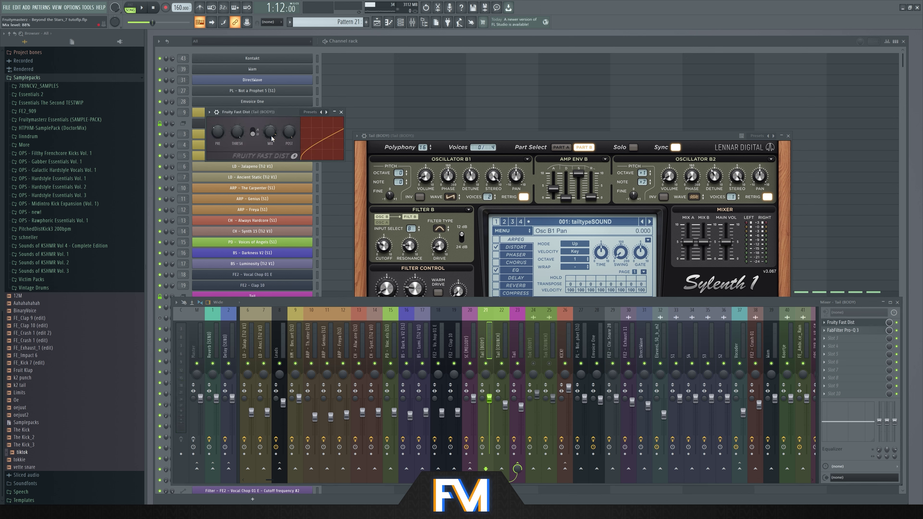
click(842, 331)
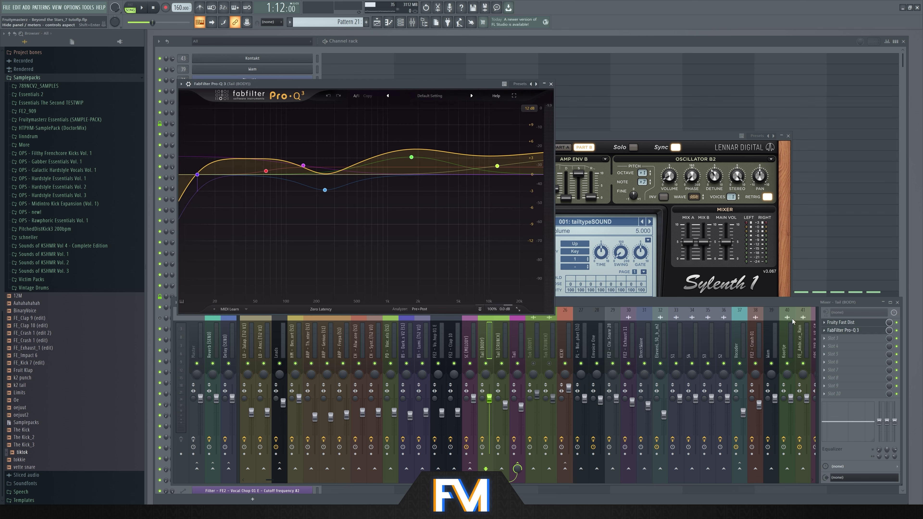
key(space)
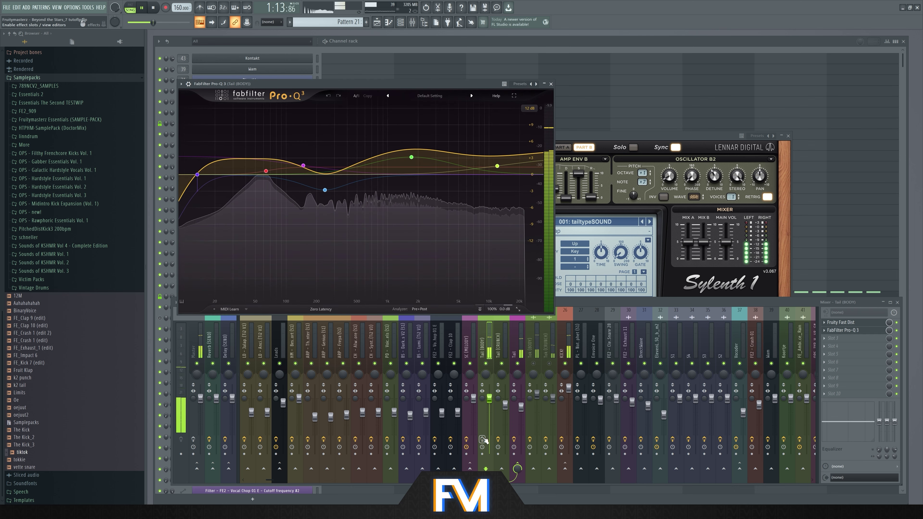
key(space)
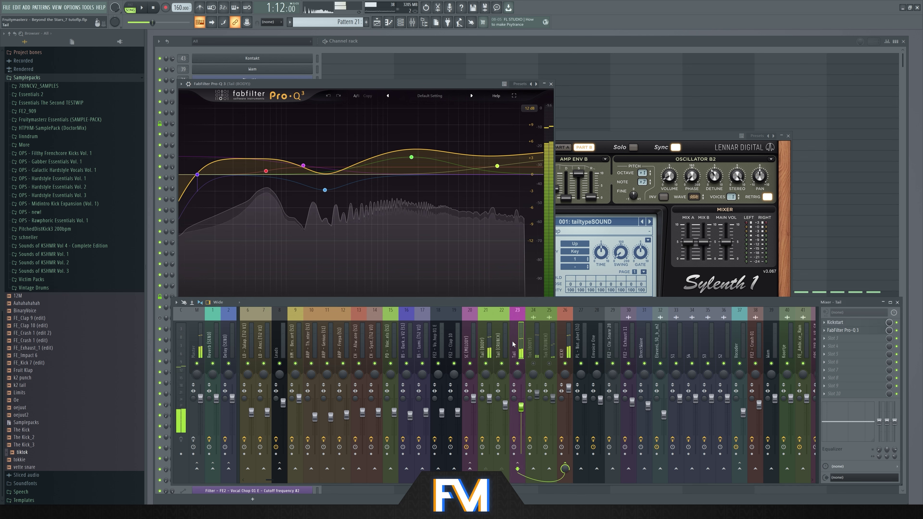
- Examine the Kickstart effect on the Tail mixer track and audition its sidechain shaping
click(517, 348)
click(851, 323)
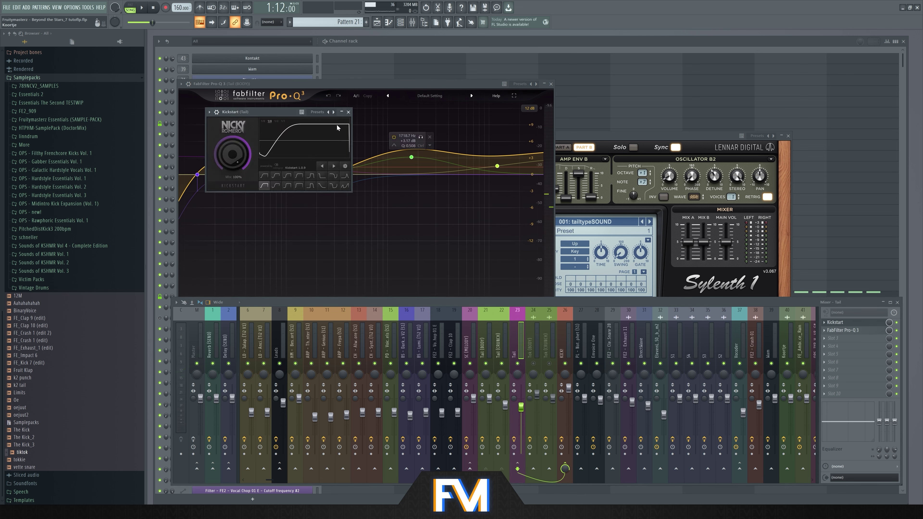
key(space)
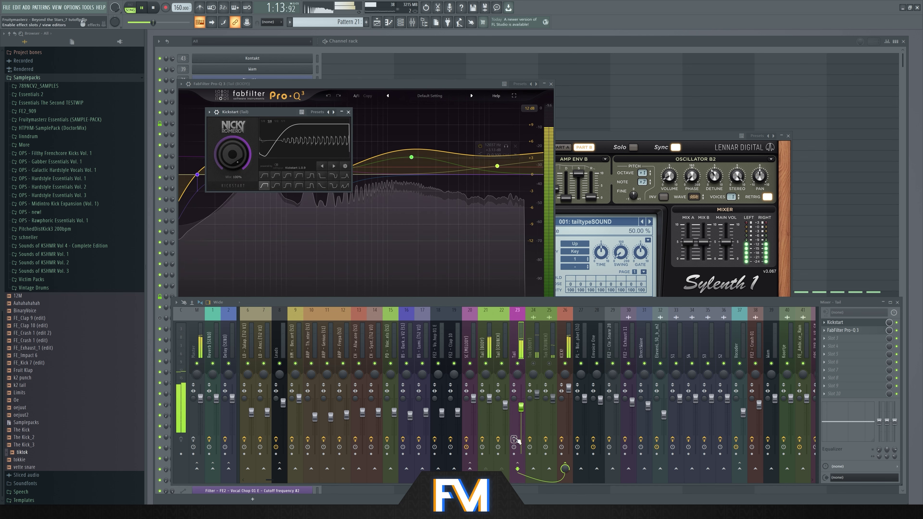
key(space)
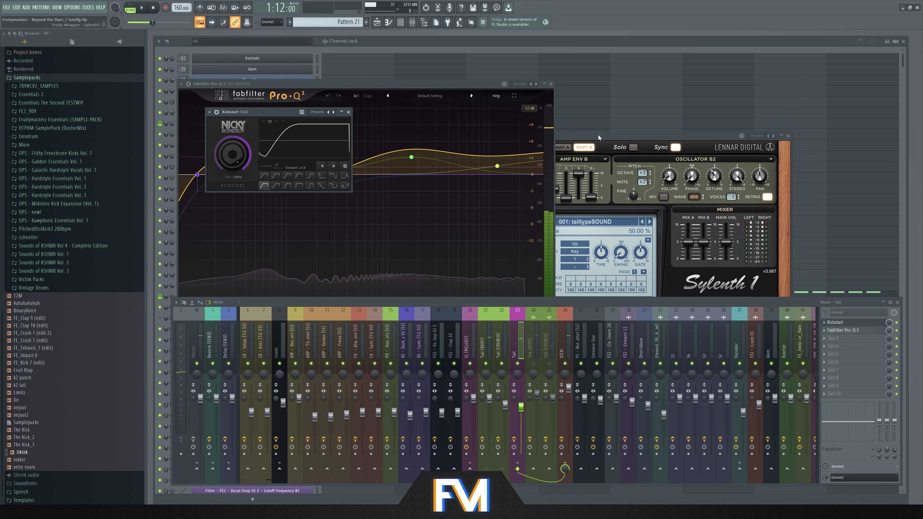
- Show the Tail (BODY) Sylenth1 settings in front and close the plugin windows and mixer
click(597, 135)
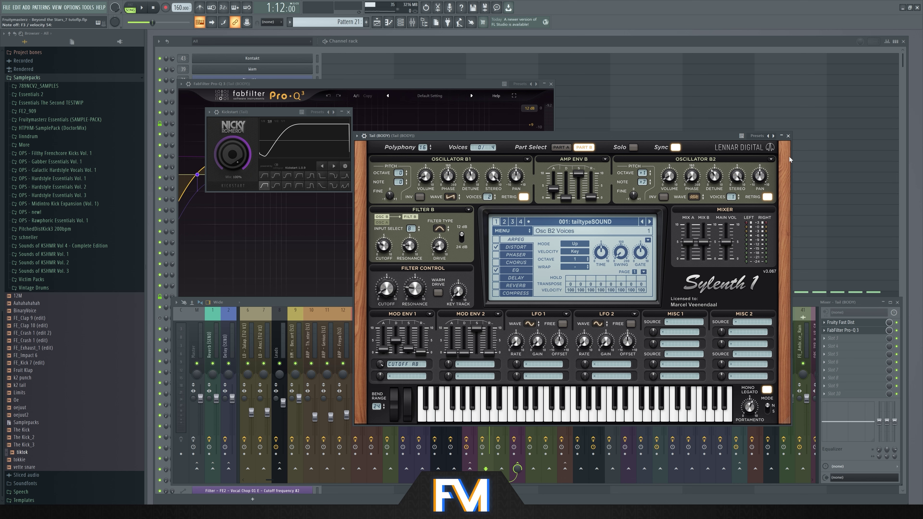
click(788, 137)
click(715, 88)
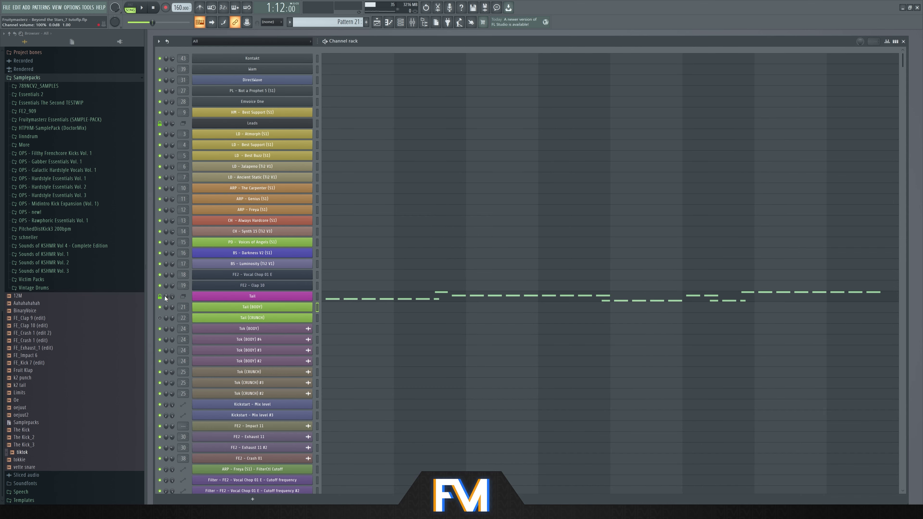
- Reopen the playlist and audition Pattern 21 together with the Tok layers on Tracks 26 to 30 in the first drop
click(57, 8)
click(69, 17)
key(space)
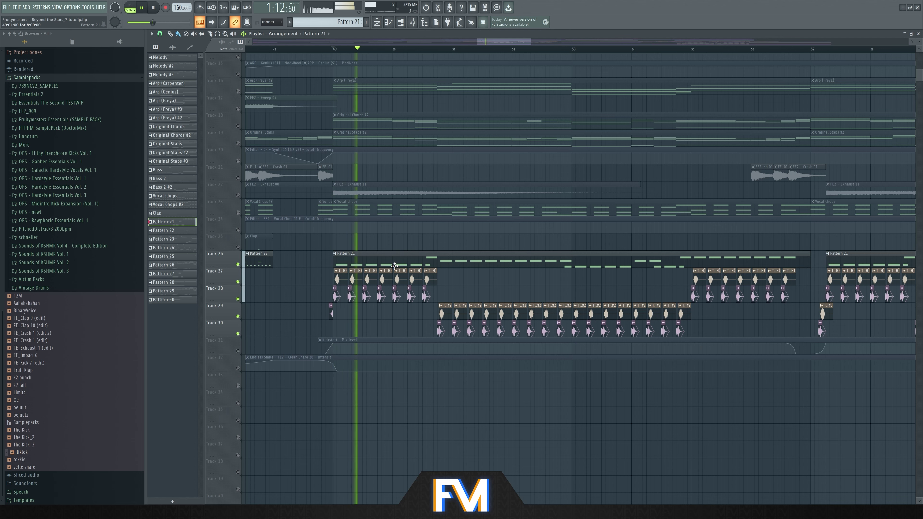
key(space)
- Examine the second drop's clips in the playlist, from the kick and crash layers up to Pattern 23 and Pattern 30
scroll(792, 380, down, 5)
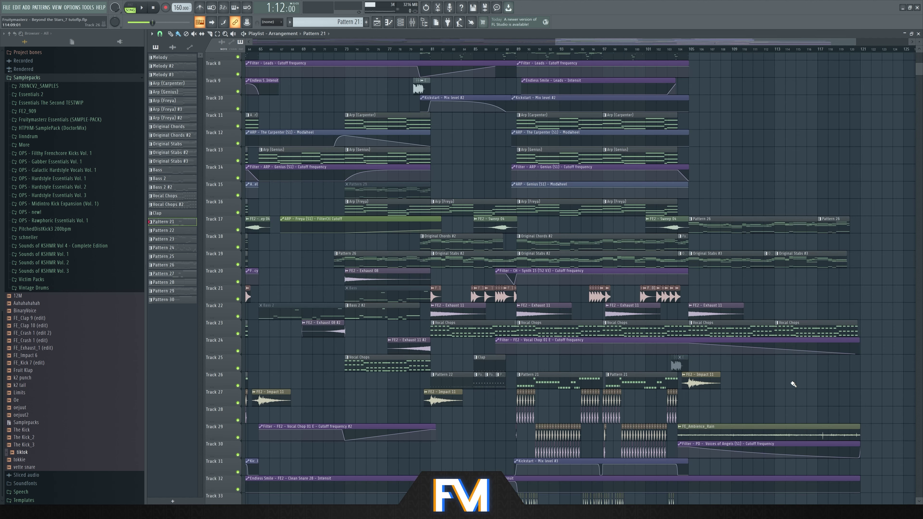
scroll(757, 333, up, 6)
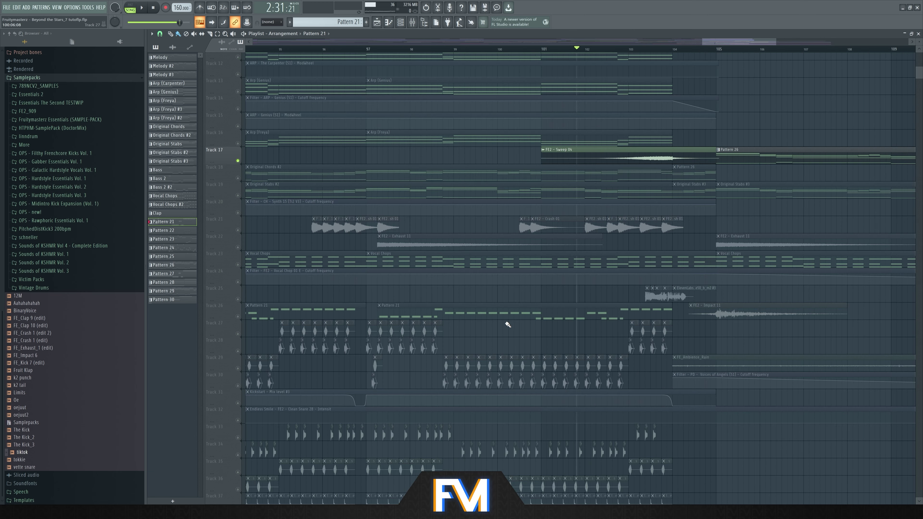
scroll(433, 230, up, 3)
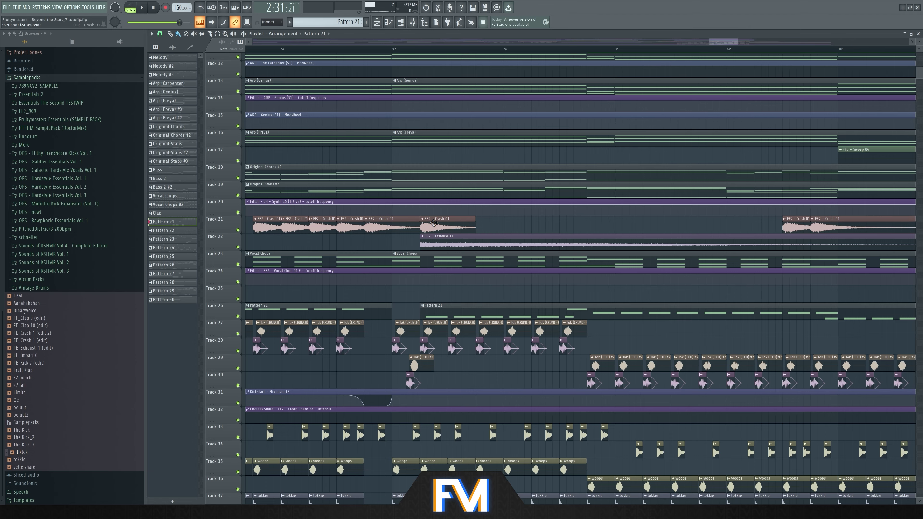
scroll(434, 223, down, 4)
scroll(577, 82, up, 3)
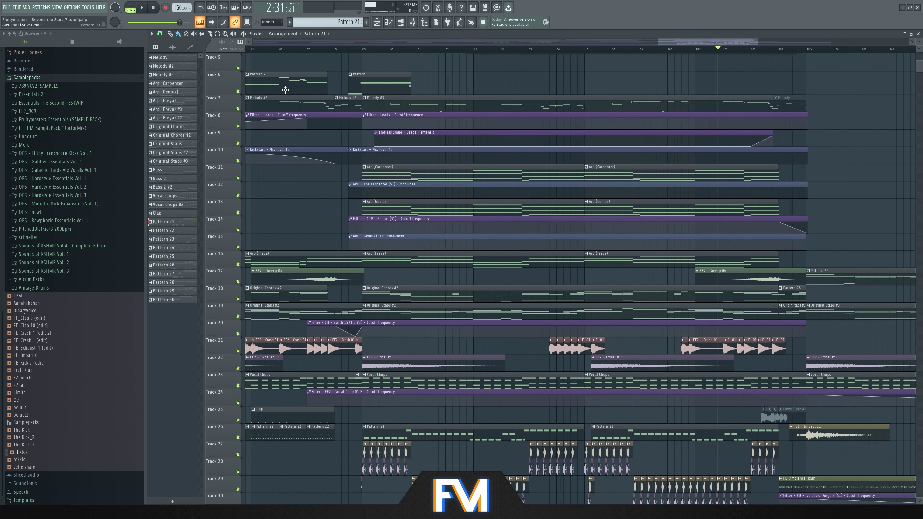
scroll(285, 90, up, 1)
scroll(362, 80, up, 2)
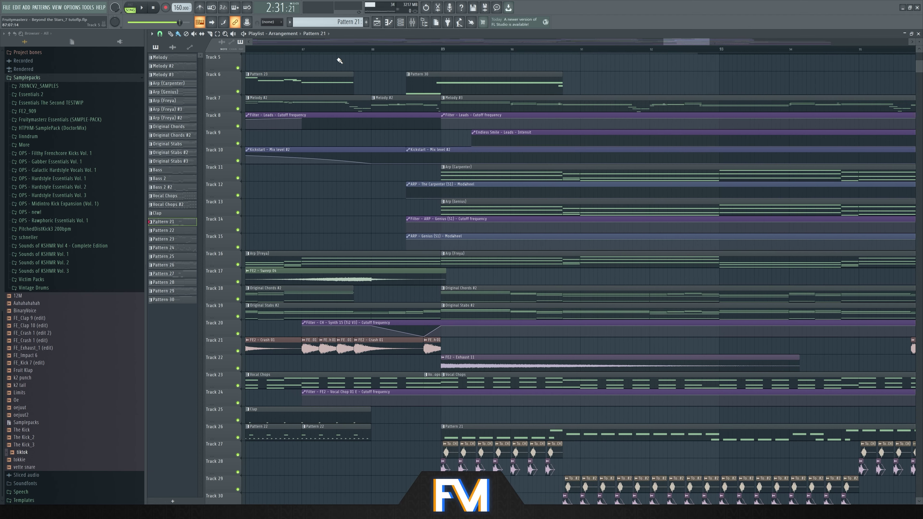
- Audition the second drop from bar 87 with all tracks enabled, following its vocal and melody clips
click(372, 49)
scroll(356, 63, down, 1)
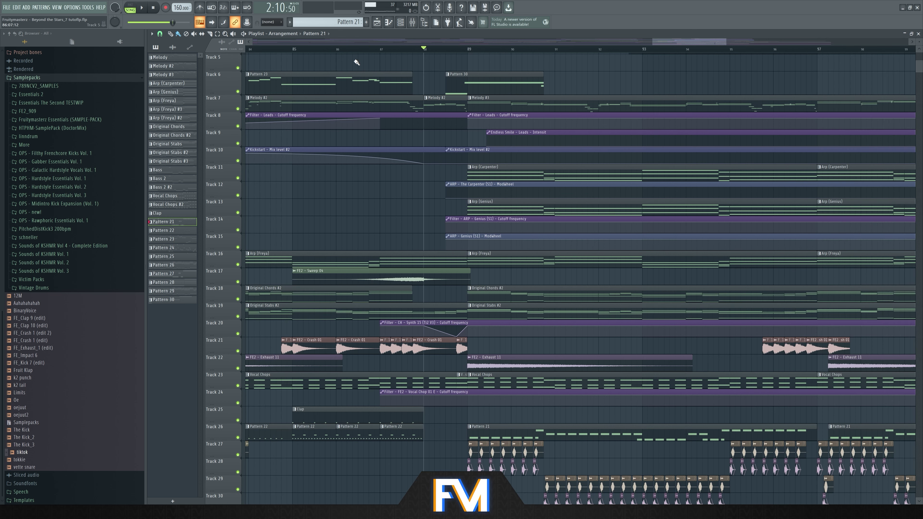
key(space)
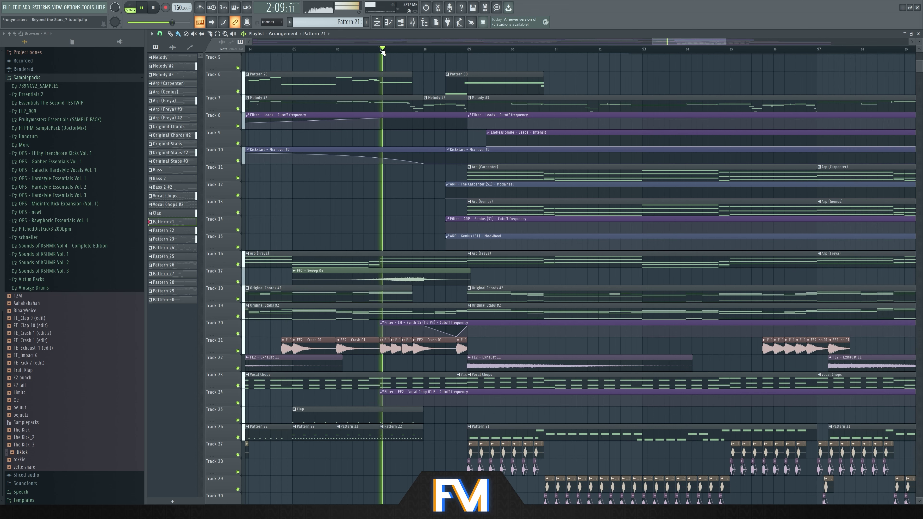
scroll(651, 97, up, 3)
scroll(563, 132, up, 4)
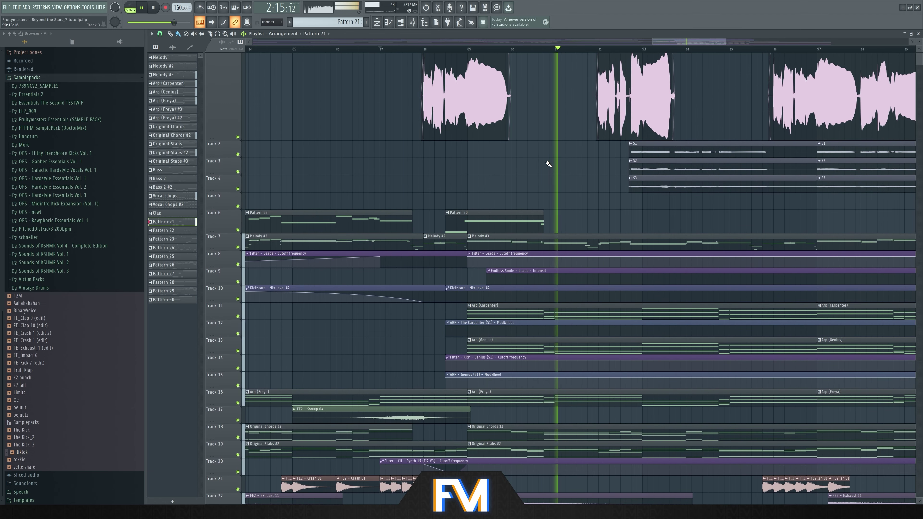
click(170, 34)
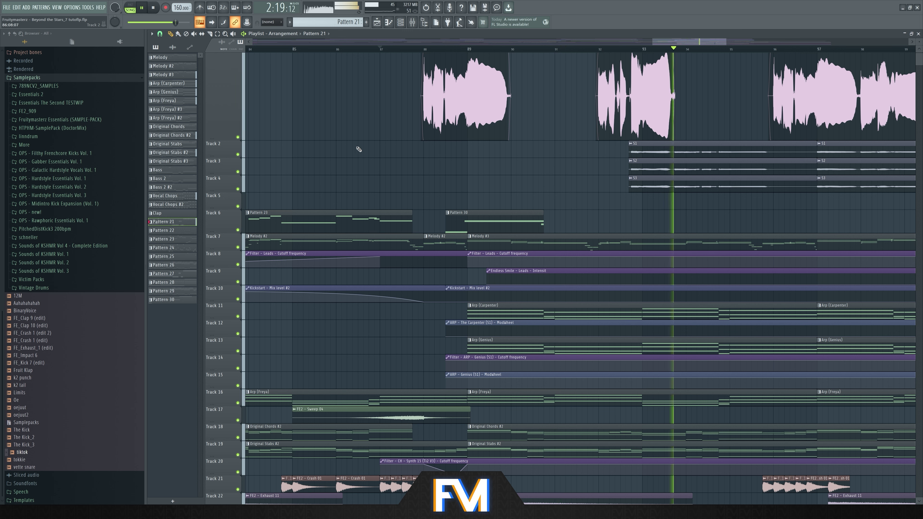
scroll(379, 141, down, 1)
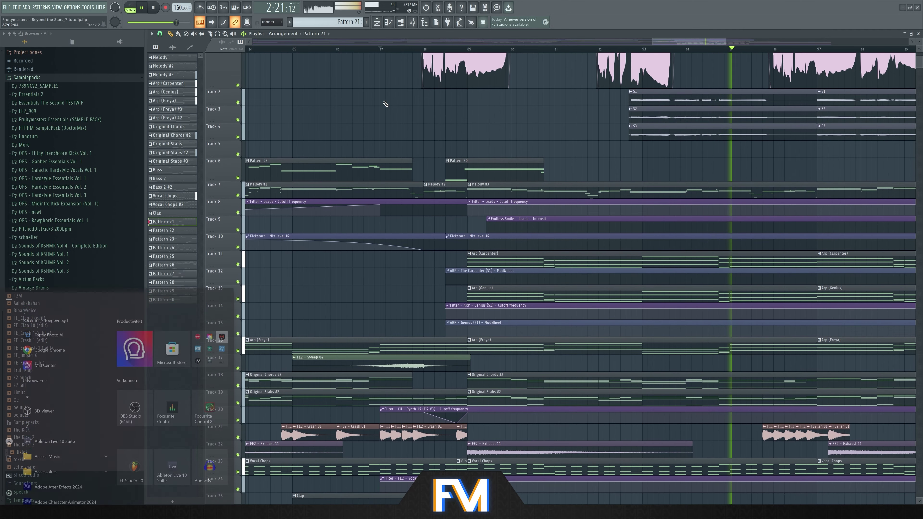
ctrl+scroll(381, 106, down, 3)
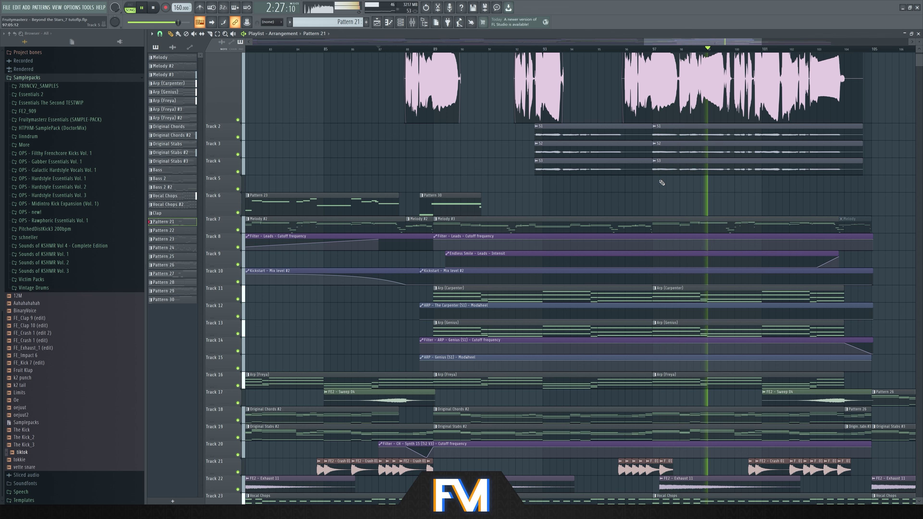
key(space)
- Examine the second drop's kick, percussion and hi-hat layers on the lower playlist tracks
ctrl+scroll(493, 194, down, 2)
scroll(537, 276, down, 6)
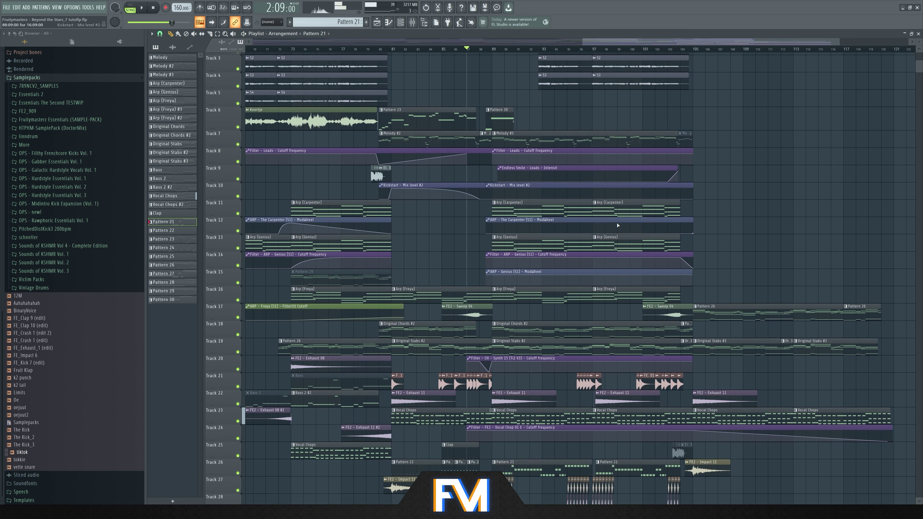
ctrl+scroll(574, 349, up, 8)
scroll(623, 418, down, 2)
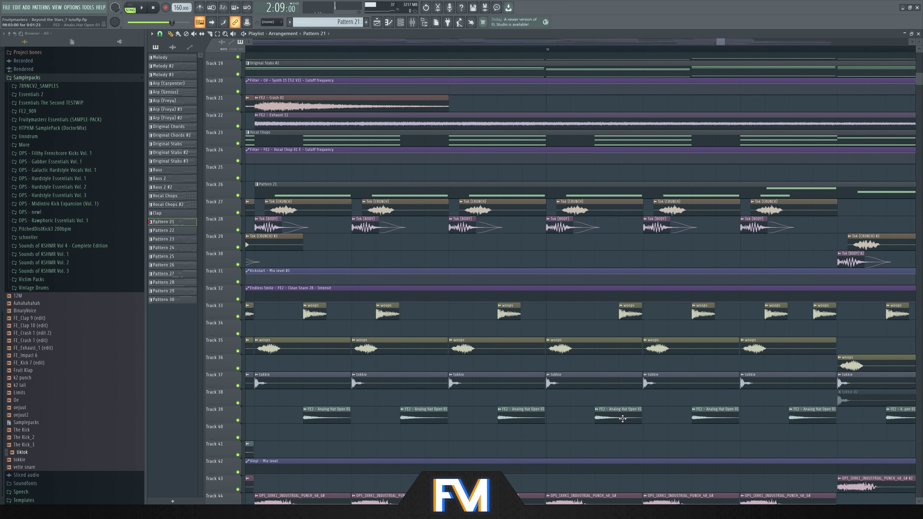
ctrl+scroll(624, 413, down, 8)
scroll(439, 175, up, 8)
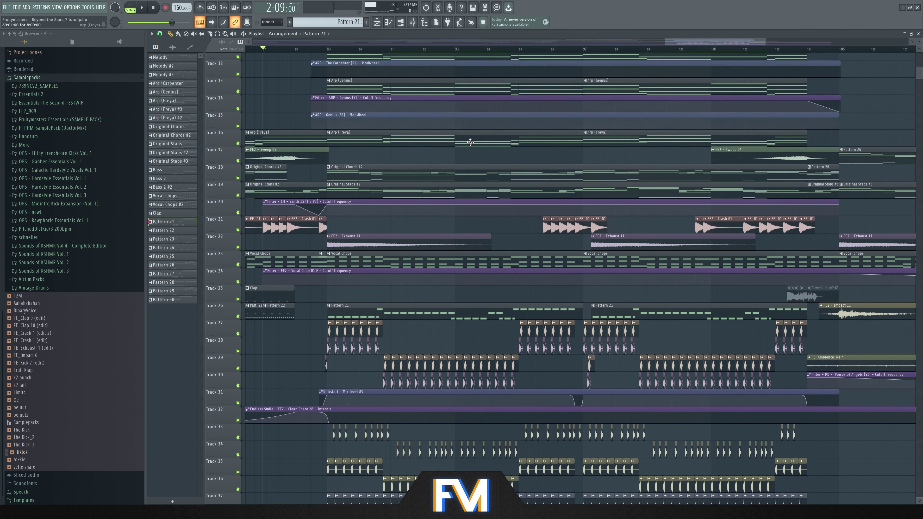
- Audition Pattern 30 on Track 6 in solo from just before the second drop, and re-enable the other tracks
scroll(480, 132, up, 3)
ctrl+scroll(412, 206, up, 5)
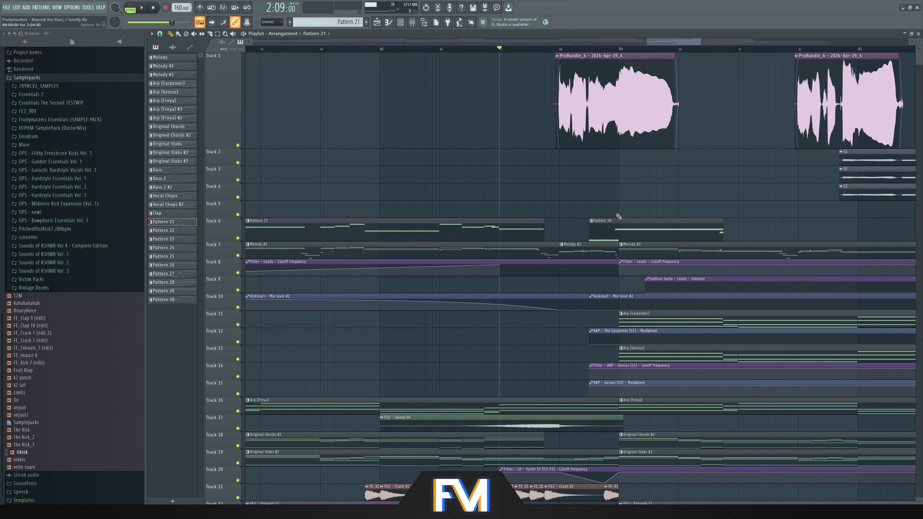
click(487, 49)
key(space)
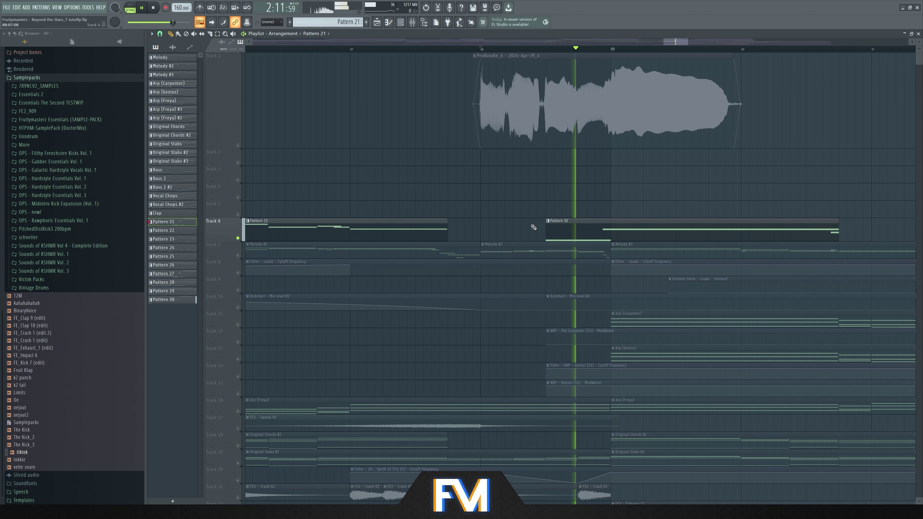
ctrl+scroll(378, 160, down, 5)
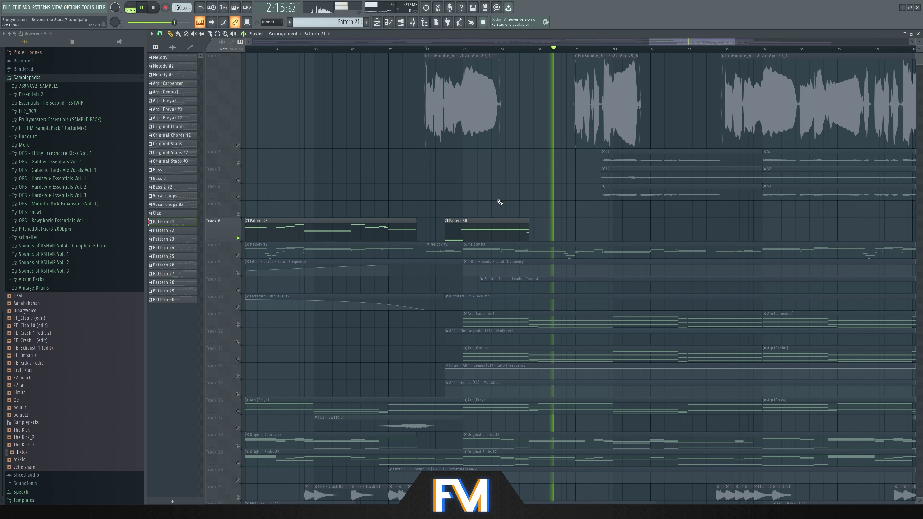
key(space)
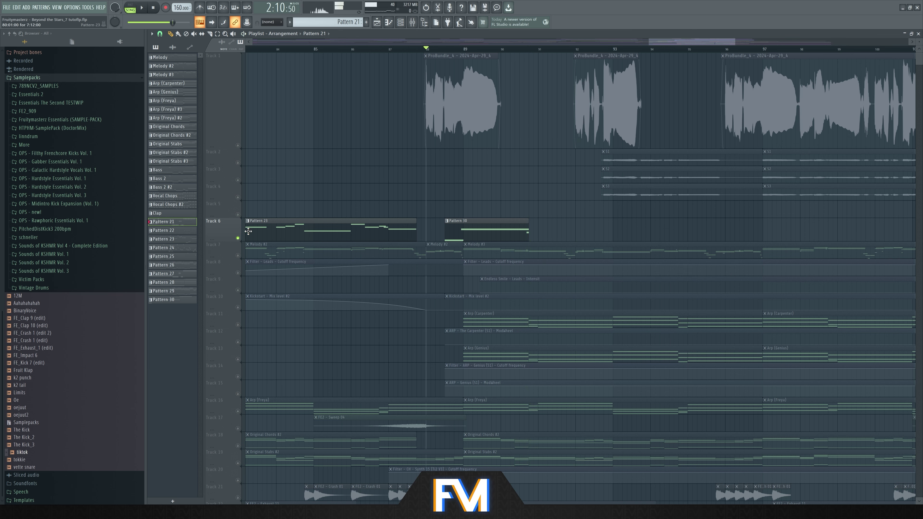
ctrl+click(238, 238)
- Bring up the channel rack without the mixer and open the Kontakt channel
key(F6)
key(F9)
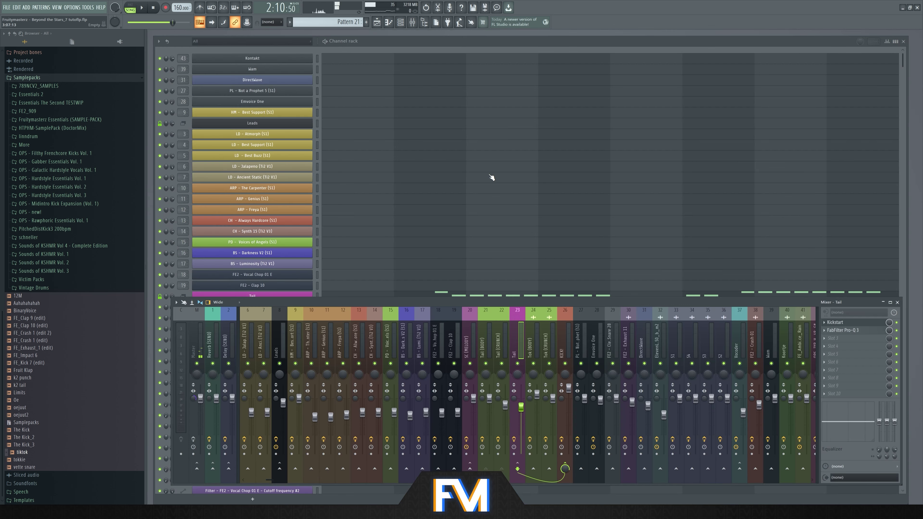
key(F9)
click(252, 58)
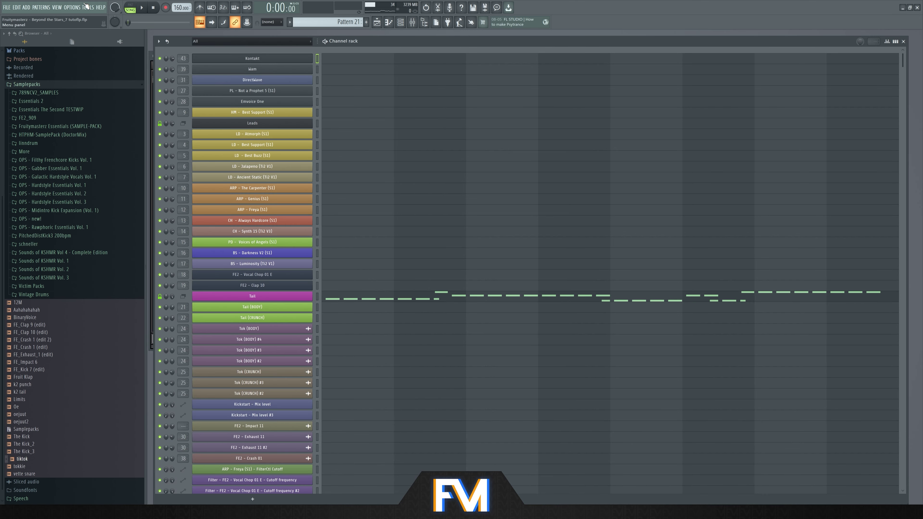
- Return to the playlist and examine the arrangement of the second drop across its melodic and kick tracks
click(57, 7)
click(69, 19)
scroll(466, 194, down, 3)
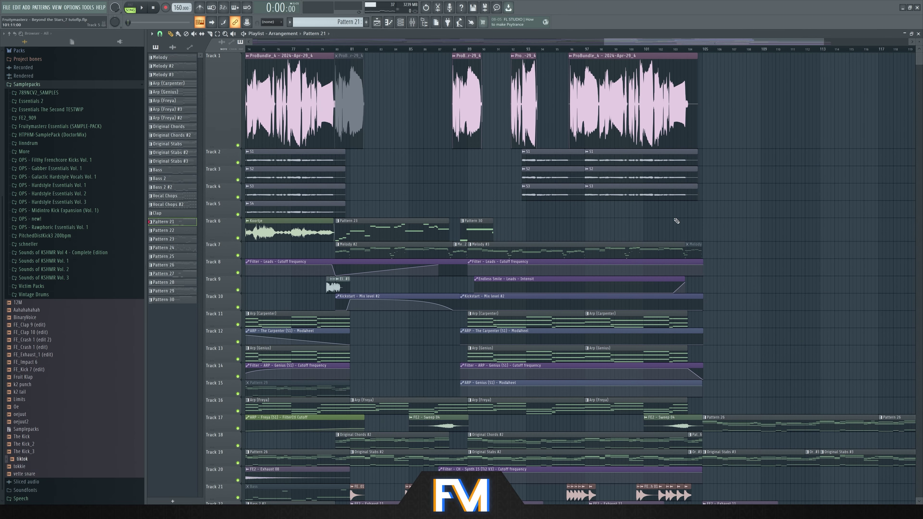
scroll(743, 210, down, 4)
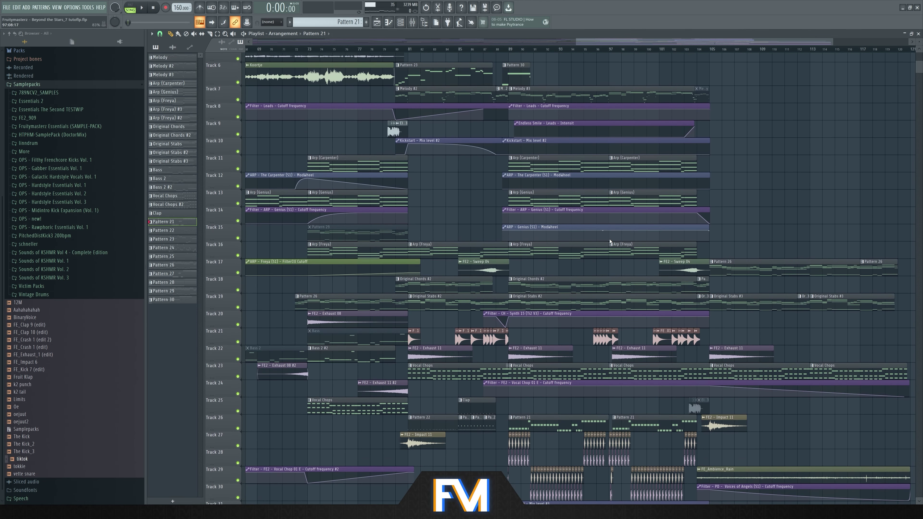
scroll(754, 206, up, 1)
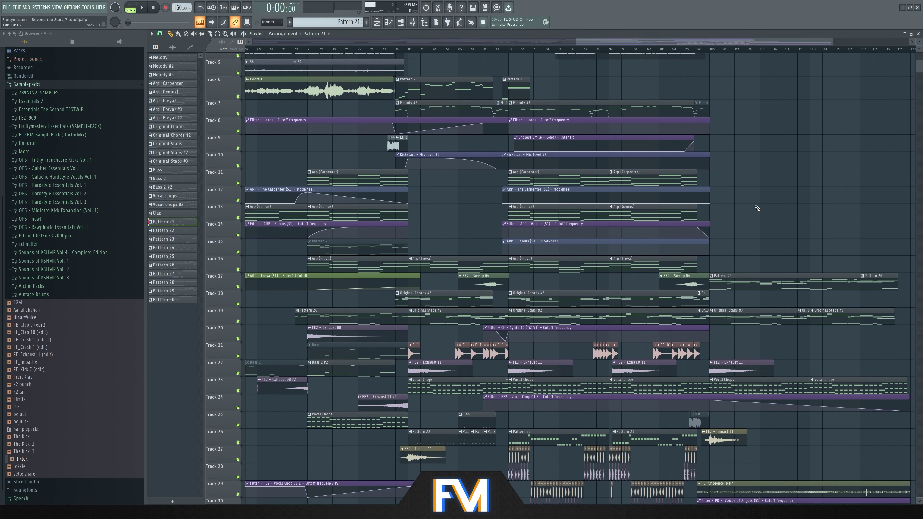
scroll(782, 206, up, 2)
scroll(784, 214, down, 2)
scroll(370, 328, down, 4)
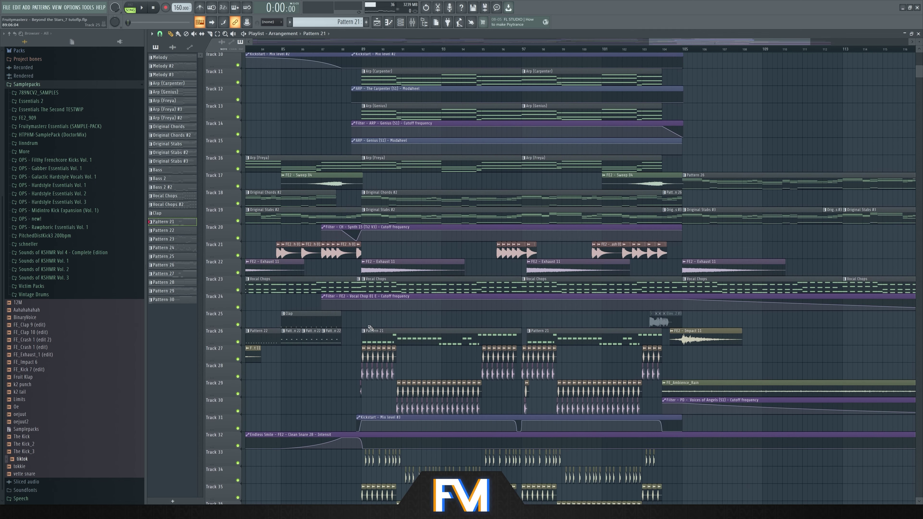
- Audition the first drop from bar 49 and reposition playback shortly before it
scroll(312, 366, down, 1)
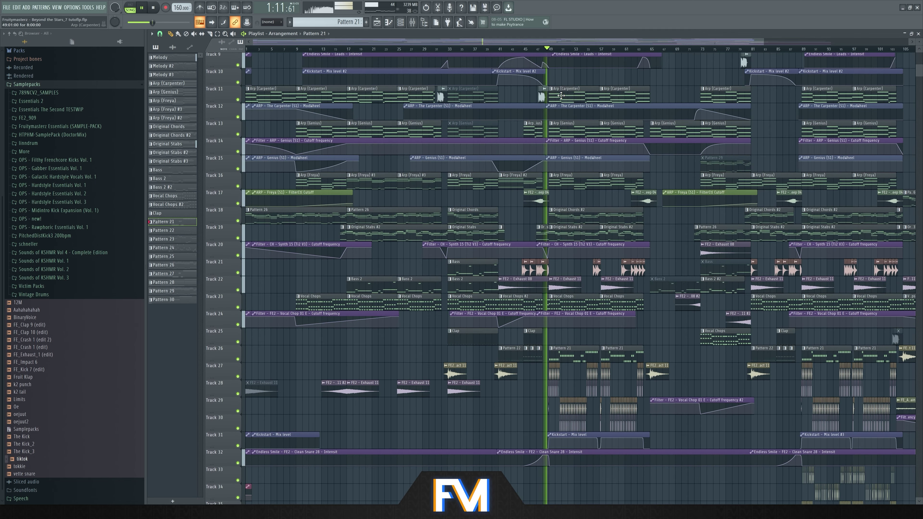
scroll(561, 95, up, 10)
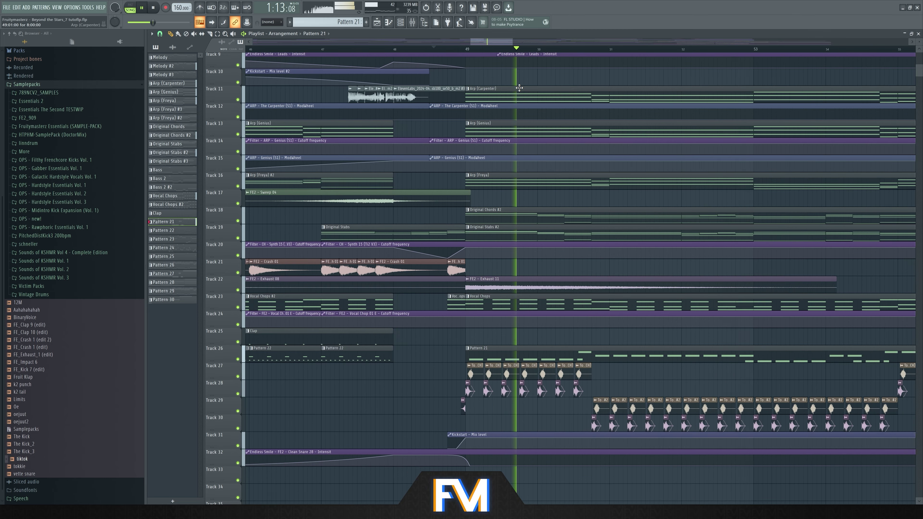
key(space)
click(423, 49)
scroll(425, 387, down, 2)
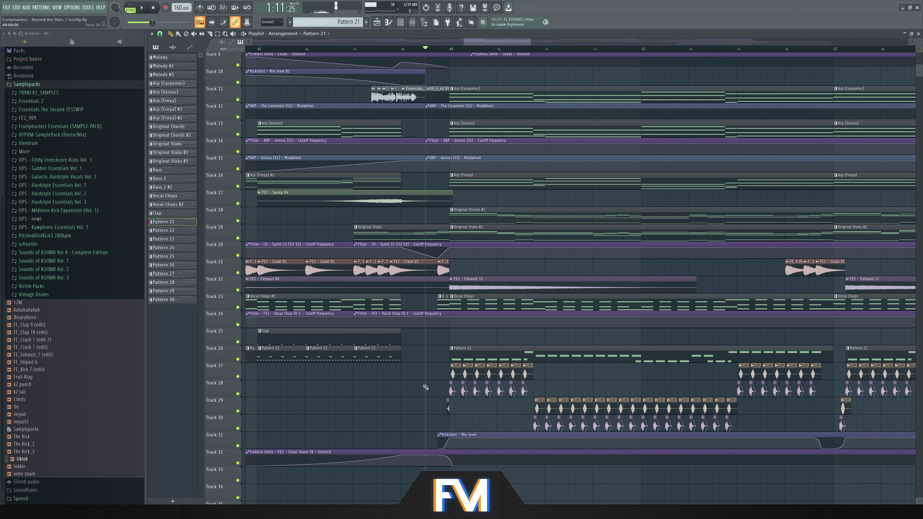
- Bring up the mixer, select the SC (MELODY) track and audition the first drop briefly
key(F9)
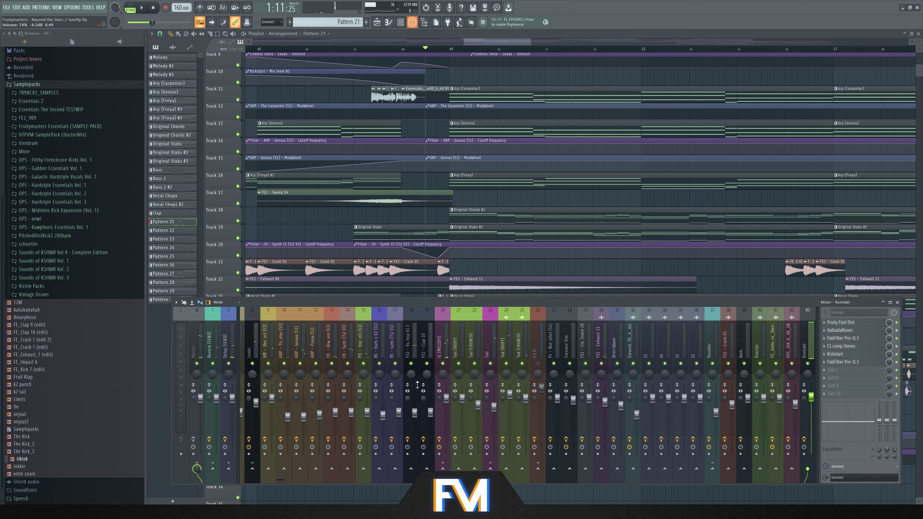
click(260, 347)
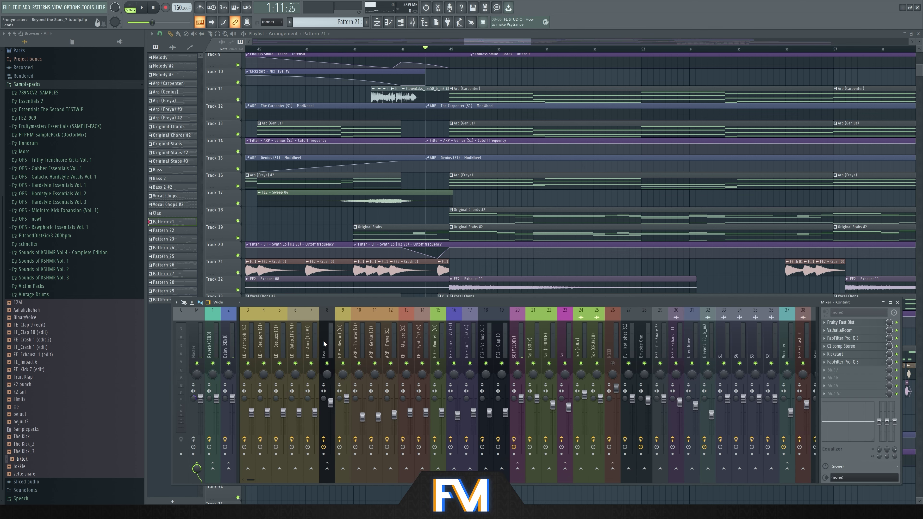
click(516, 346)
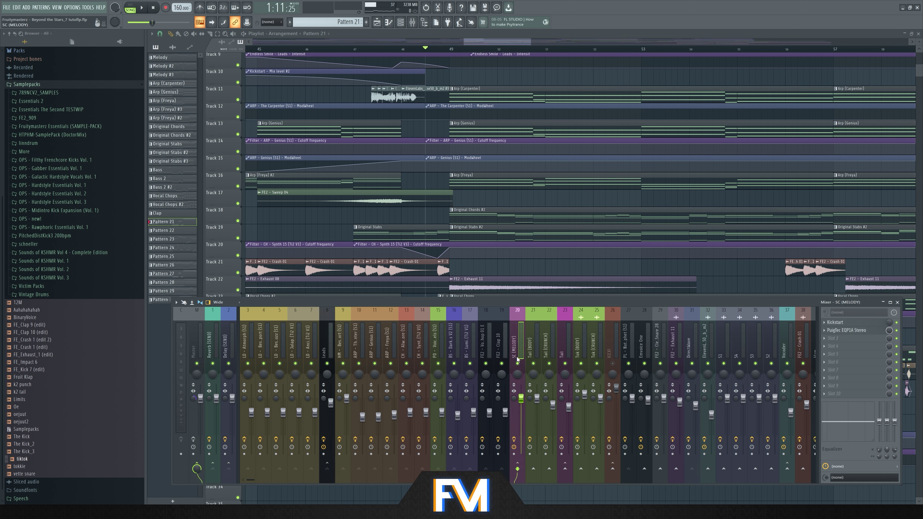
click(517, 367)
key(space)
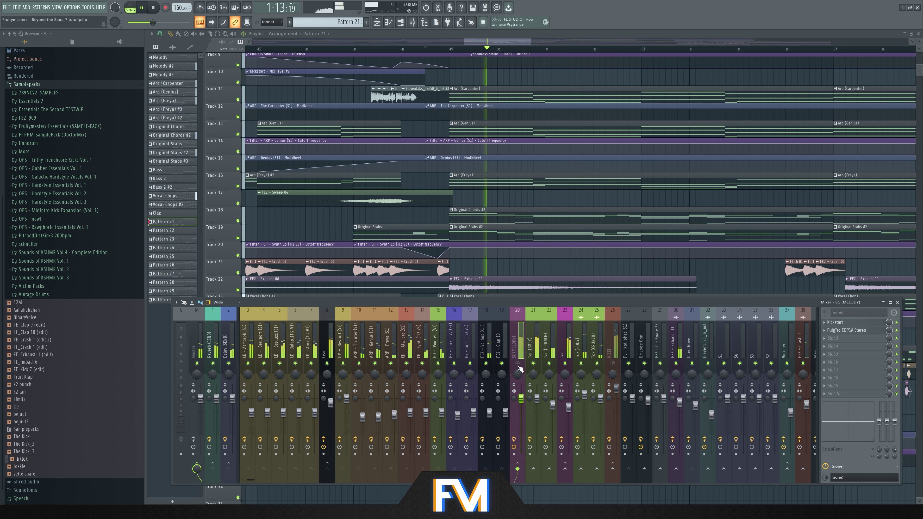
key(space)
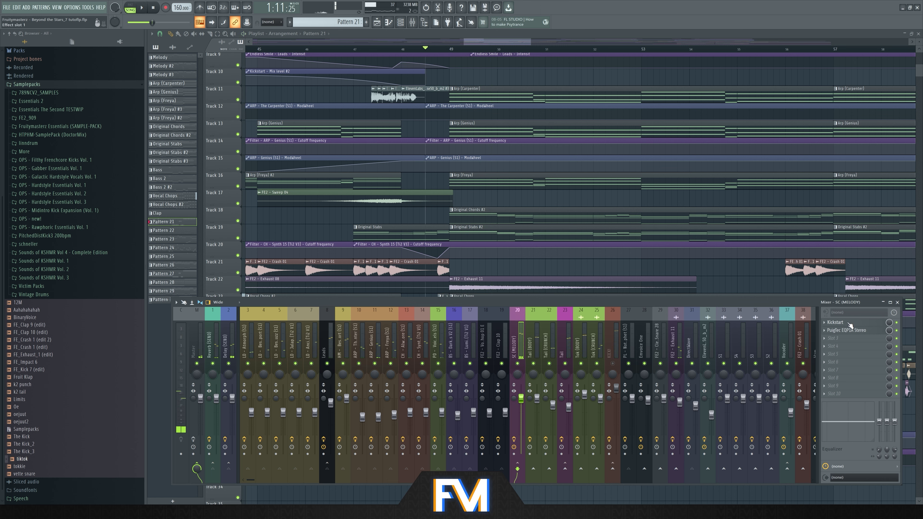
- Open Kickstart and PuigTec EQP1A Stereo on the SC (MELODY) track and audition the first drop twice
click(835, 322)
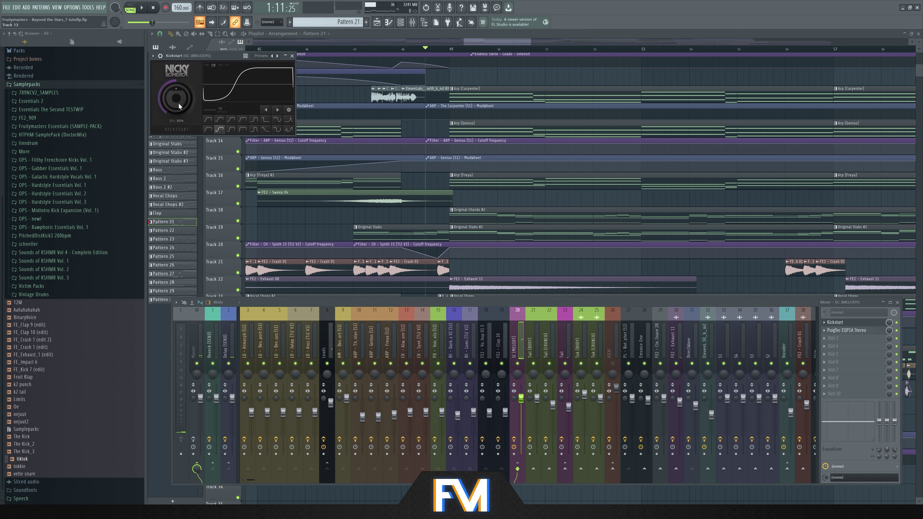
click(863, 331)
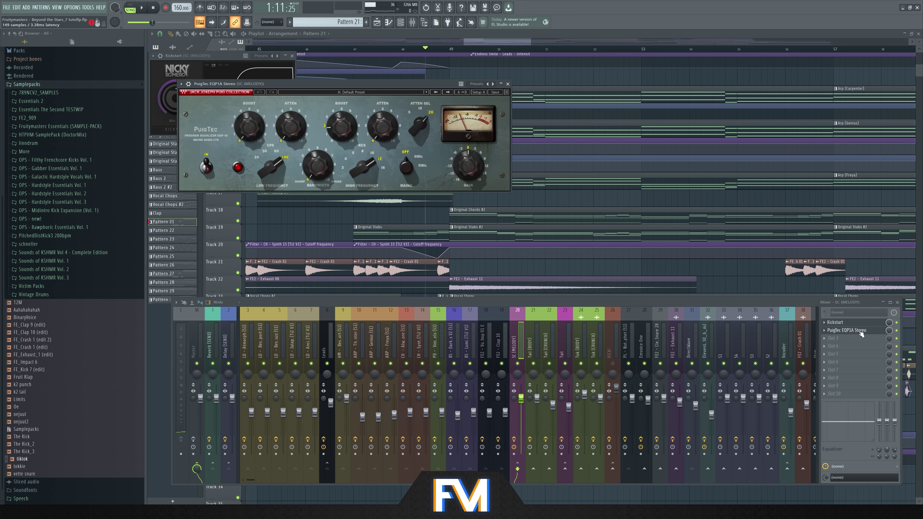
key(space)
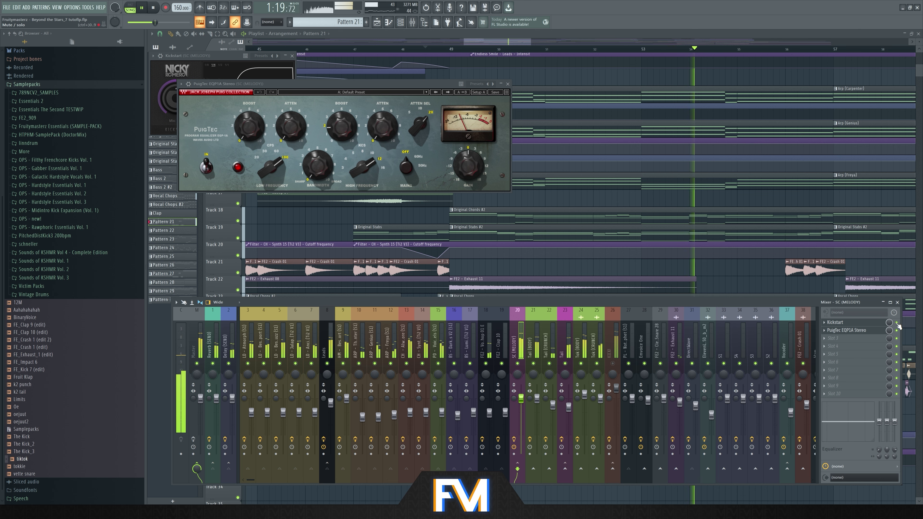
key(space)
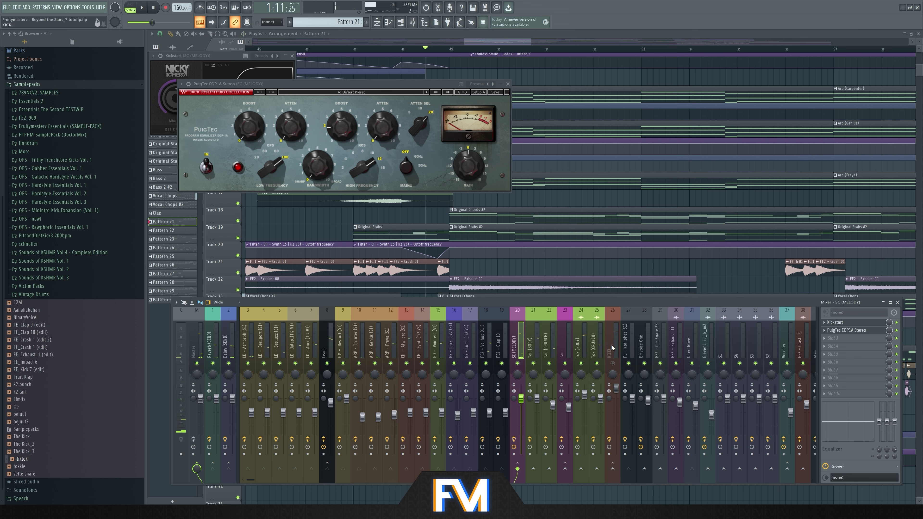
key(space)
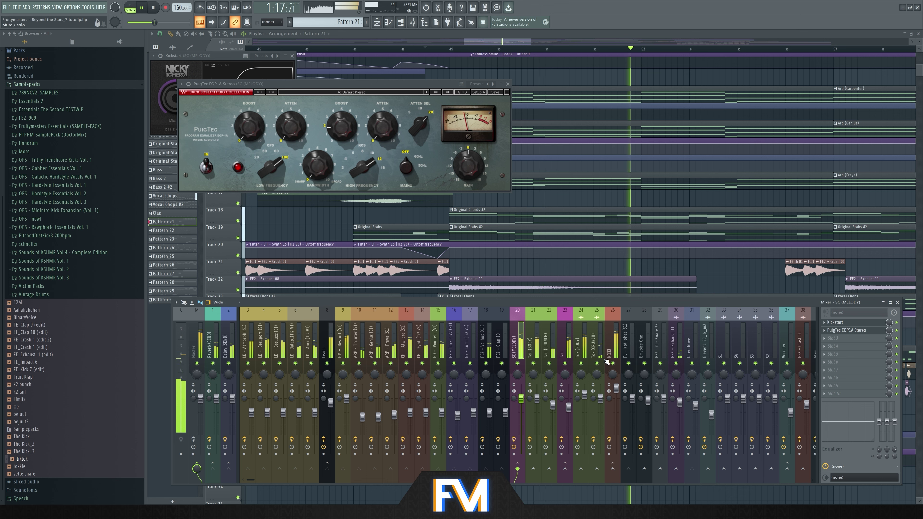
key(space)
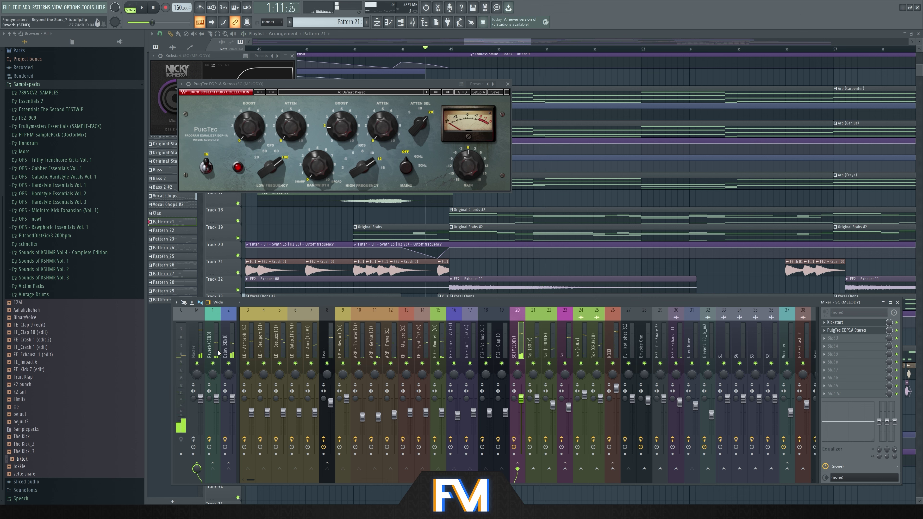
- Examine the Reverb (SEND) and Delay (SEND) mixer tracks, and reselect SC (MELODY)
click(212, 347)
click(228, 348)
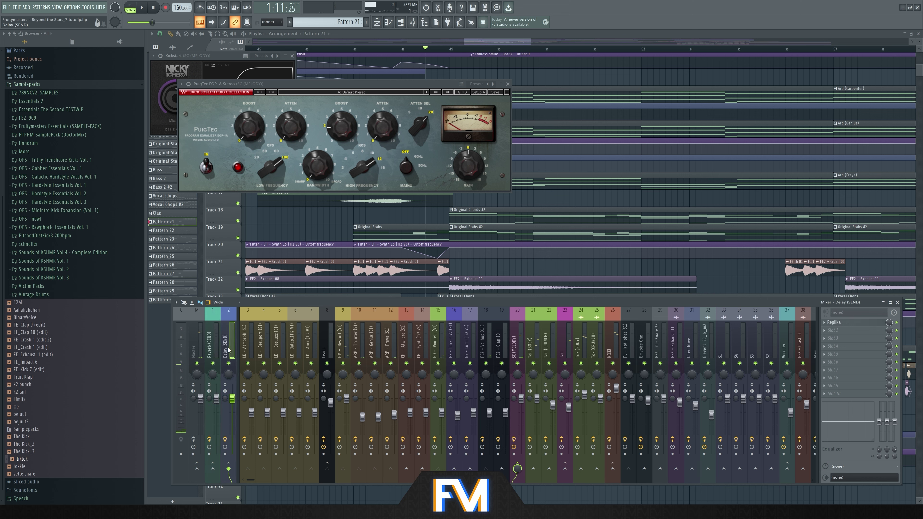
click(516, 342)
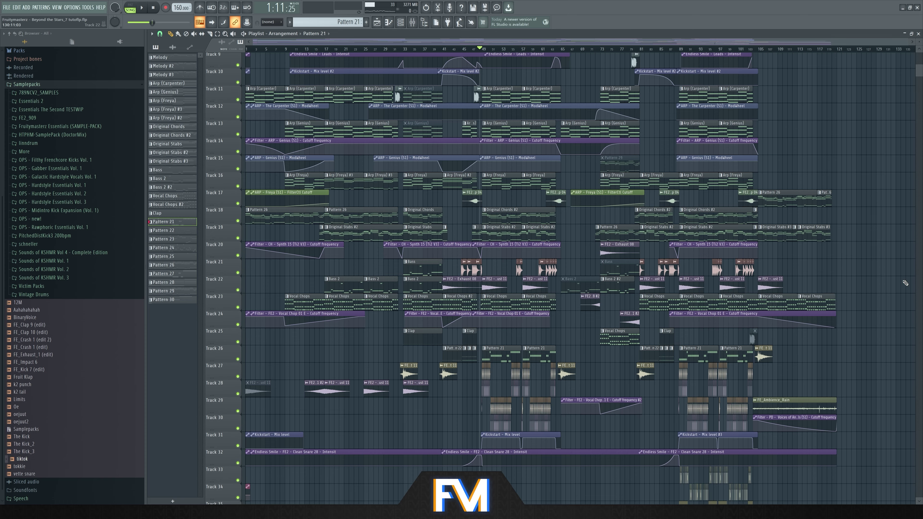
- Solo Track 29 in the playlist and audition the FE_Ambience_Rain clip from bar 105
scroll(904, 283, down, 6)
scroll(845, 336, up, 4)
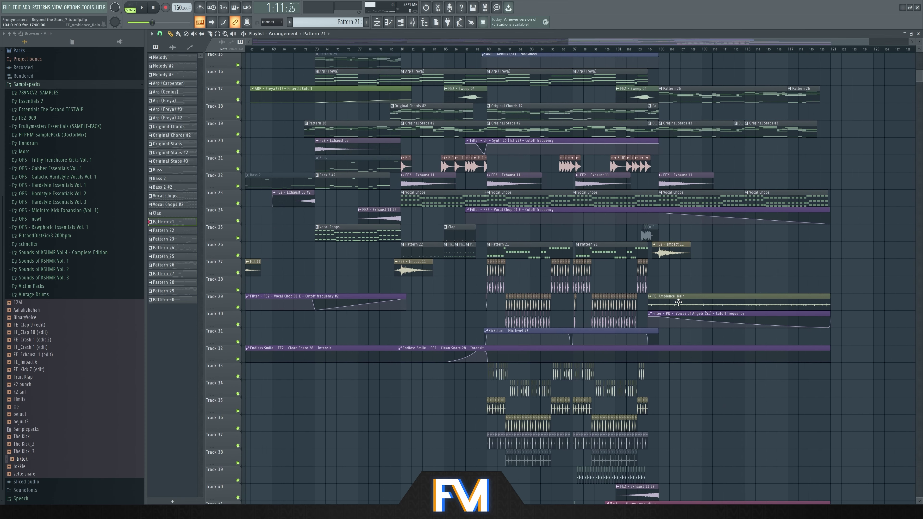
scroll(351, 301, up, 2)
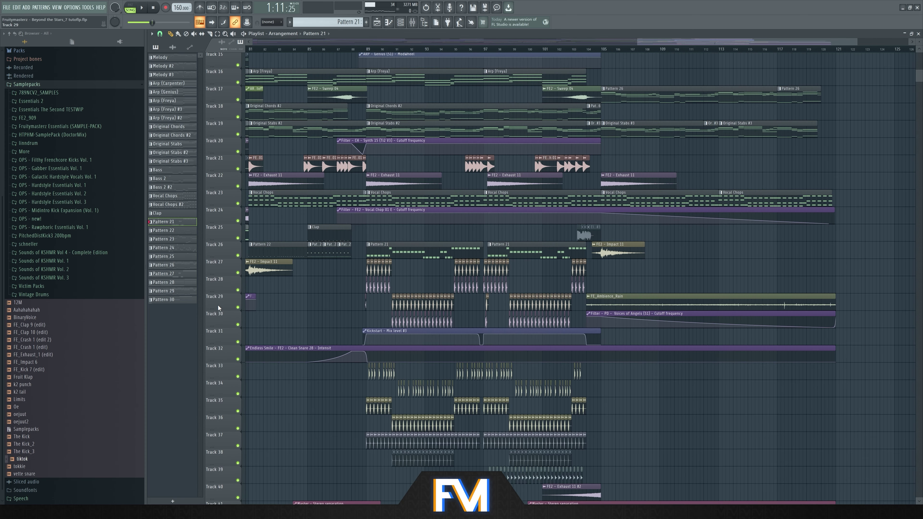
right_click(238, 307)
click(603, 51)
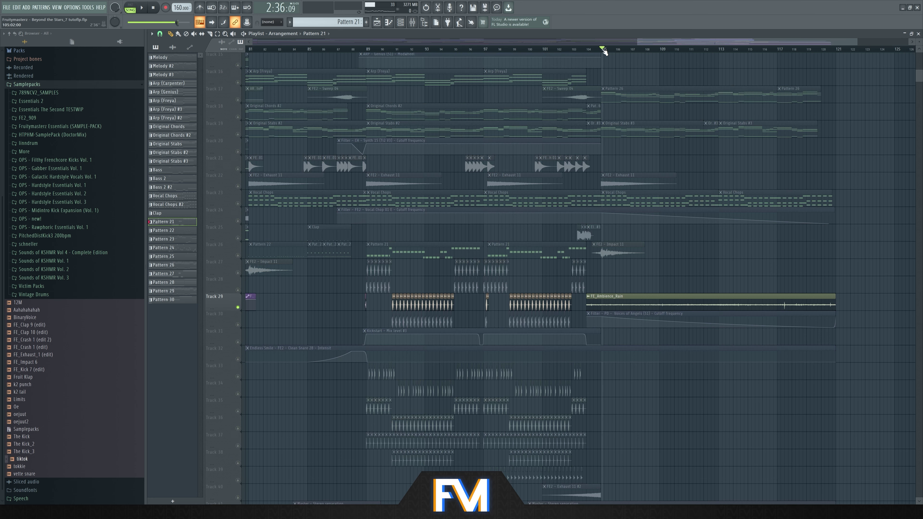
key(space)
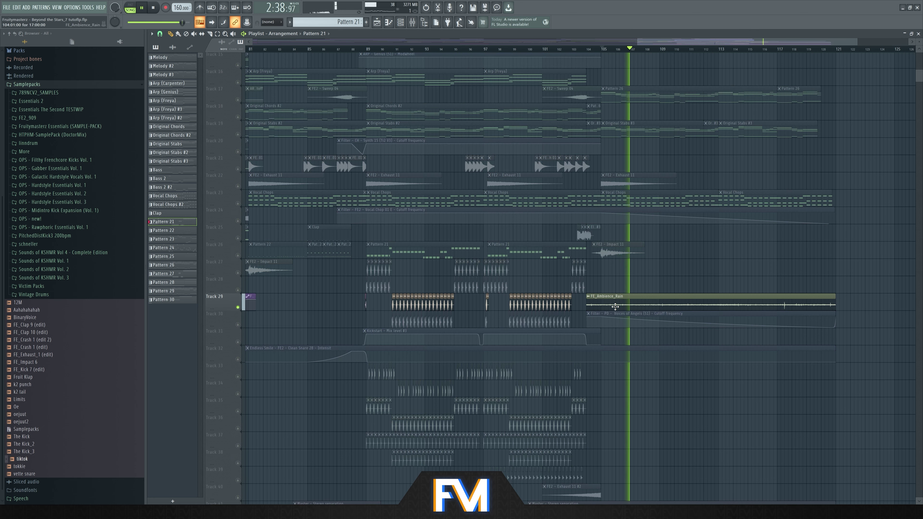
key(space)
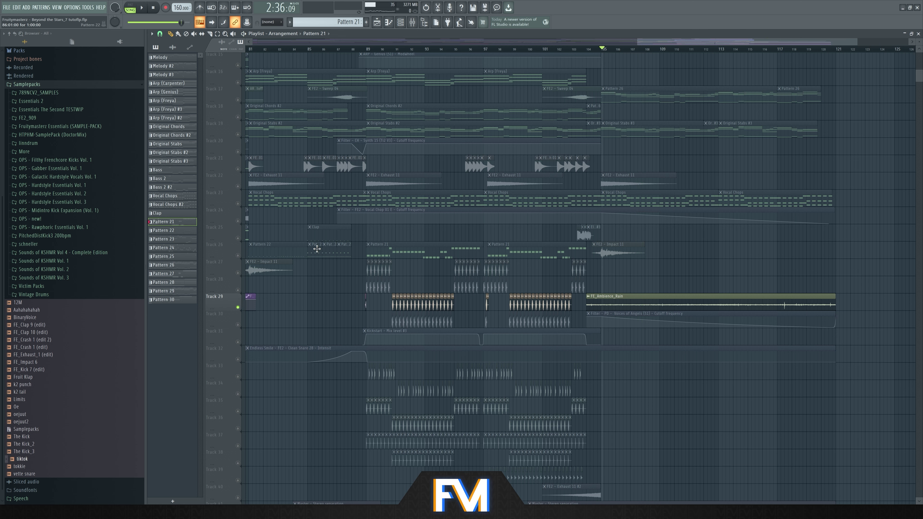
- Re-enable the other tracks and audition the outro with its Vinyl mix level and Master stereo separation automation
scroll(238, 292, down, 6)
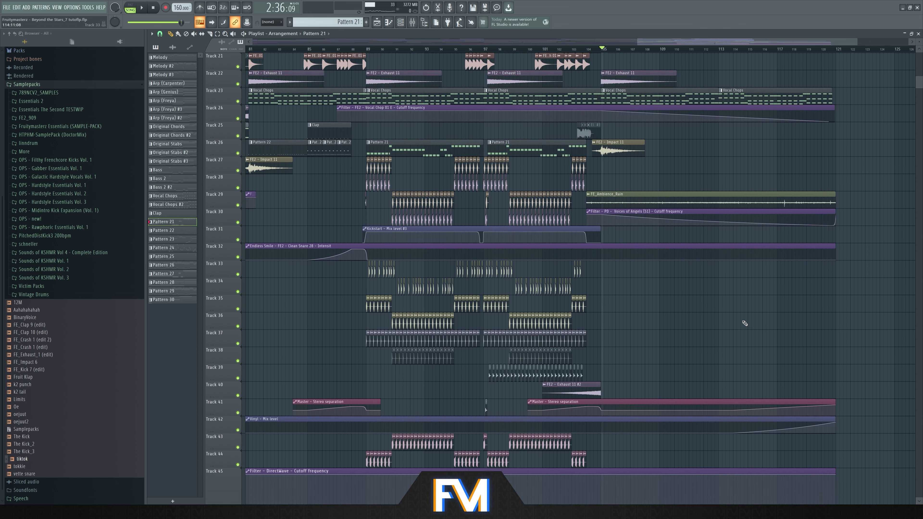
key(space)
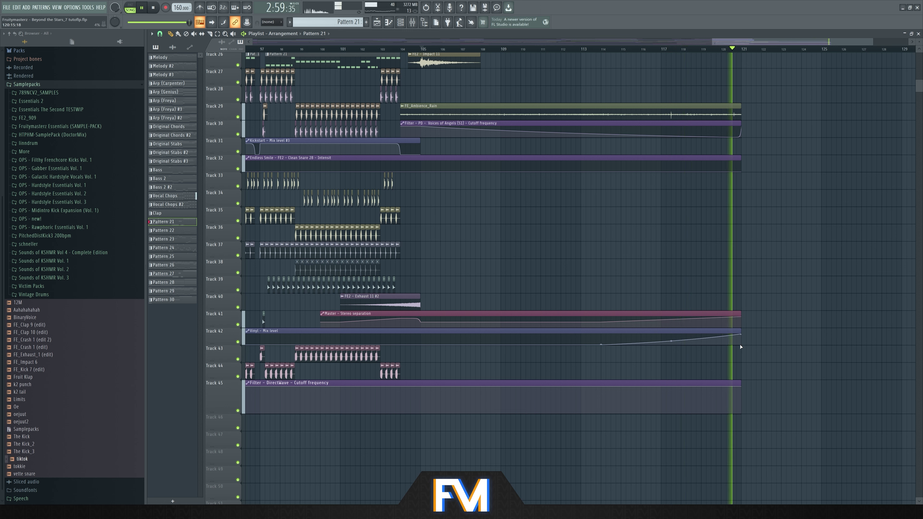
key(space)
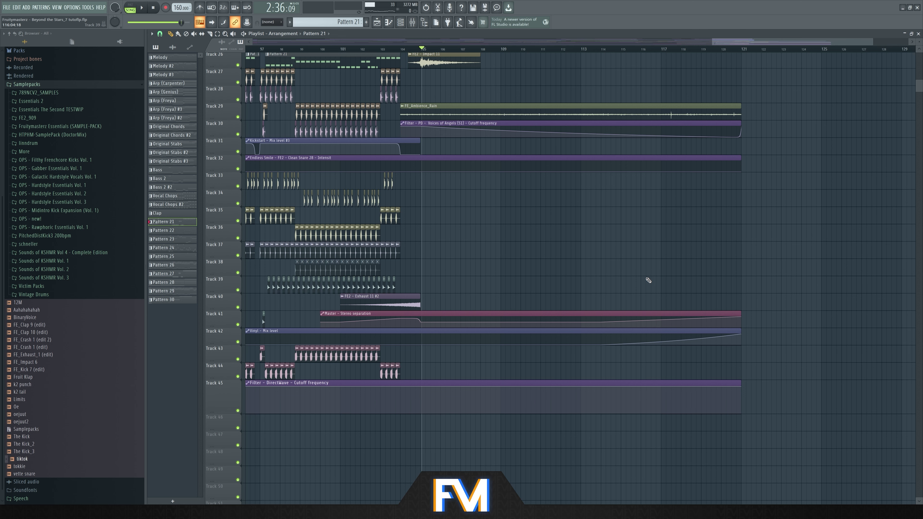
- Examine the whole arrangement in the playlist, from the lowest automation tracks back up to Track 2
scroll(681, 274, down, 5)
scroll(830, 225, up, 2)
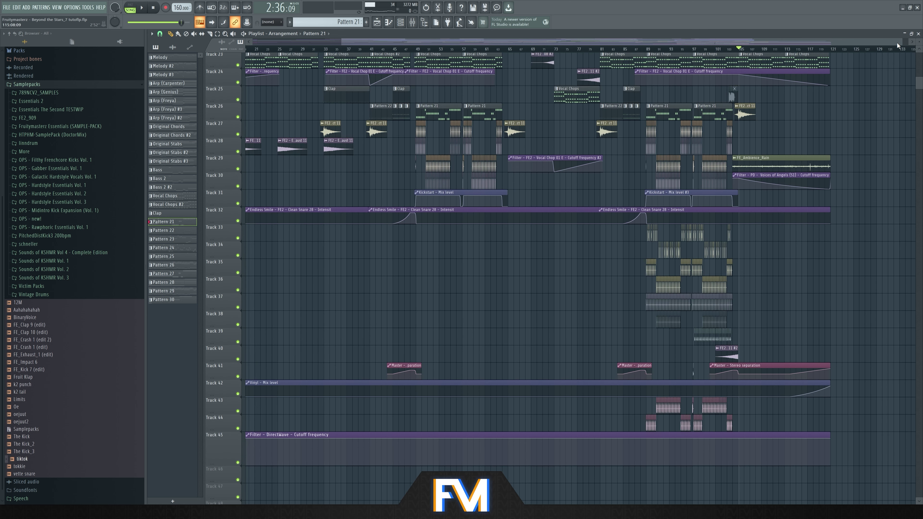
drag(898, 41, 822, 41)
scroll(277, 72, up, 4)
scroll(249, 312, up, 5)
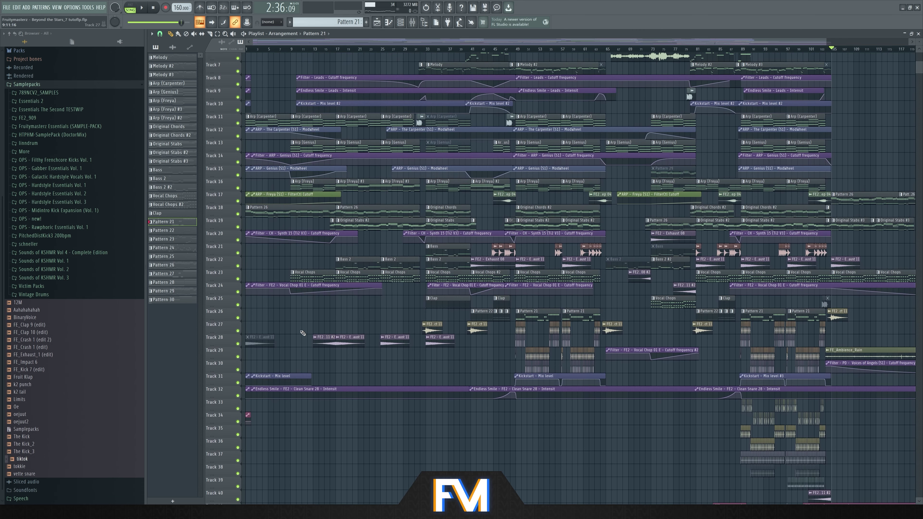
scroll(279, 73, up, 5)
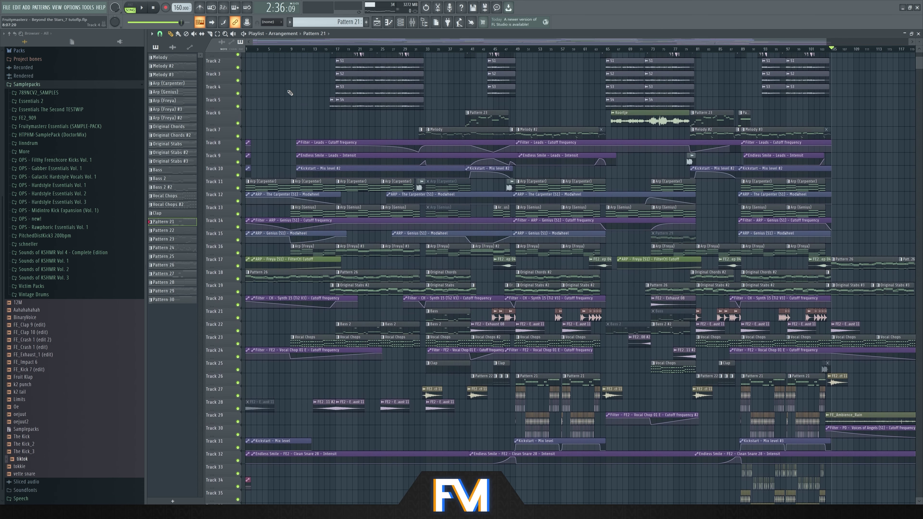